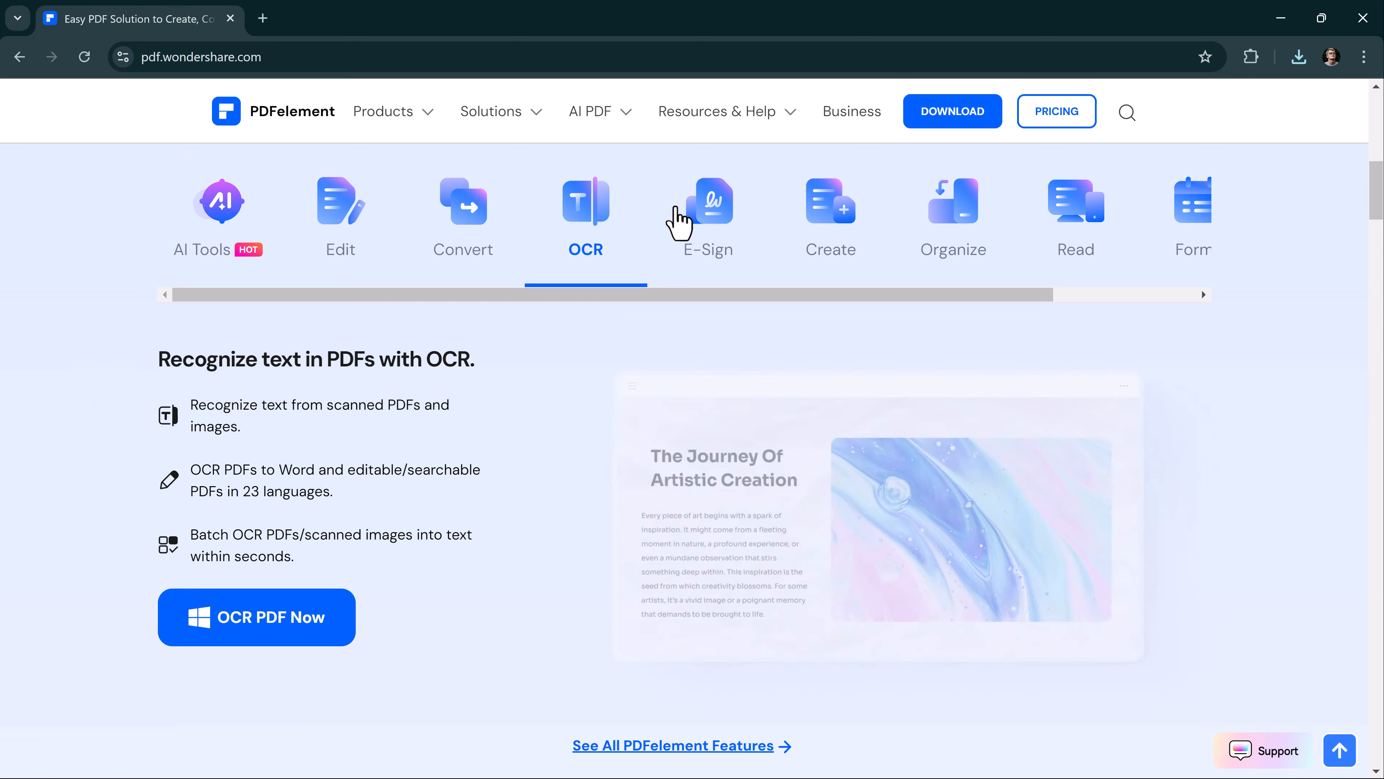
# Examine the E-Sign, Create, Organize, Read and Form feature descriptions and the rest of the PDFelement web page.
pyautogui.click(706, 240)
pyautogui.click(846, 235)
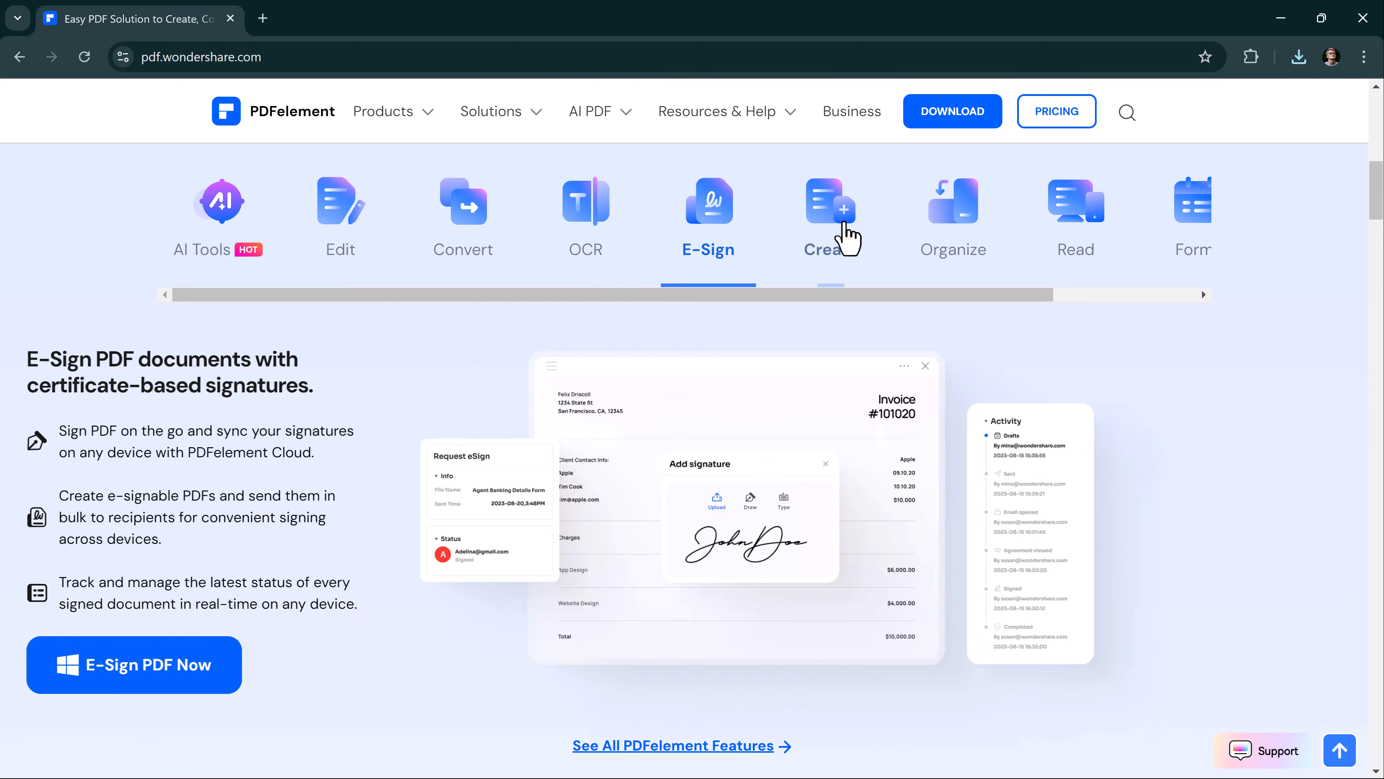
pyautogui.click(960, 241)
pyautogui.click(1062, 228)
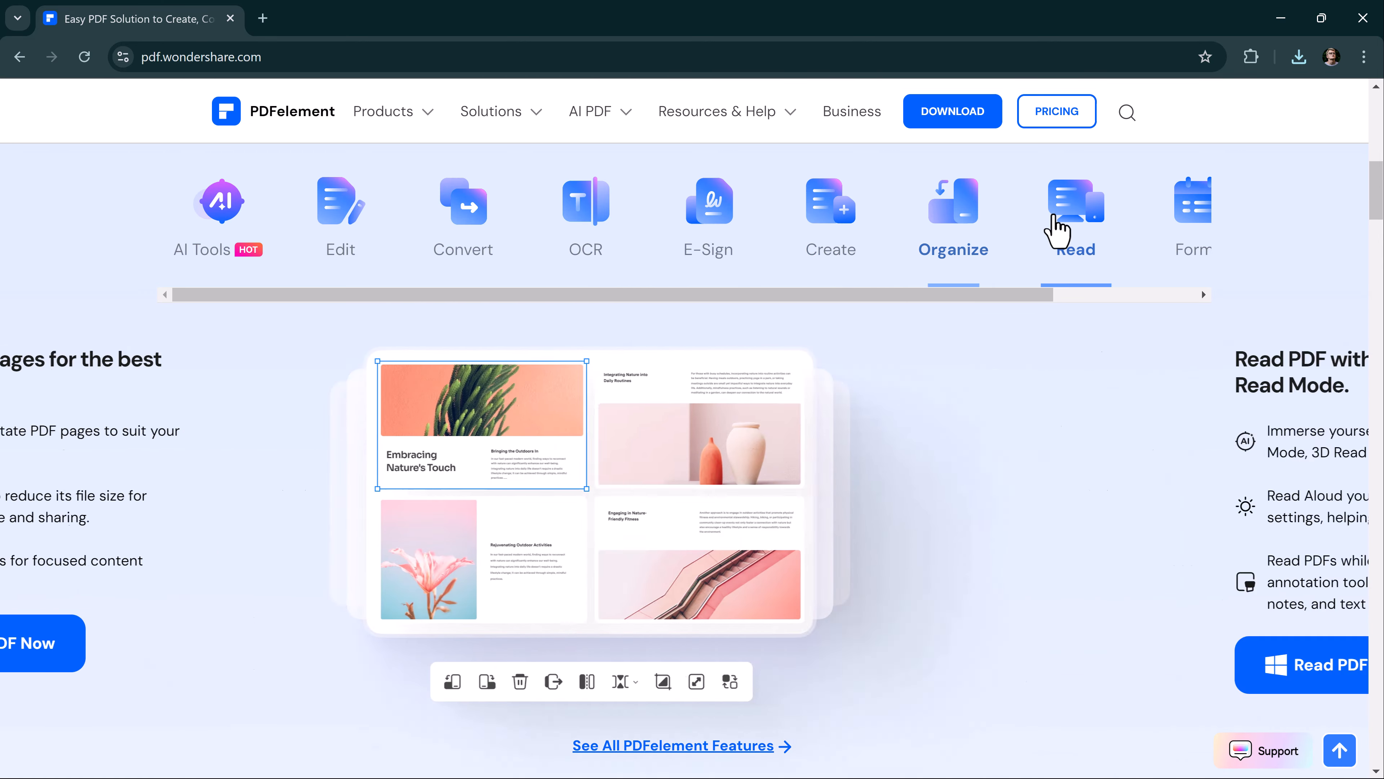
pyautogui.click(1202, 232)
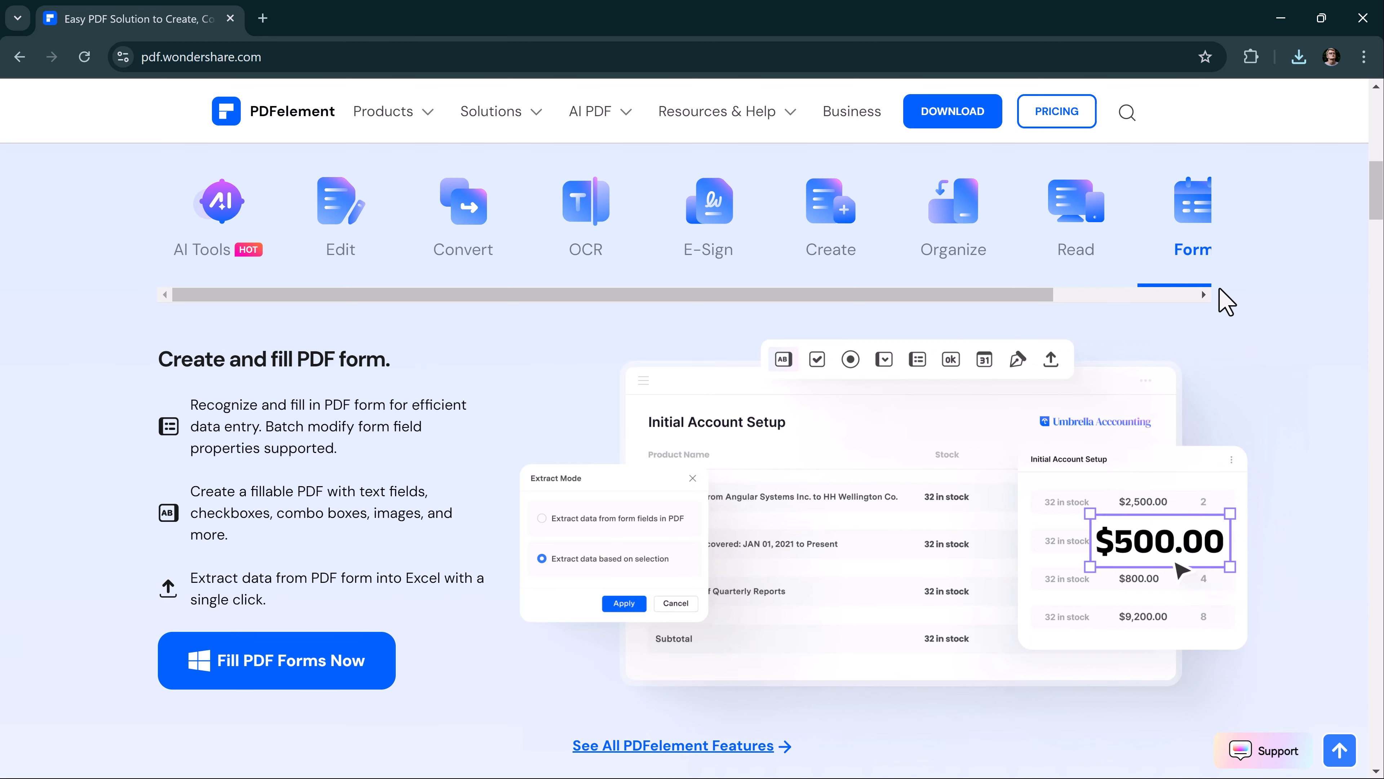
pyautogui.click(1204, 295)
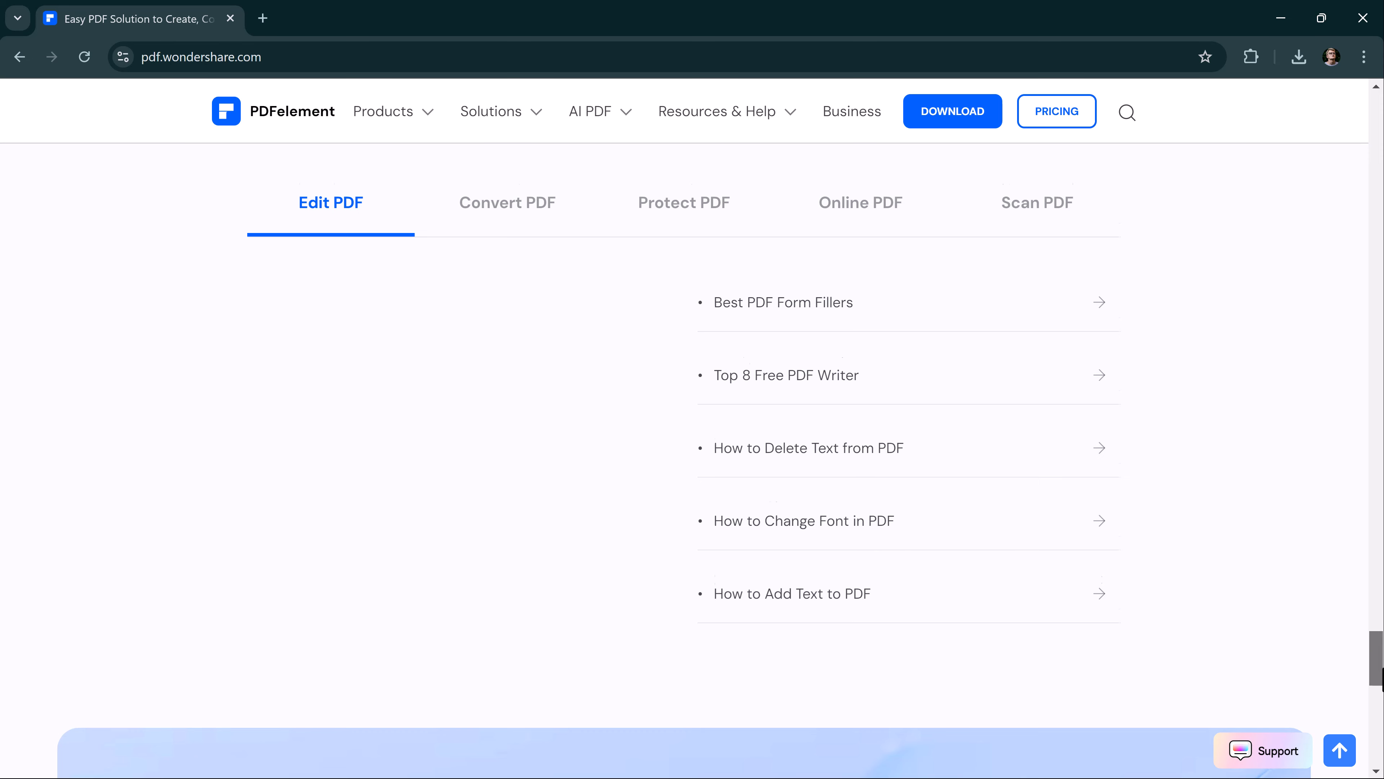
pyautogui.scroll(-10, 1381, 679)
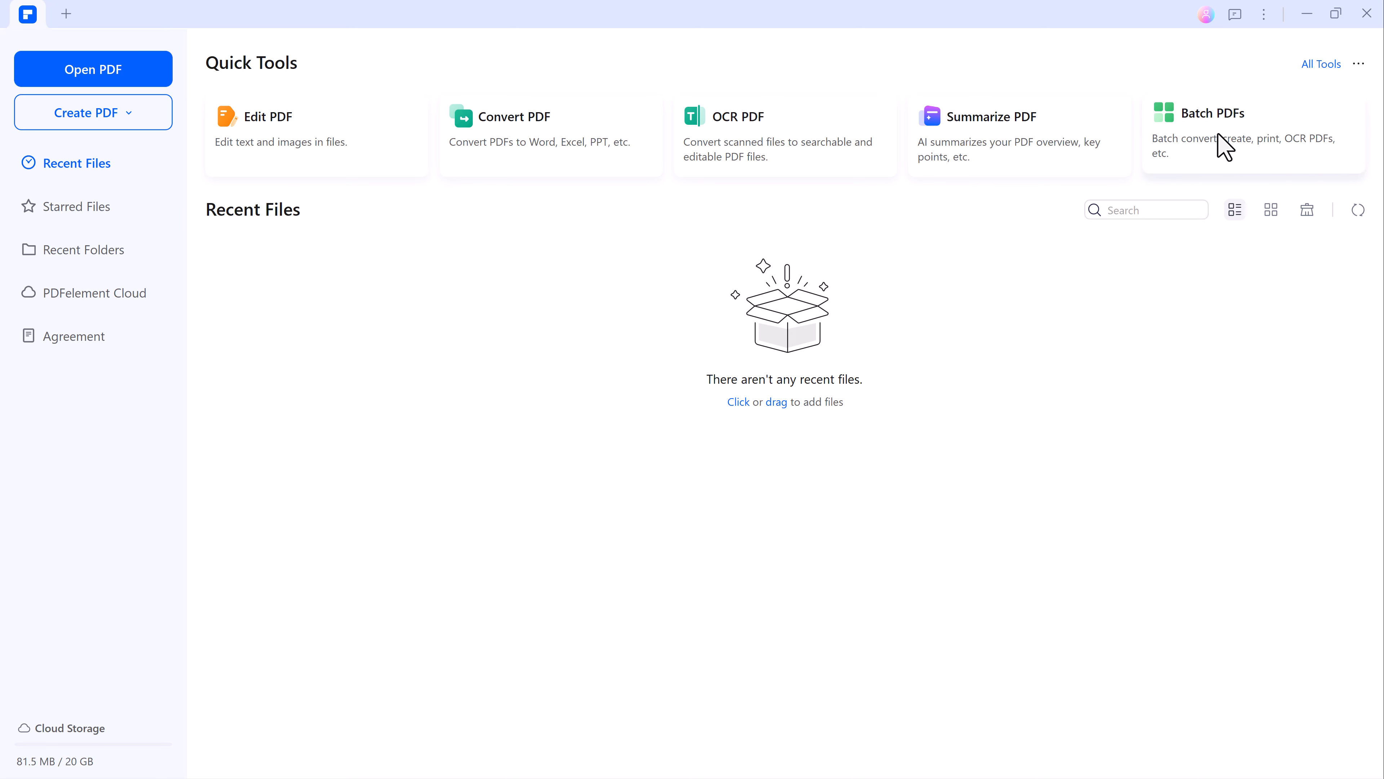
# Switch to PDFelement, open Internet.pdf from the Desktop, and ask Chat with PDF to summarize its content.
pyautogui.click(109, 69)
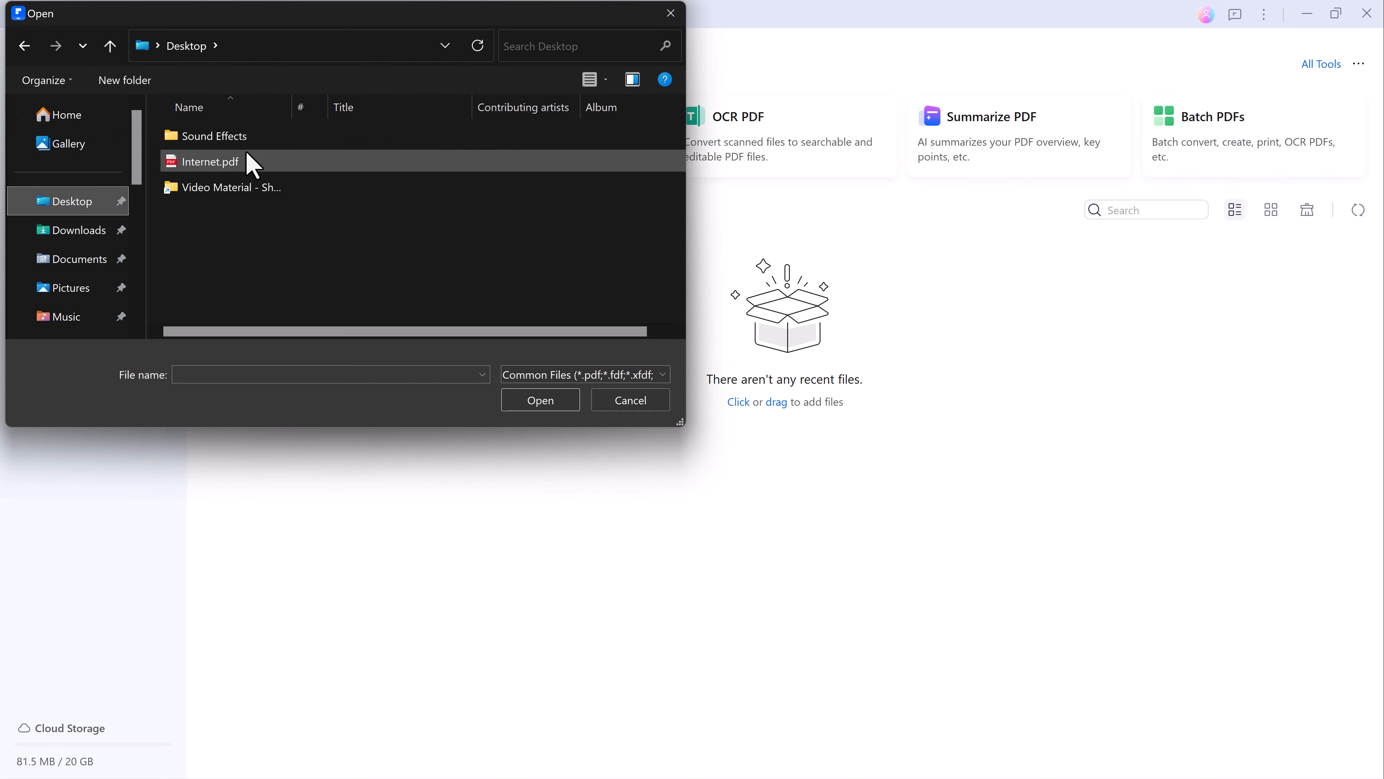
pyautogui.doubleClick(247, 161)
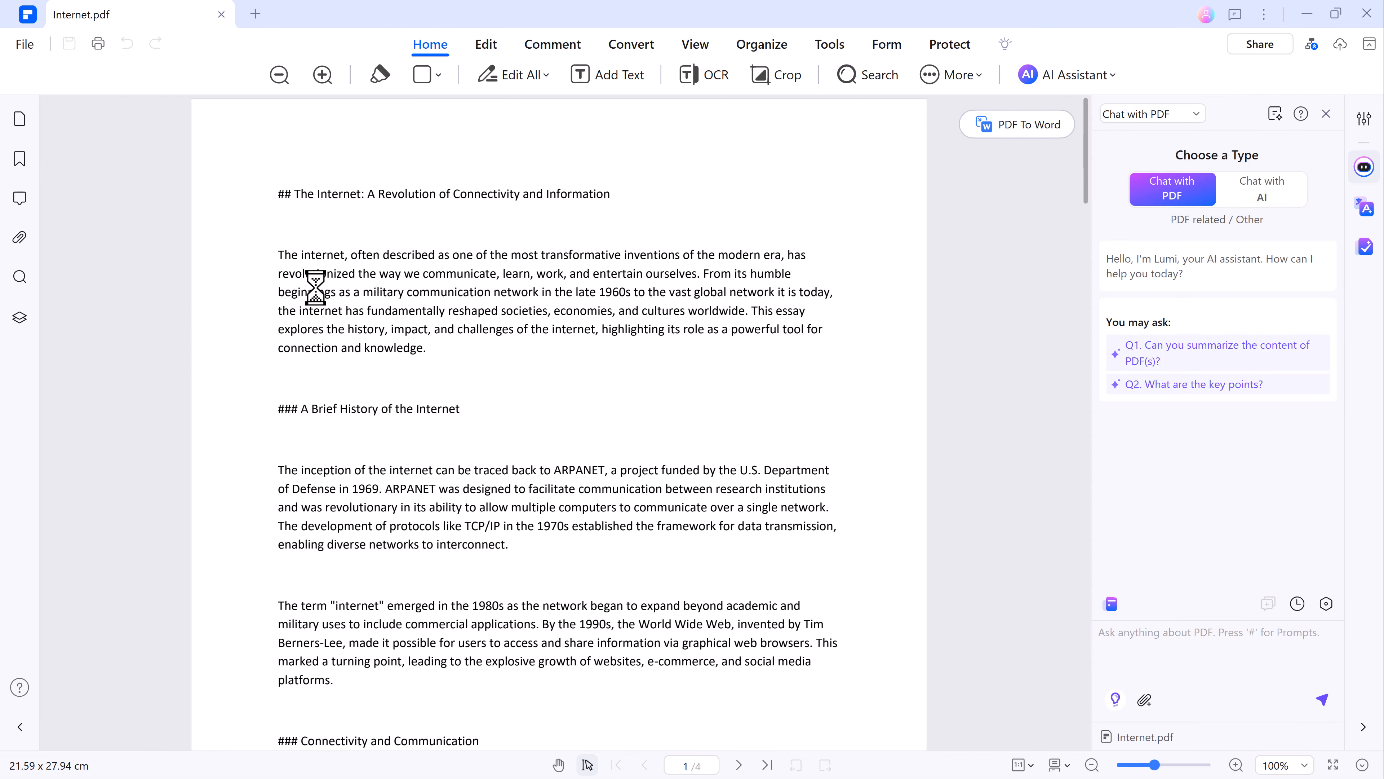
pyautogui.click(1244, 205)
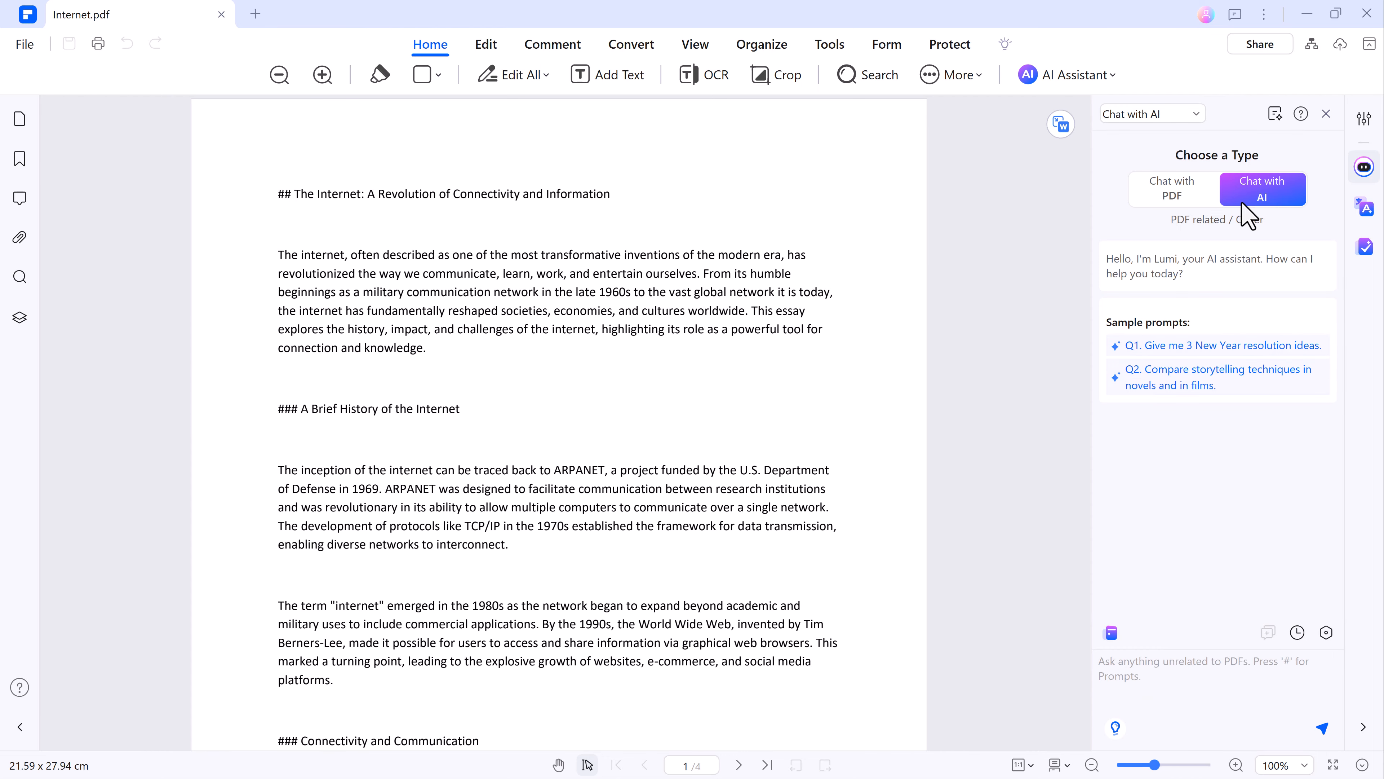
pyautogui.click(1189, 200)
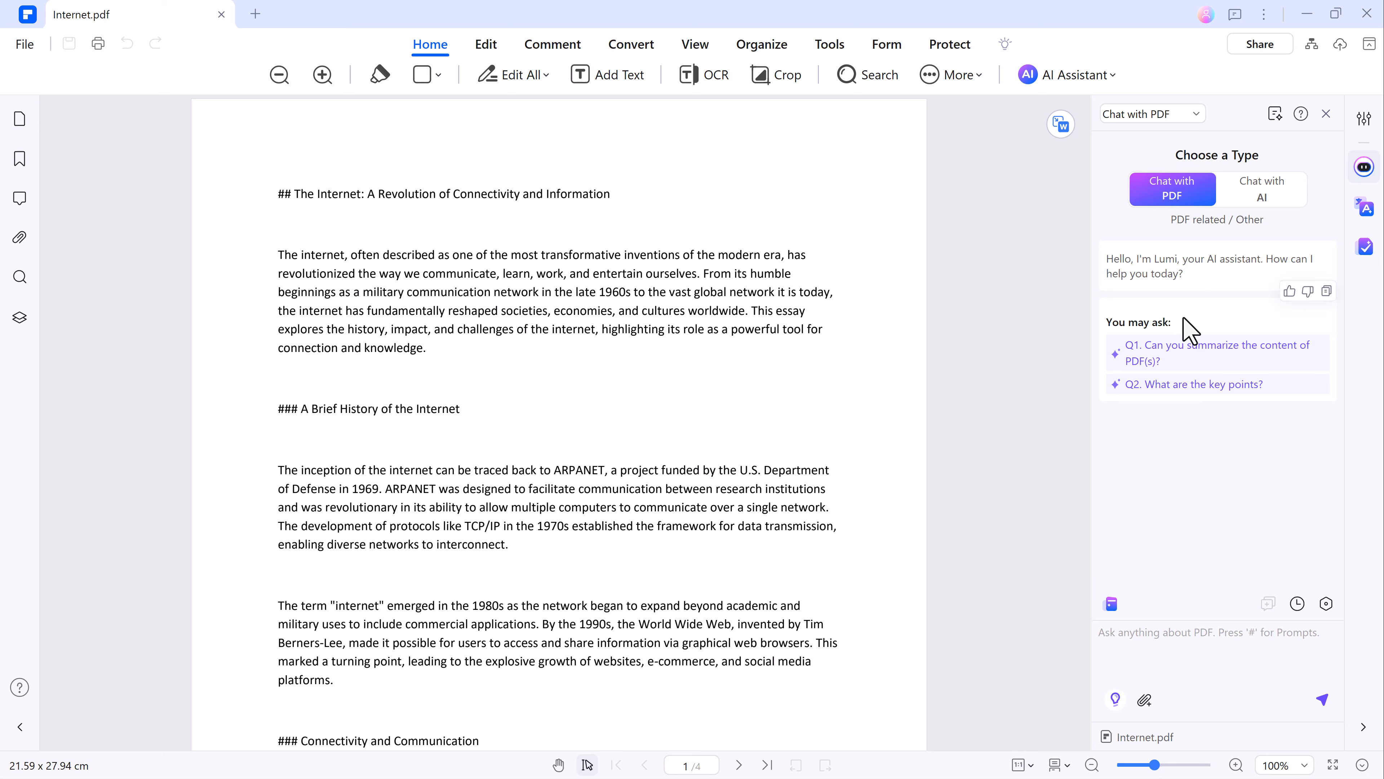
pyautogui.click(1189, 360)
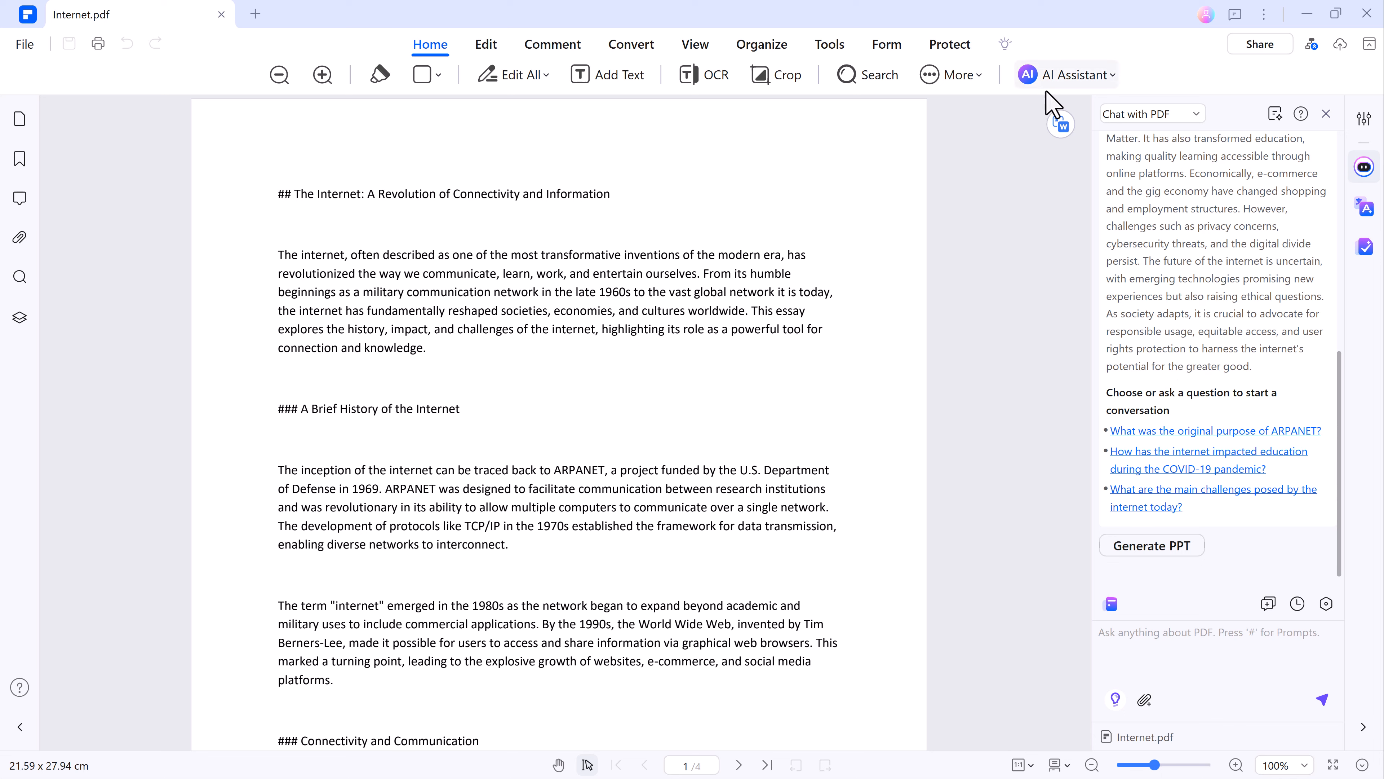
# Translate the document's first body paragraph into Arabic with the AI Word Translator.
pyautogui.click(1063, 74)
pyautogui.moveTo(1088, 200)
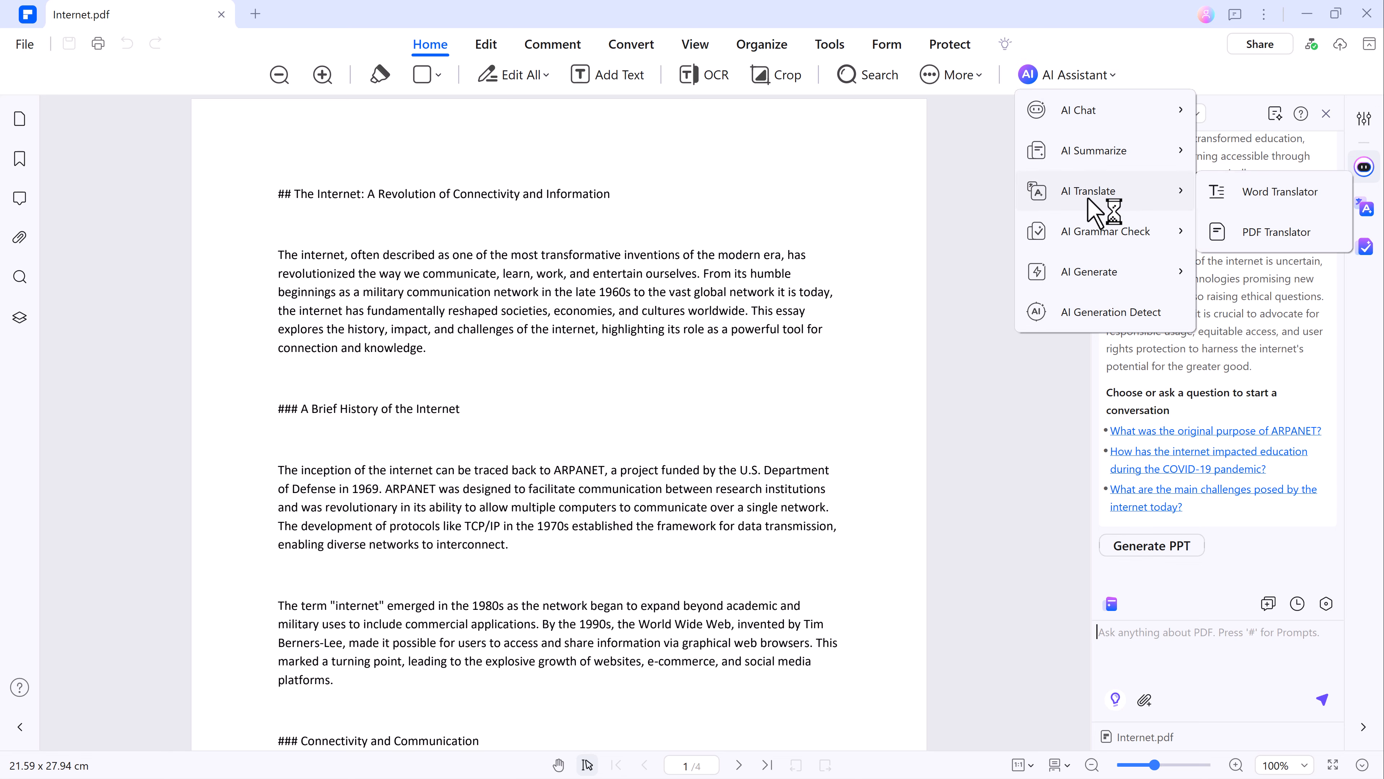
pyautogui.click(1256, 196)
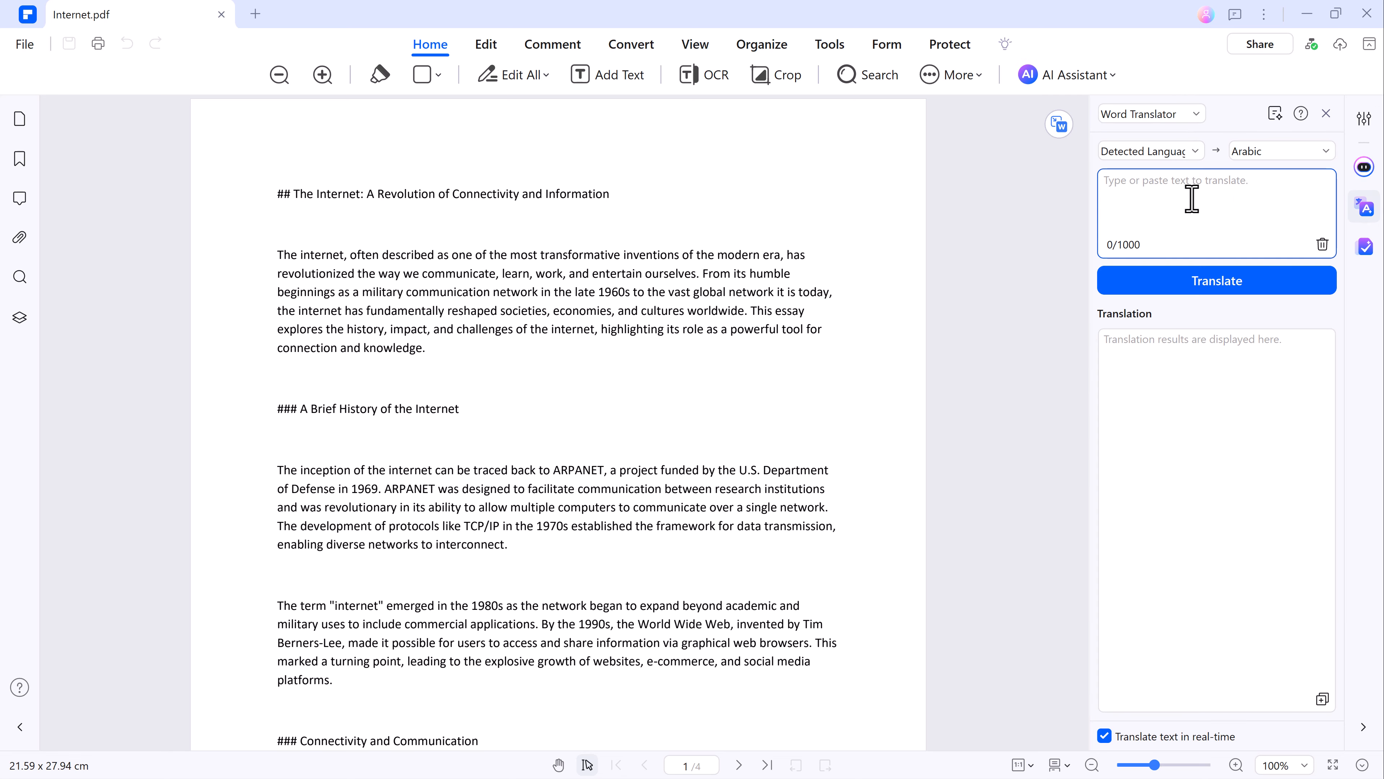
pyautogui.moveTo(279, 255); pyautogui.dragTo(425, 348)
pyautogui.hotkey('ctrl', 'c')
pyautogui.rightClick(396, 289)
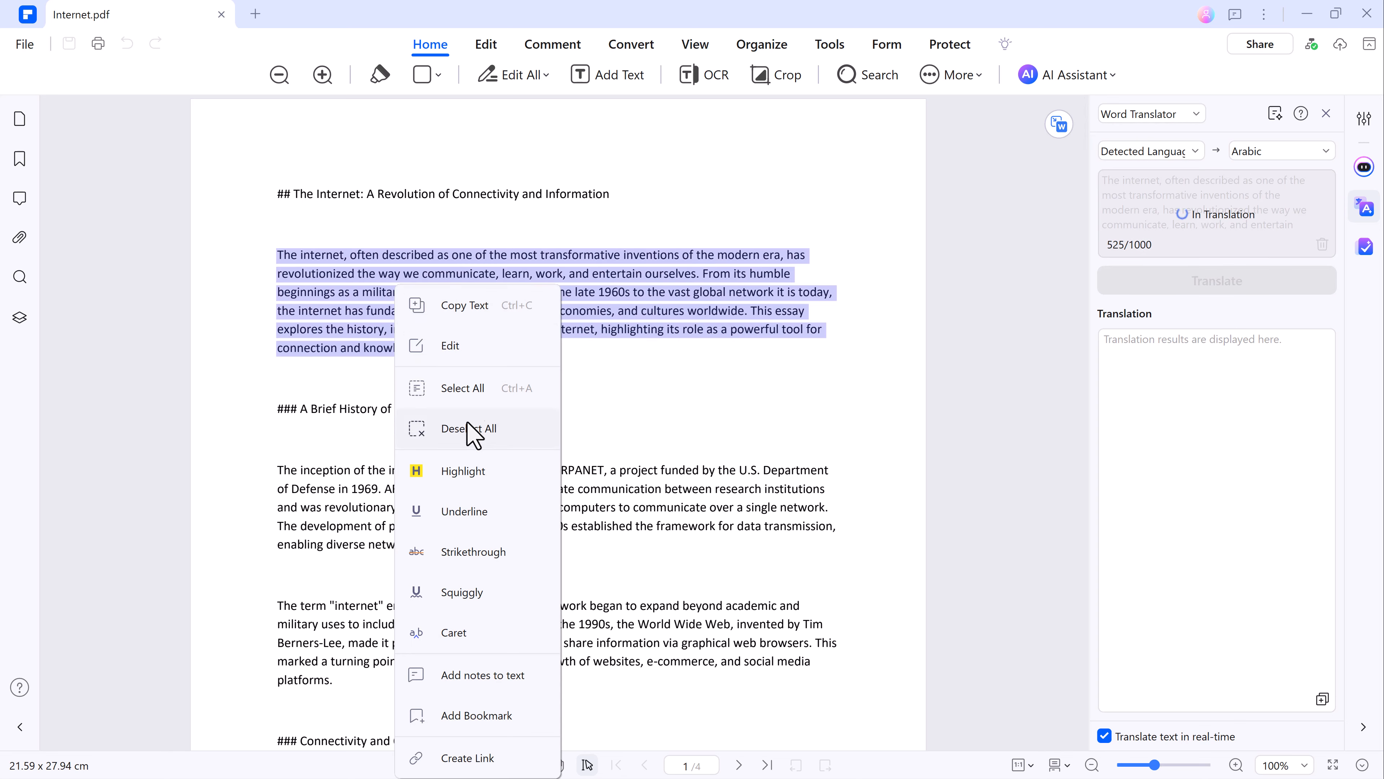
pyautogui.click(467, 306)
pyautogui.click(566, 397)
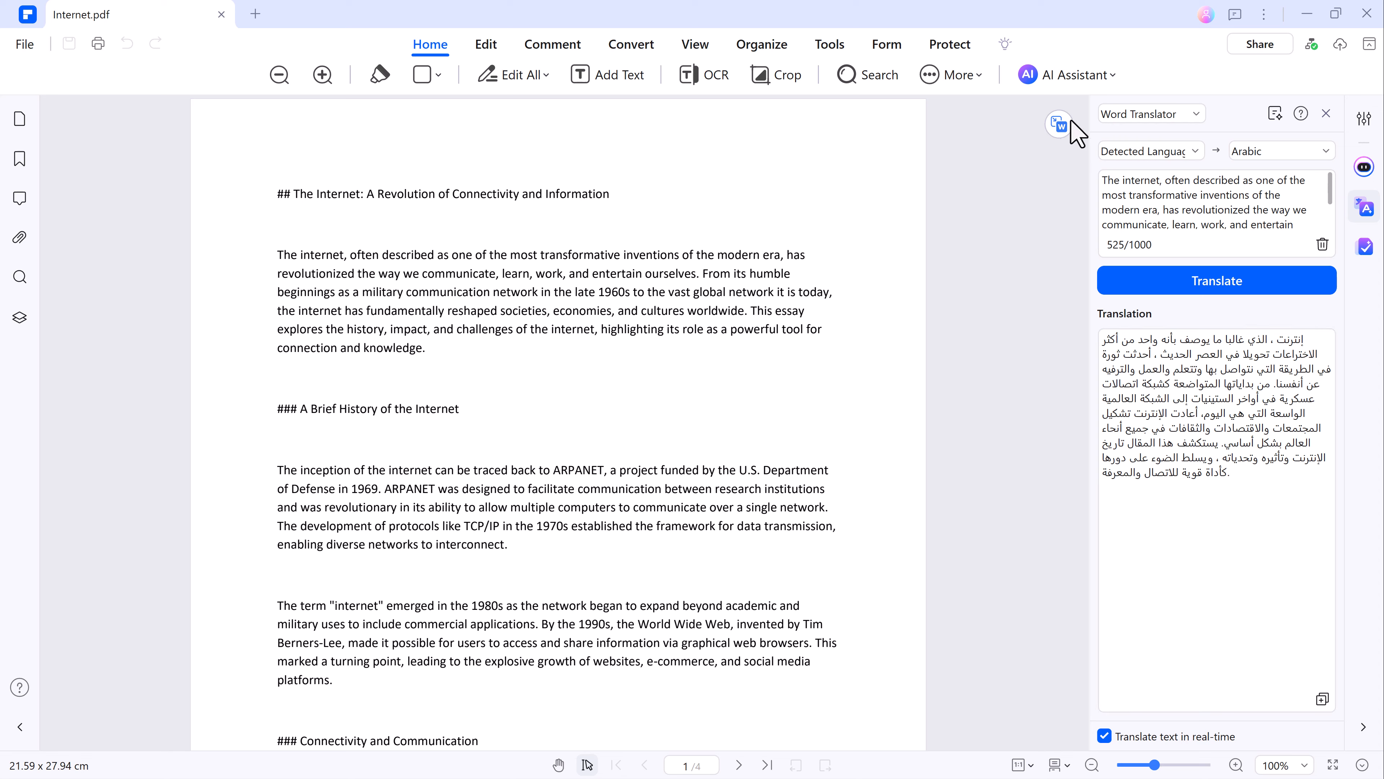
# Run the AI paragraph grammar check on the copied introductory paragraph.
pyautogui.click(1060, 75)
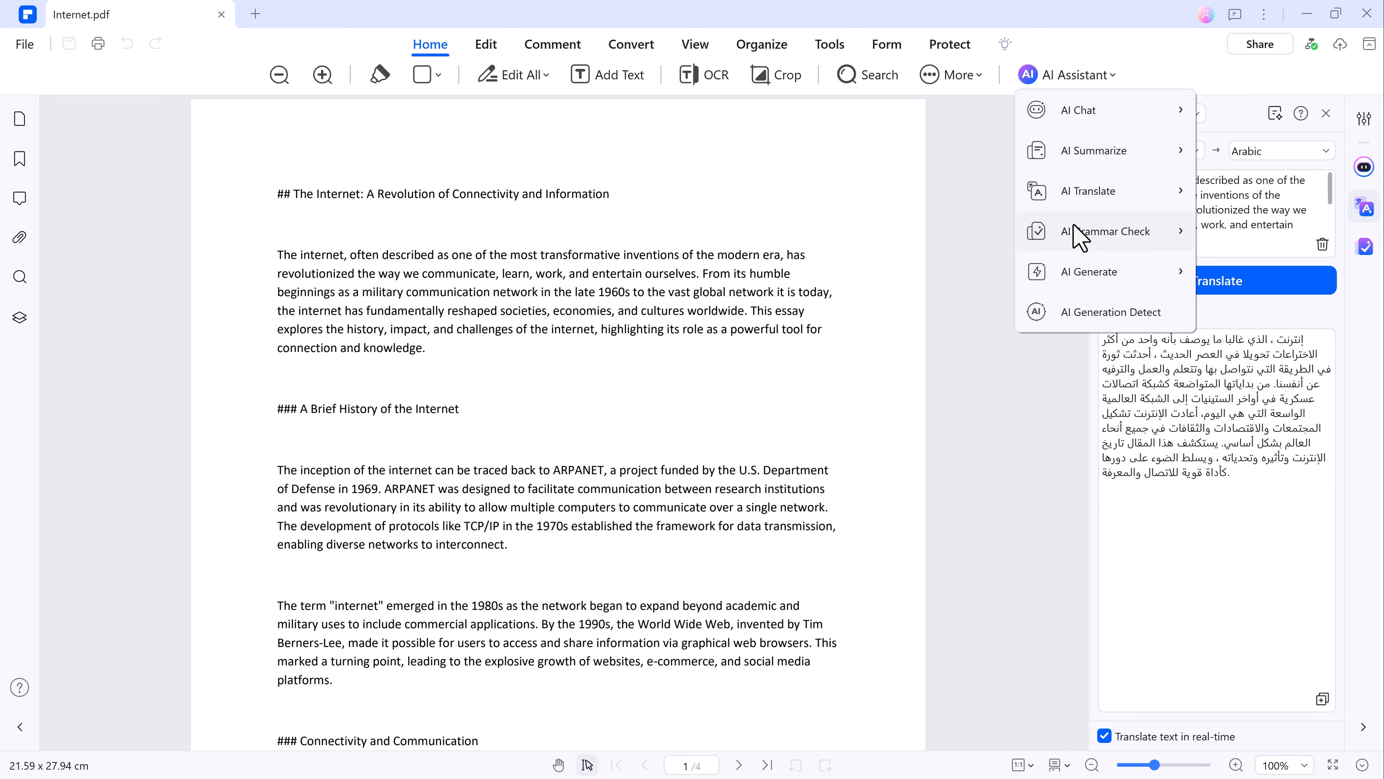
pyautogui.moveTo(1079, 238)
pyautogui.click(965, 231)
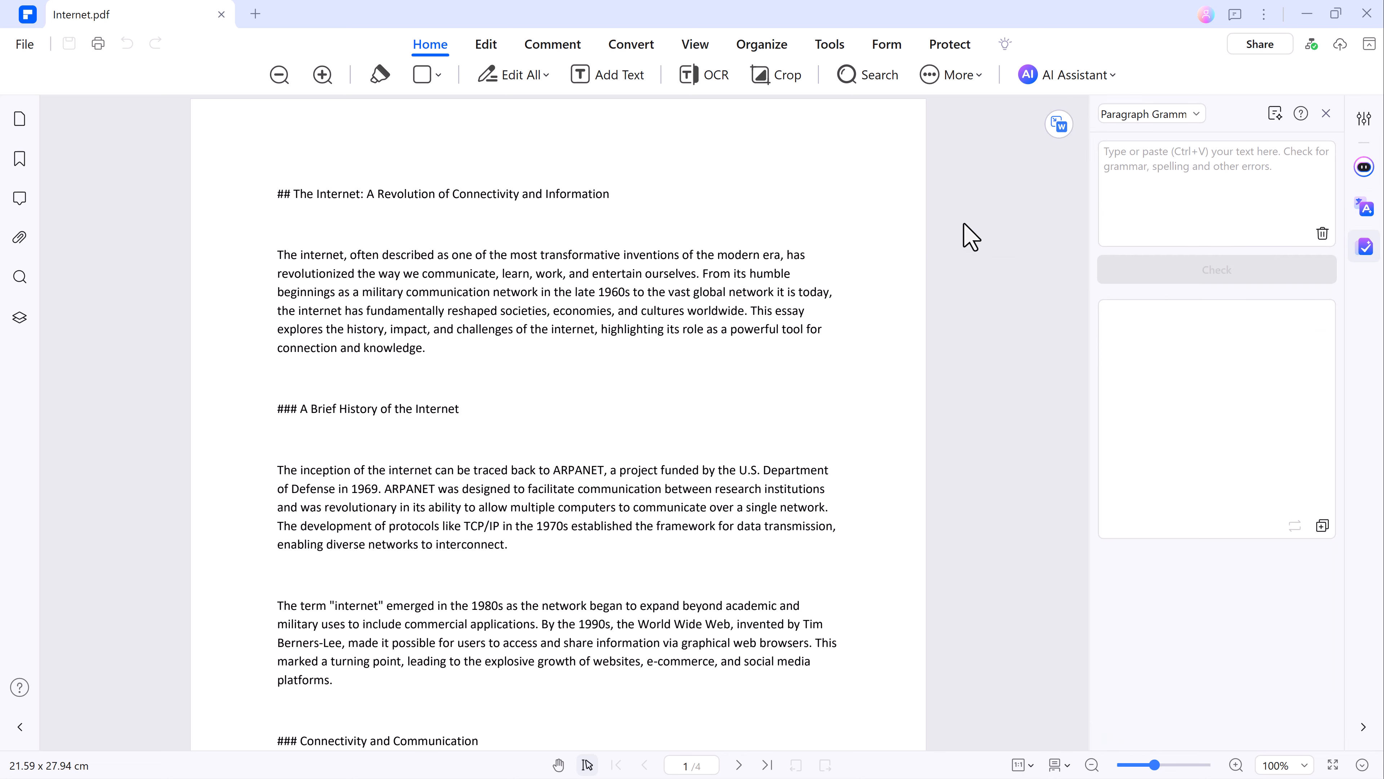
pyautogui.click(1132, 172)
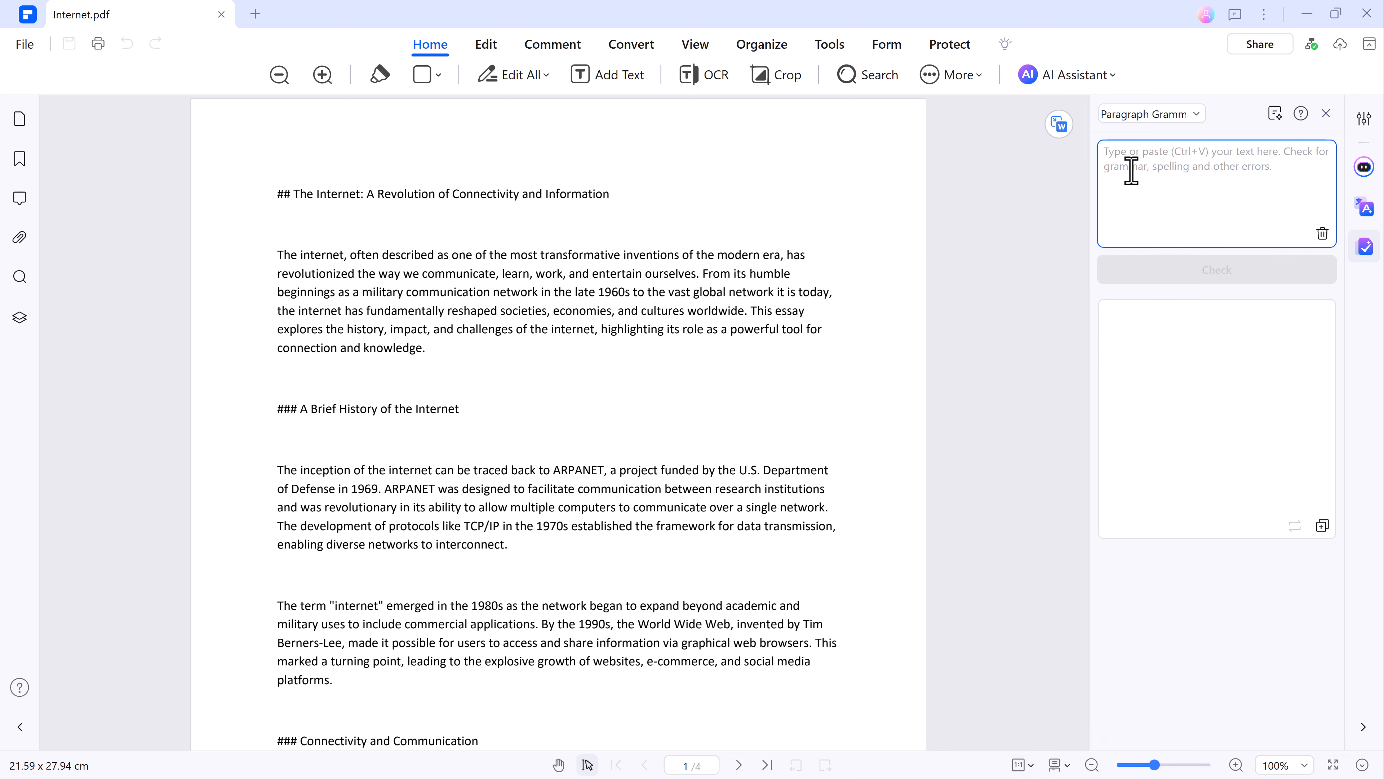
pyautogui.rightClick(1132, 172)
pyautogui.click(1165, 249)
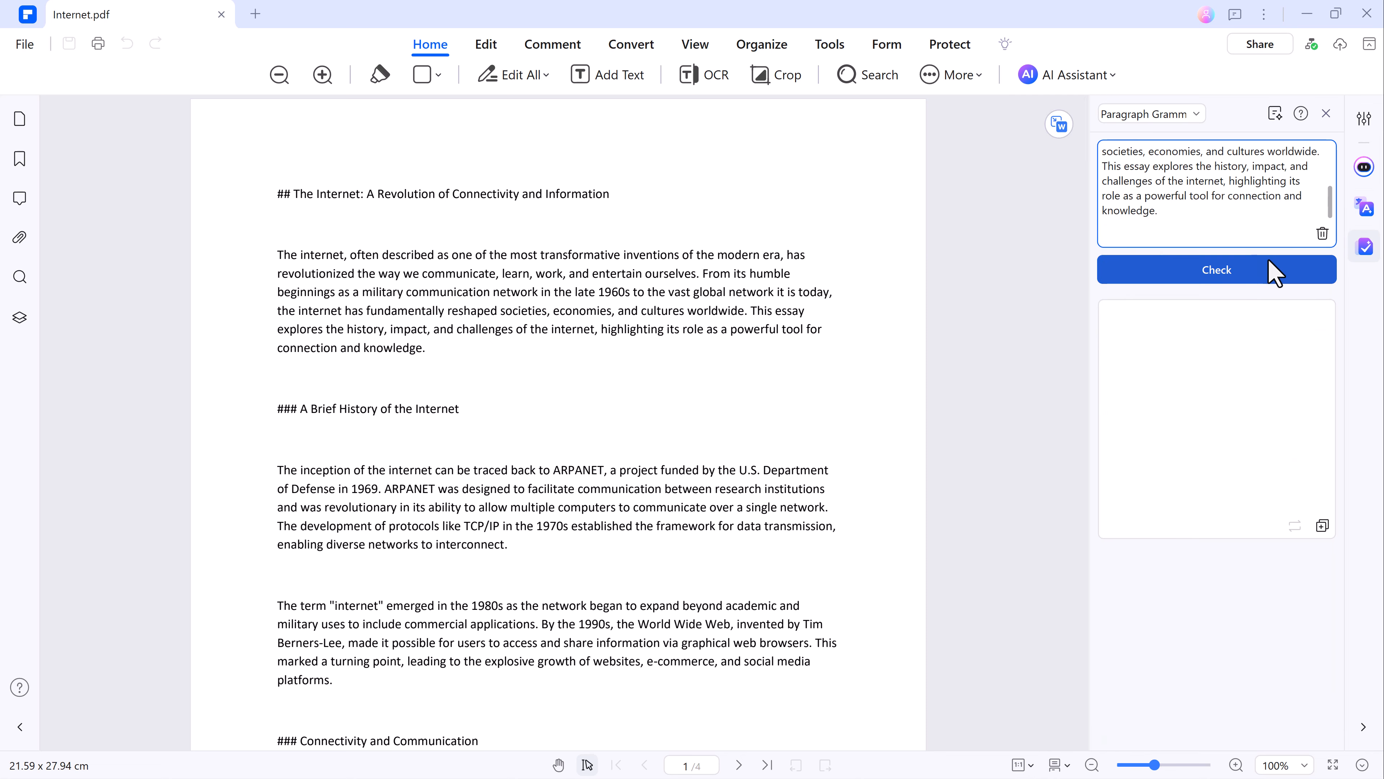
pyautogui.click(1242, 273)
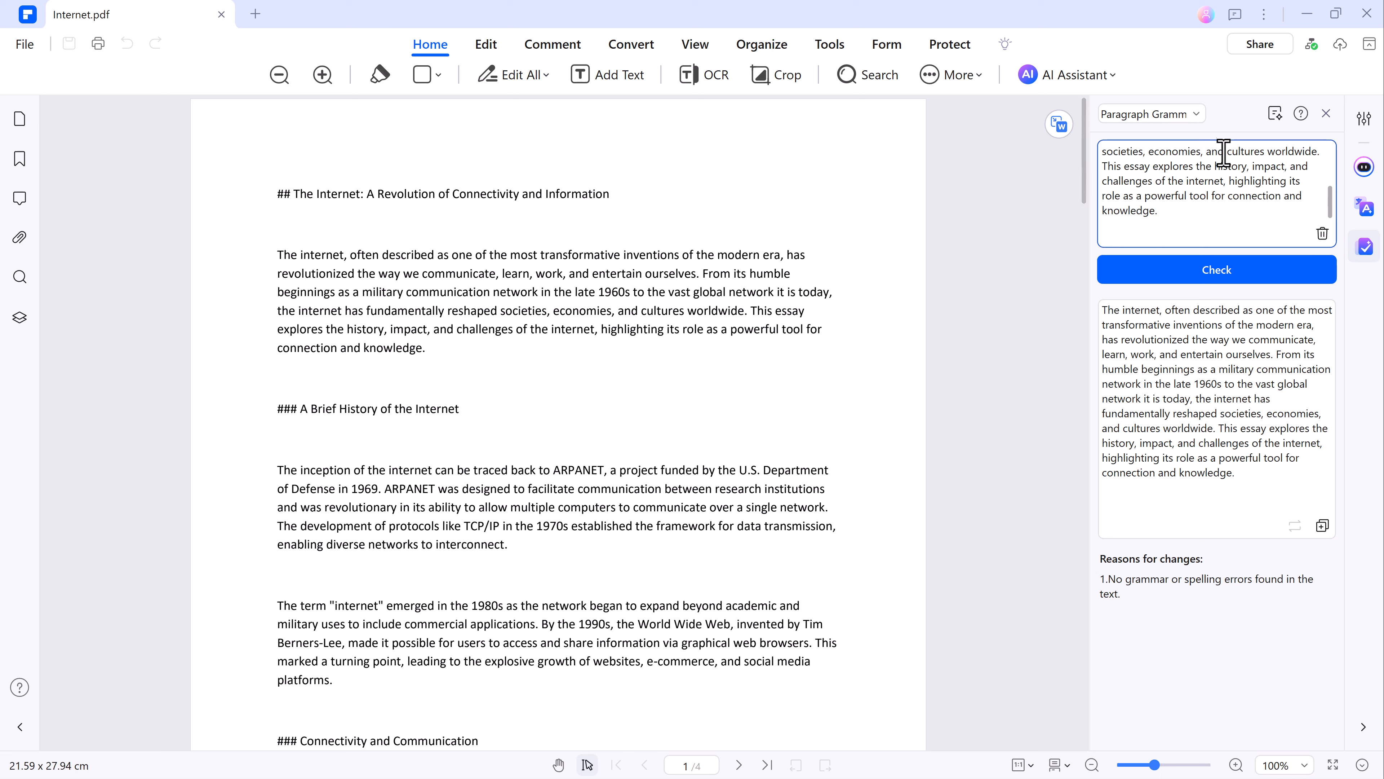
# Review the overview, tags and related documents in the AI Knowledge Card for Internet.pdf.
pyautogui.click(1312, 45)
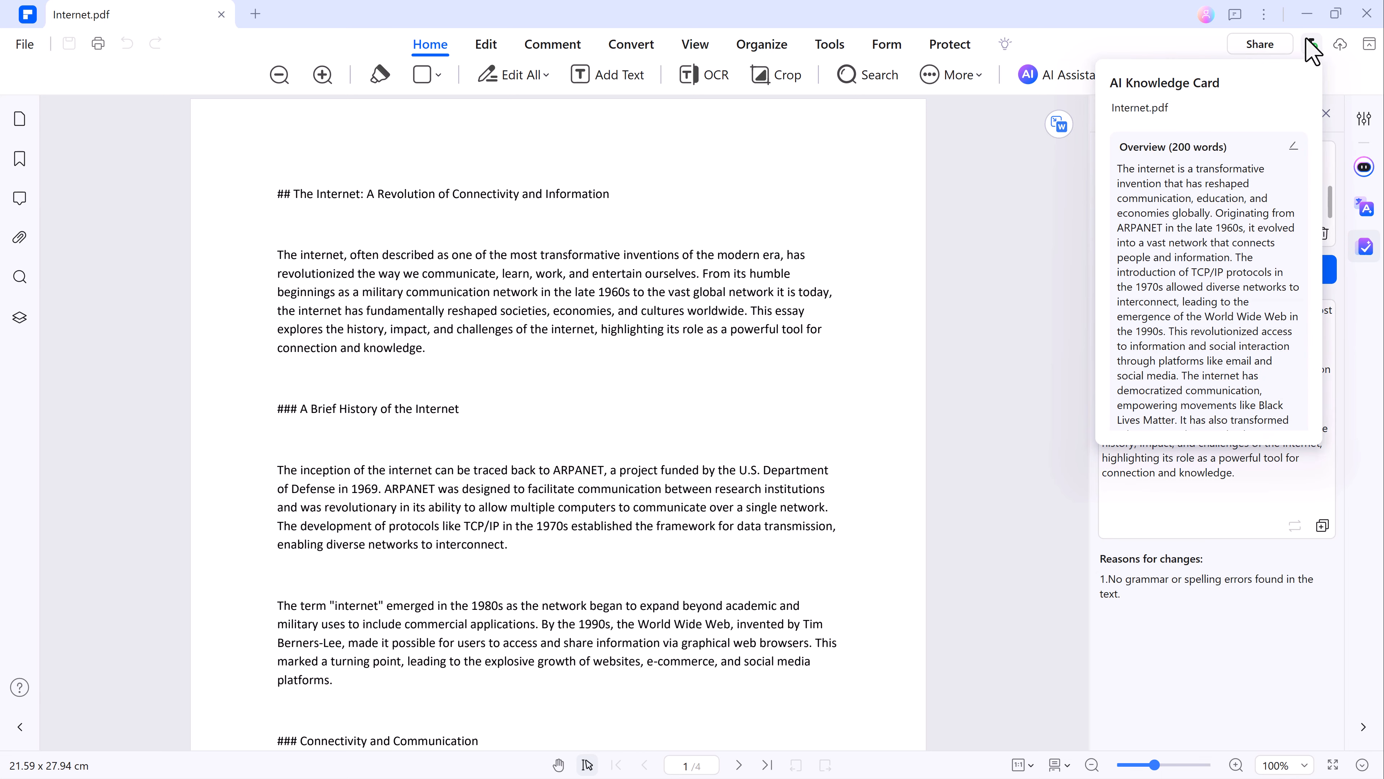
pyautogui.scroll(-1, 1240, 221)
pyautogui.scroll(-6, 1239, 221)
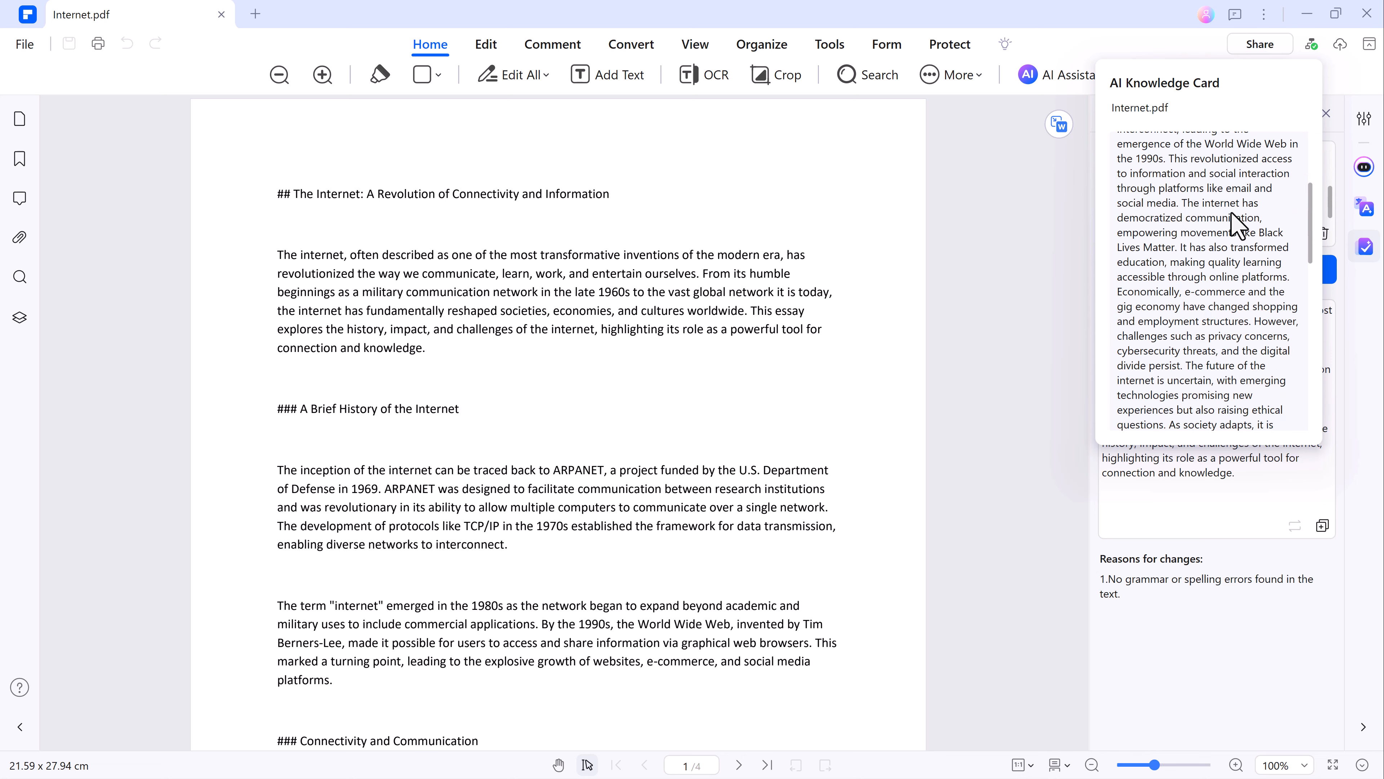
pyautogui.scroll(-3, 1238, 224)
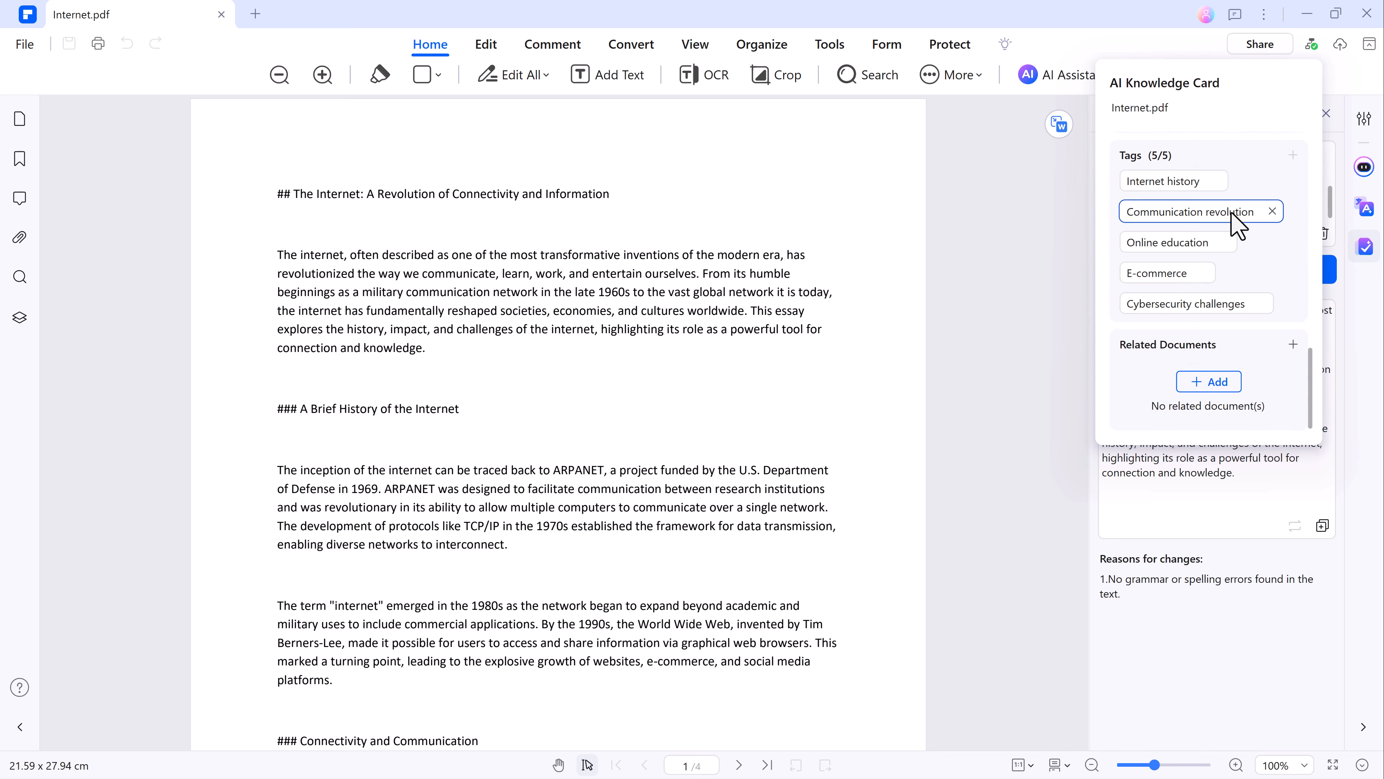
pyautogui.scroll(10, 1238, 223)
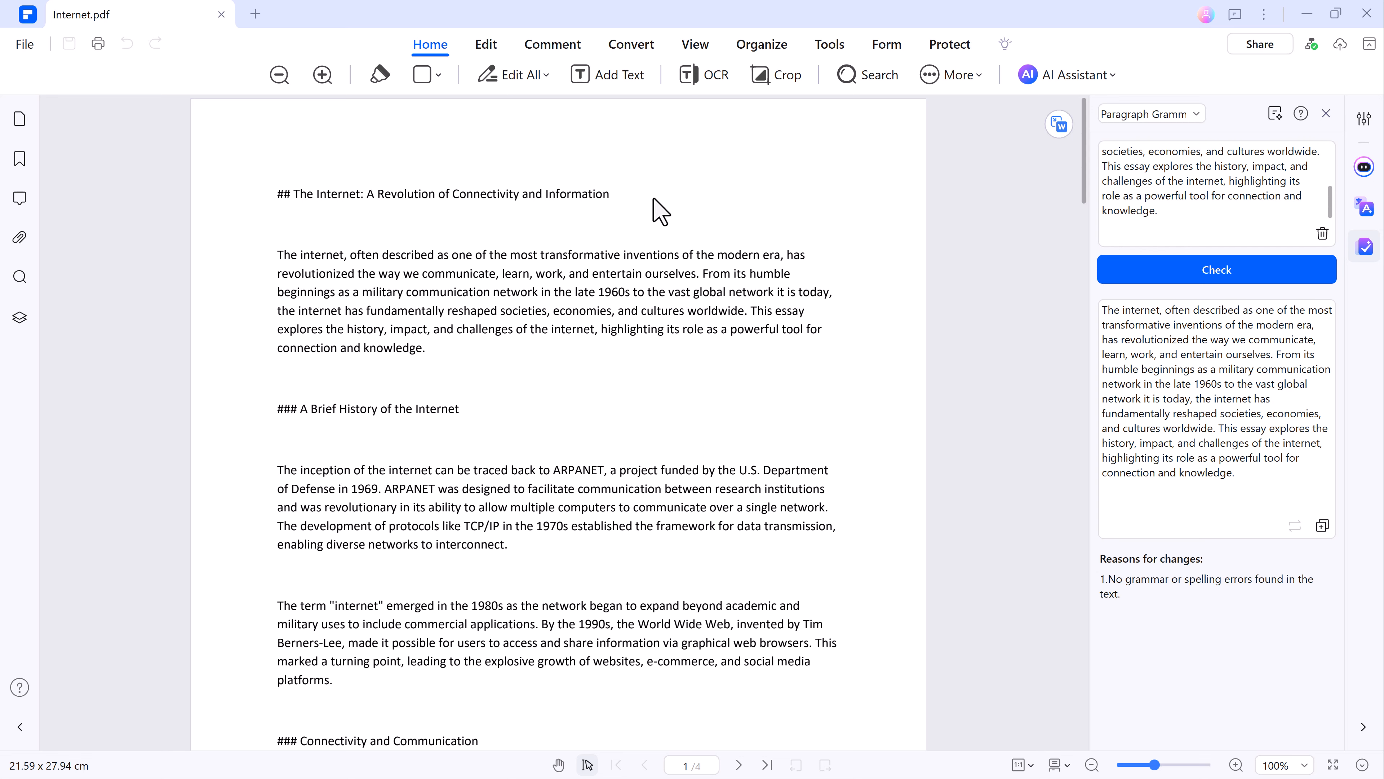
# In edit mode, replace the end of the first body paragraph after "explores the history" with ". Write the text here".
pyautogui.click(485, 44)
pyautogui.click(439, 347)
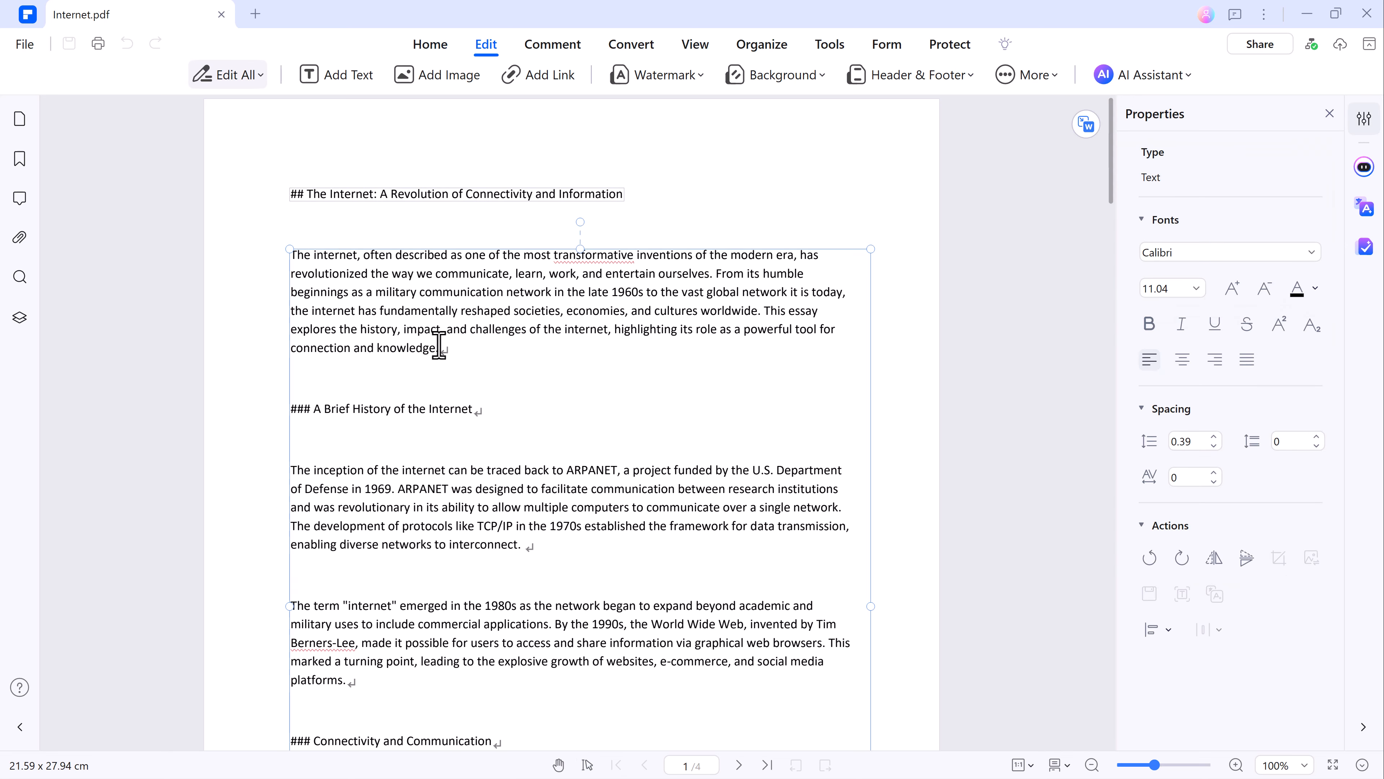
pyautogui.moveTo(437, 348); pyautogui.dragTo(399, 332)
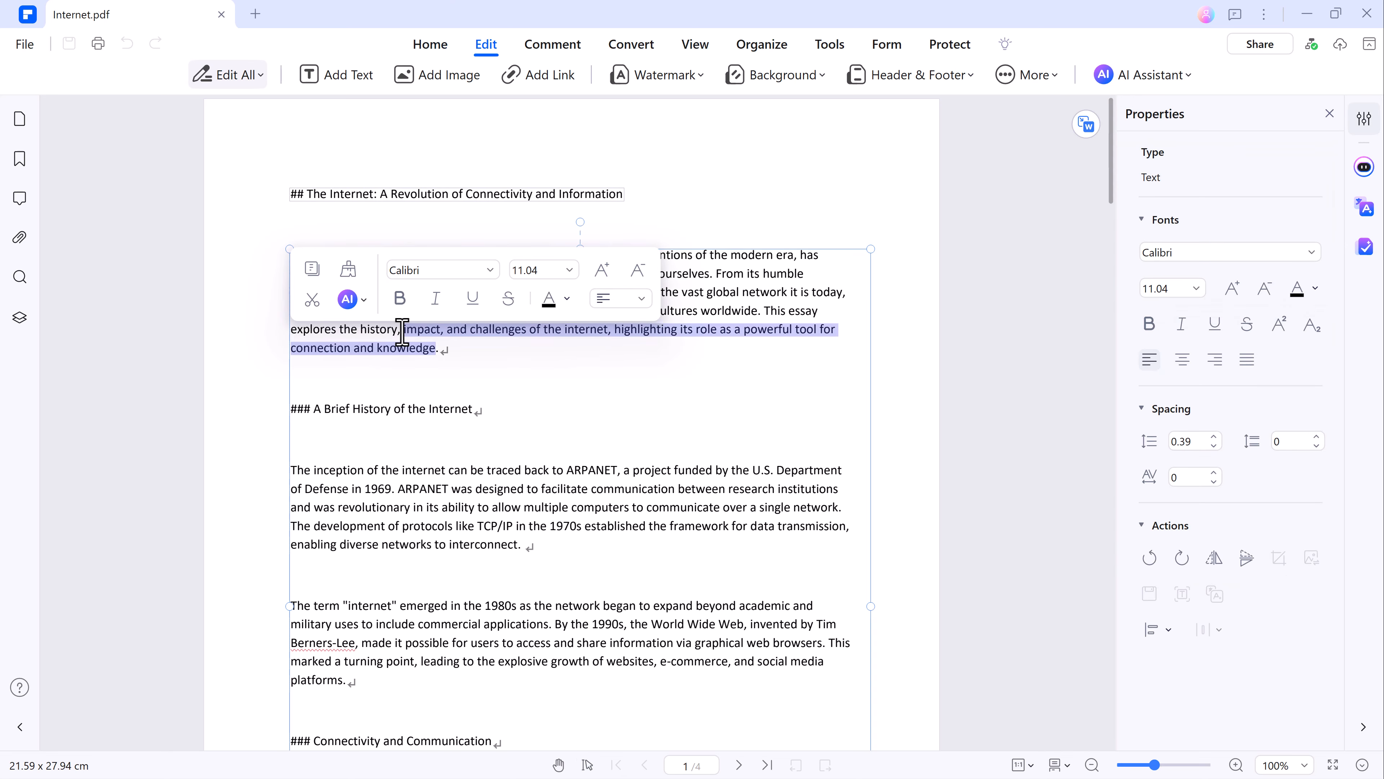
pyautogui.press('Delete')
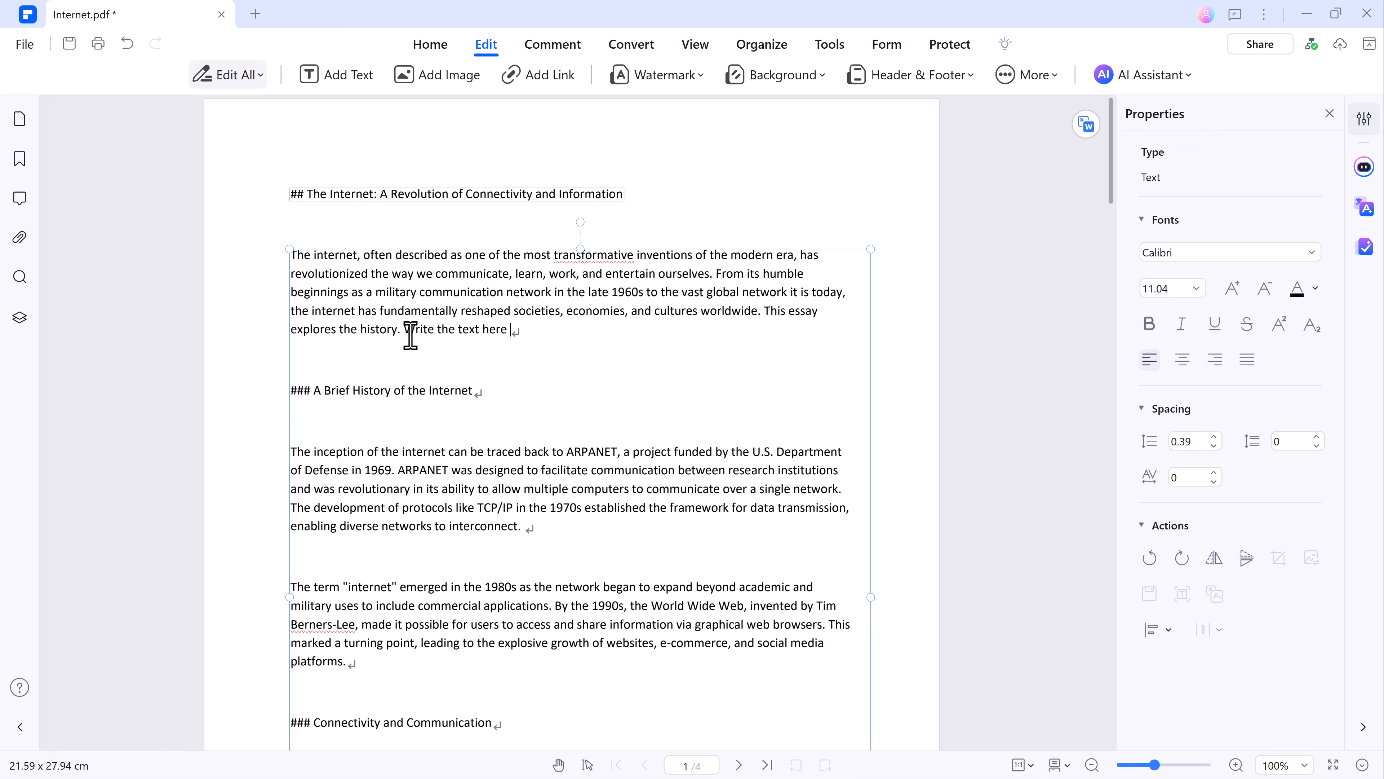
pyautogui.moveTo(509, 330); pyautogui.dragTo(407, 331)
pyautogui.rightClick(414, 329)
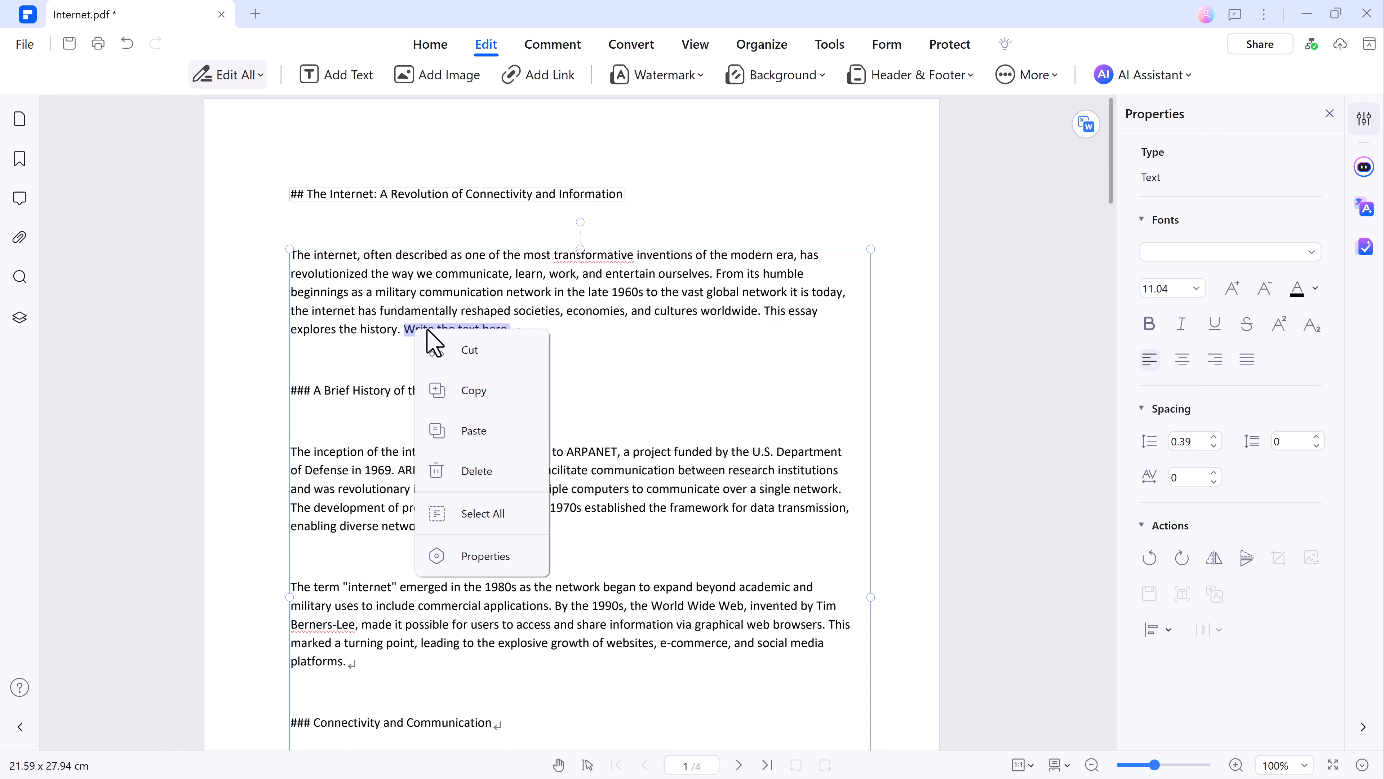
pyautogui.click(411, 327)
pyautogui.click(411, 327)
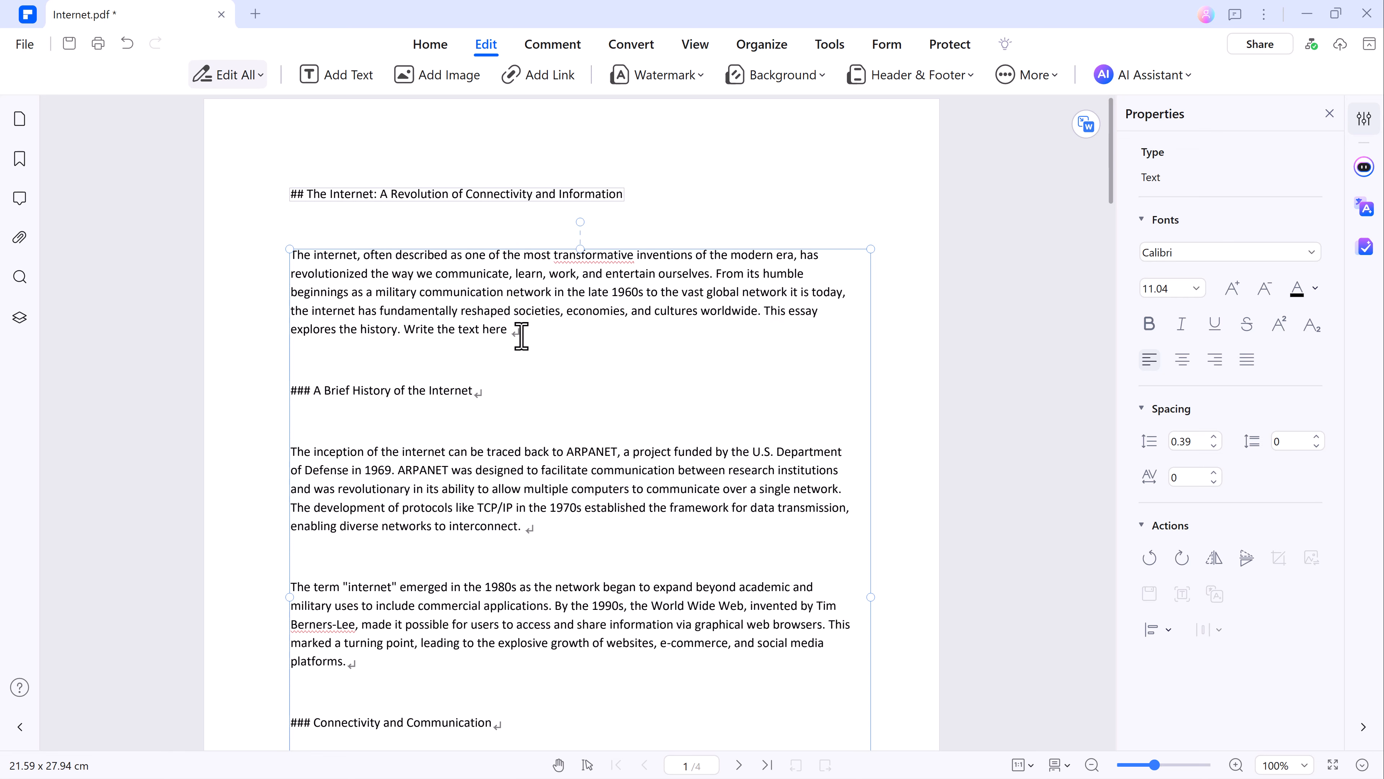
# Make the phrase "Write the text here" bold and set its font to Barlow Condensed Black.
pyautogui.moveTo(502, 333); pyautogui.dragTo(407, 333)
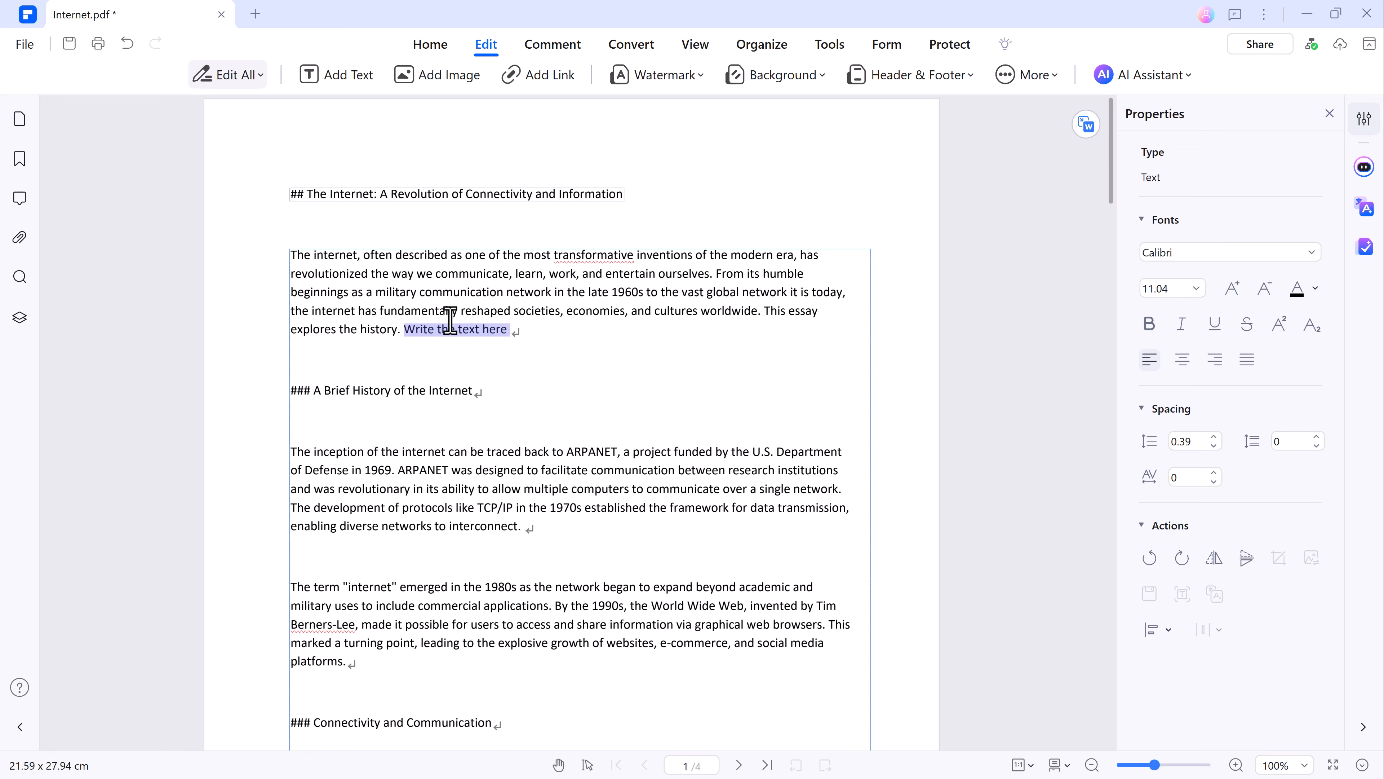
pyautogui.click(512, 298)
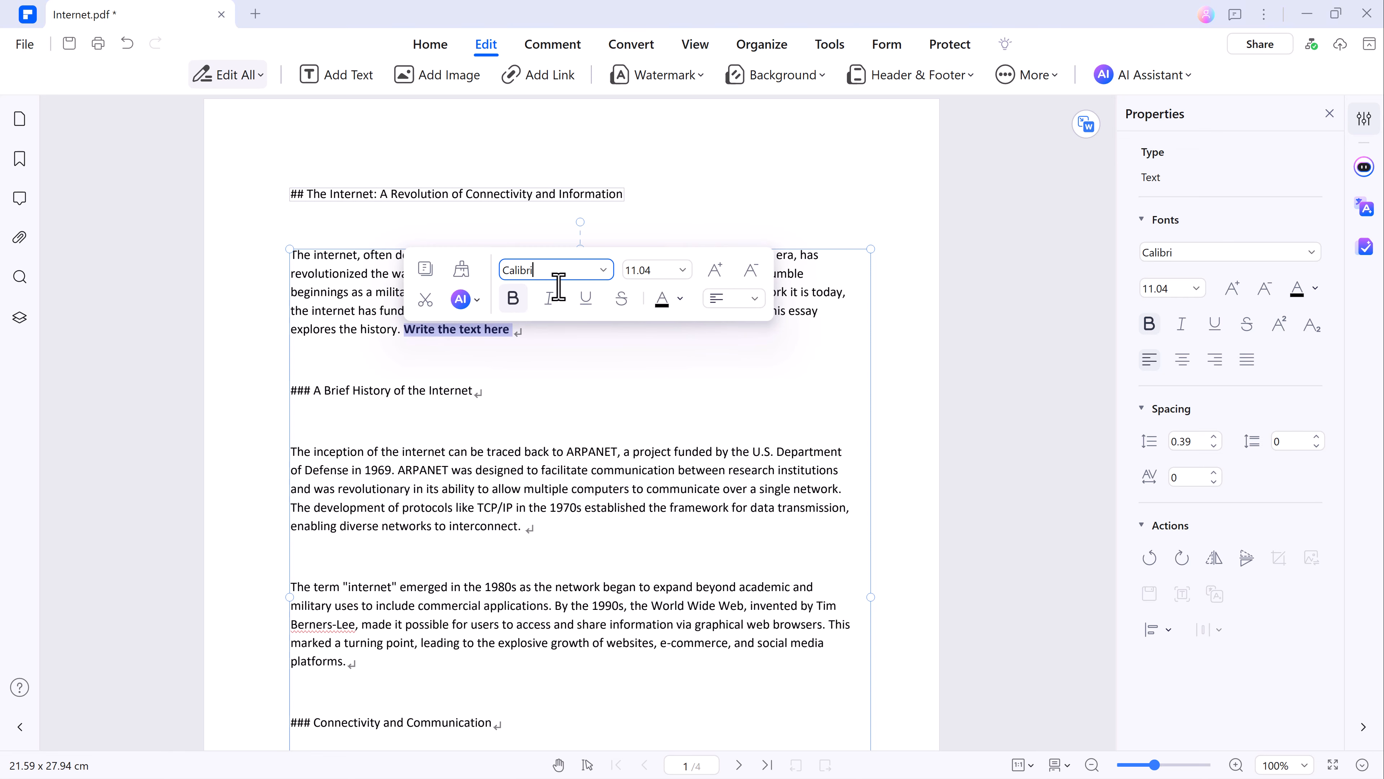
pyautogui.click(604, 270)
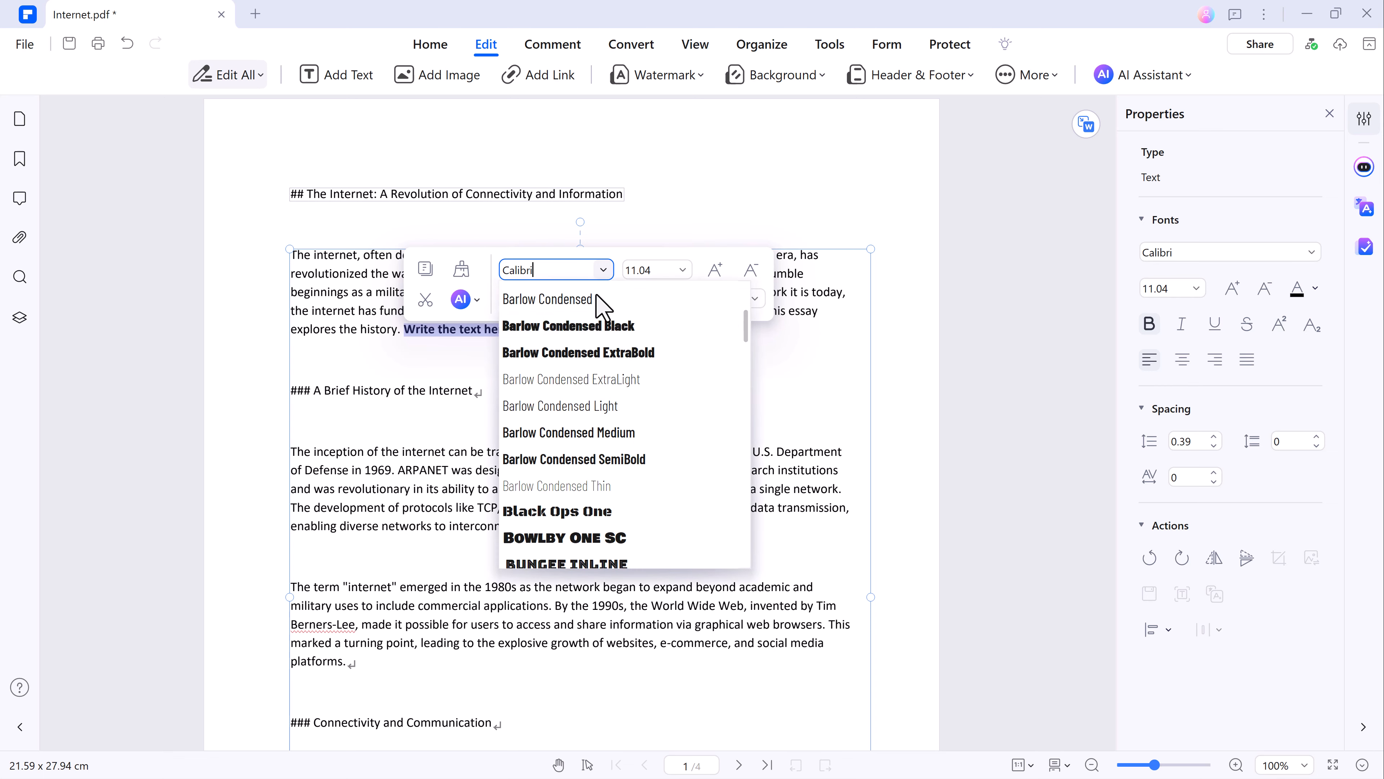
pyautogui.click(575, 325)
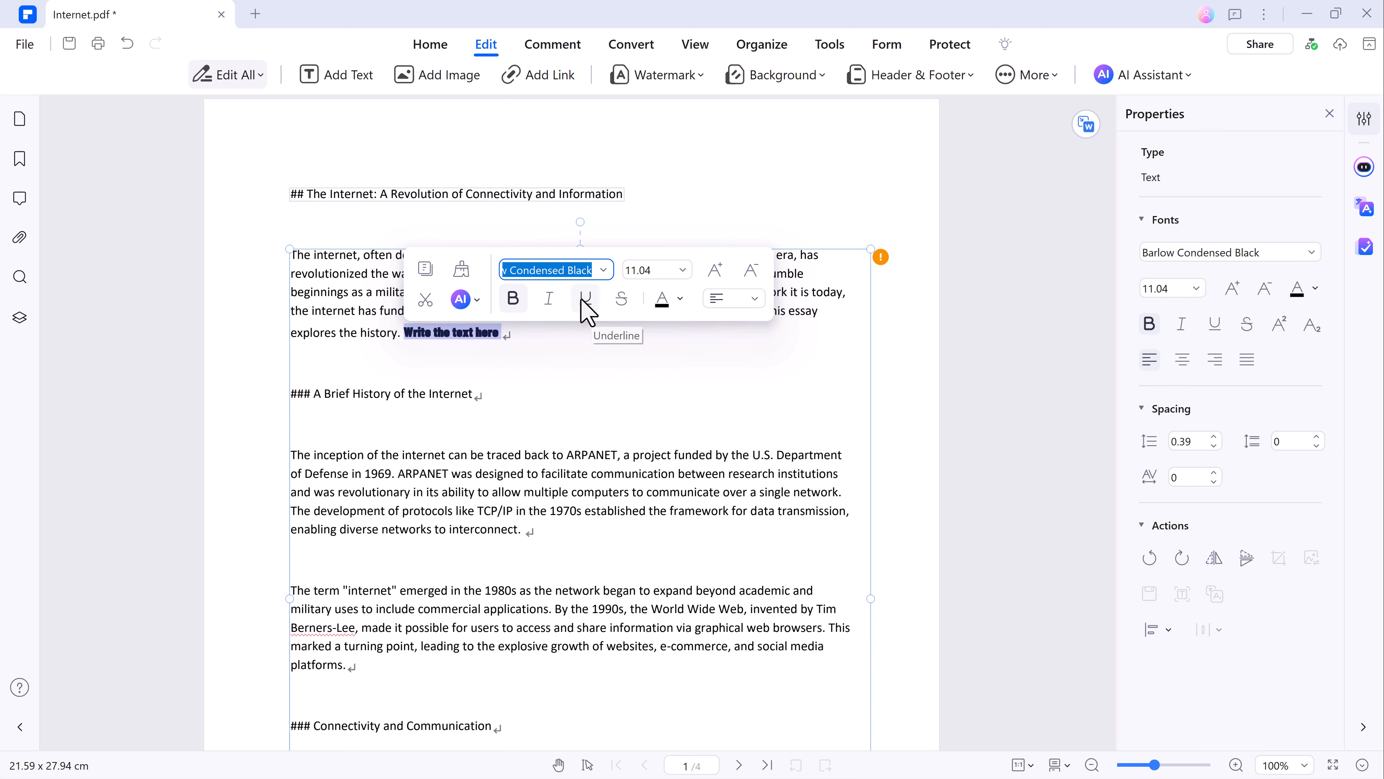
# Set the phrase "Write the text here" to the Segoe UI Black font and colour it dark orange.
pyautogui.click(603, 269)
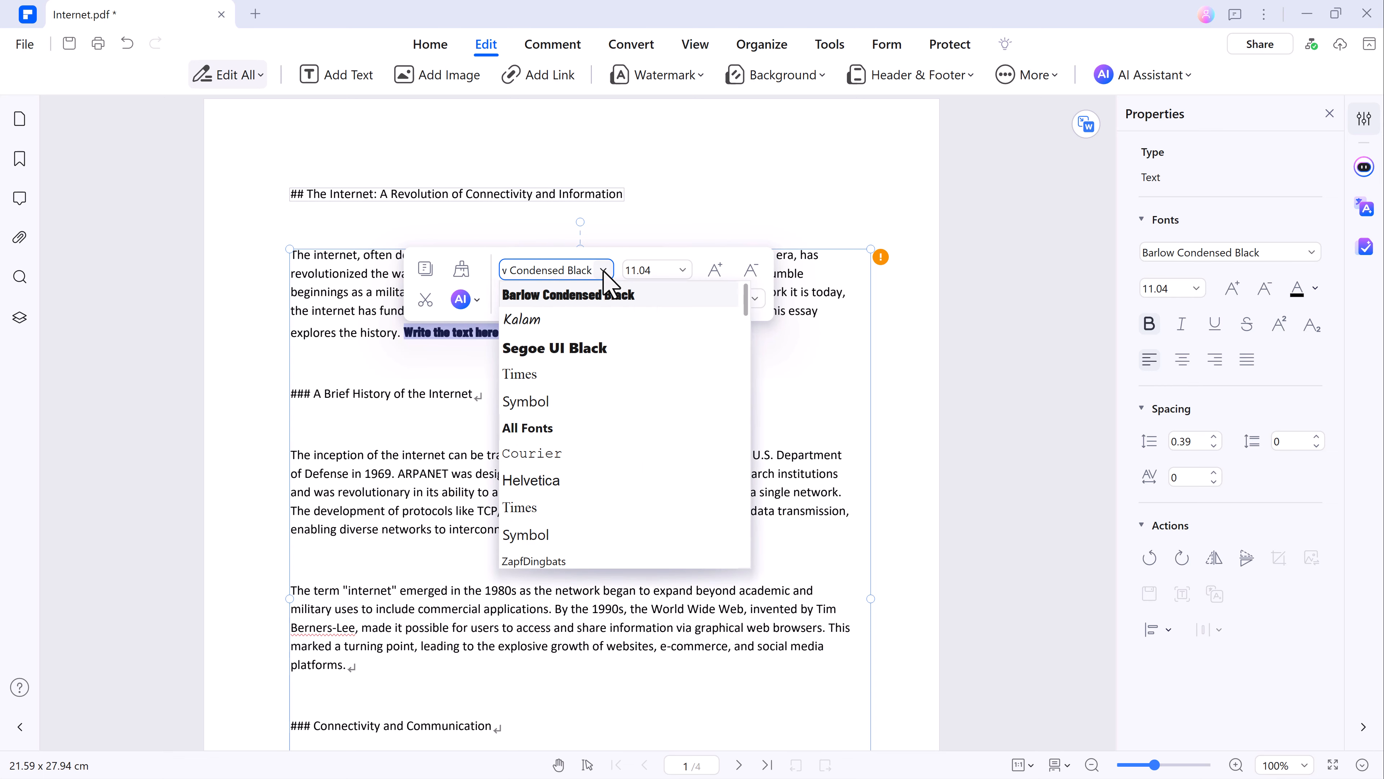
pyautogui.click(547, 348)
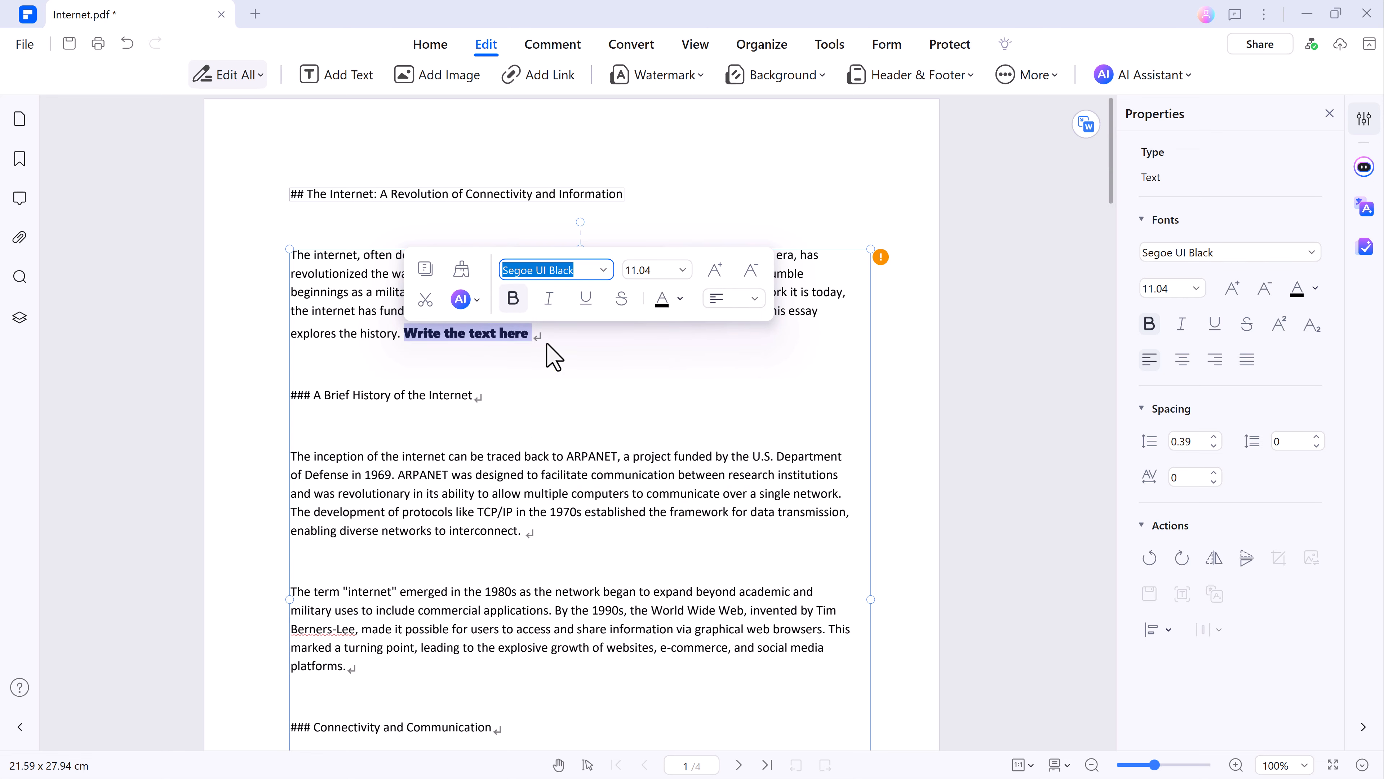
pyautogui.click(667, 305)
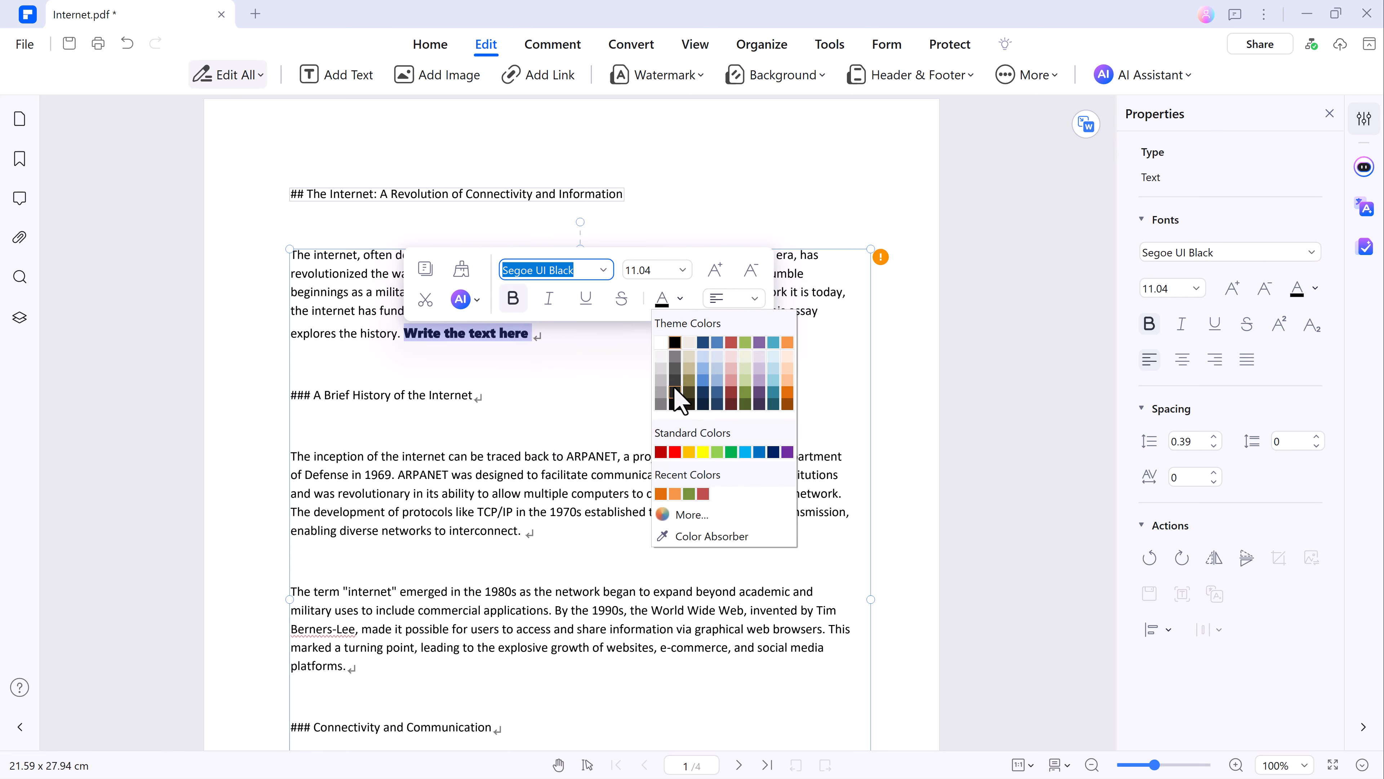
pyautogui.click(785, 394)
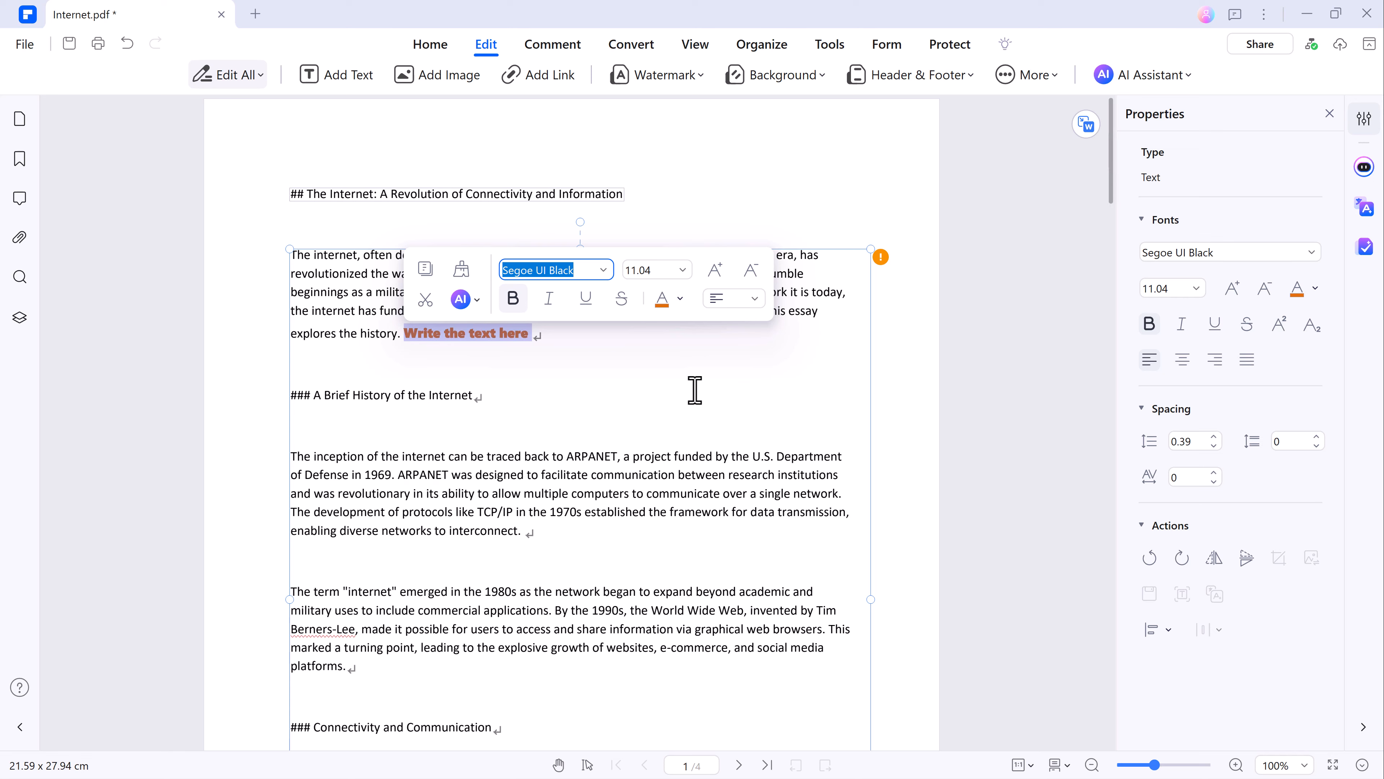
# Replace the heading "### A Brief History of the Internet" with "Techybro" and format it as 14 pt bold italic Arial.
pyautogui.moveTo(615, 383); pyautogui.dragTo(329, 391)
pyautogui.press('BackSpace')
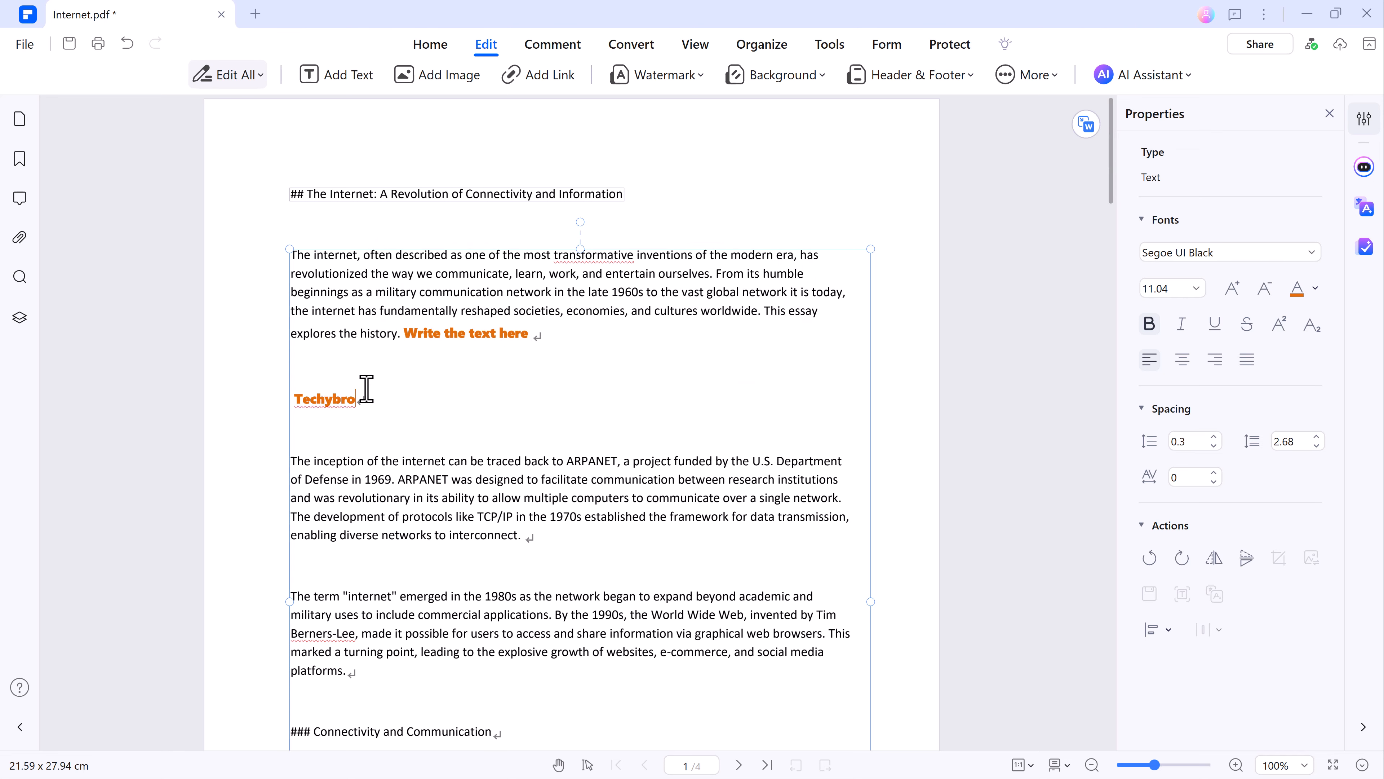
pyautogui.click(1311, 252)
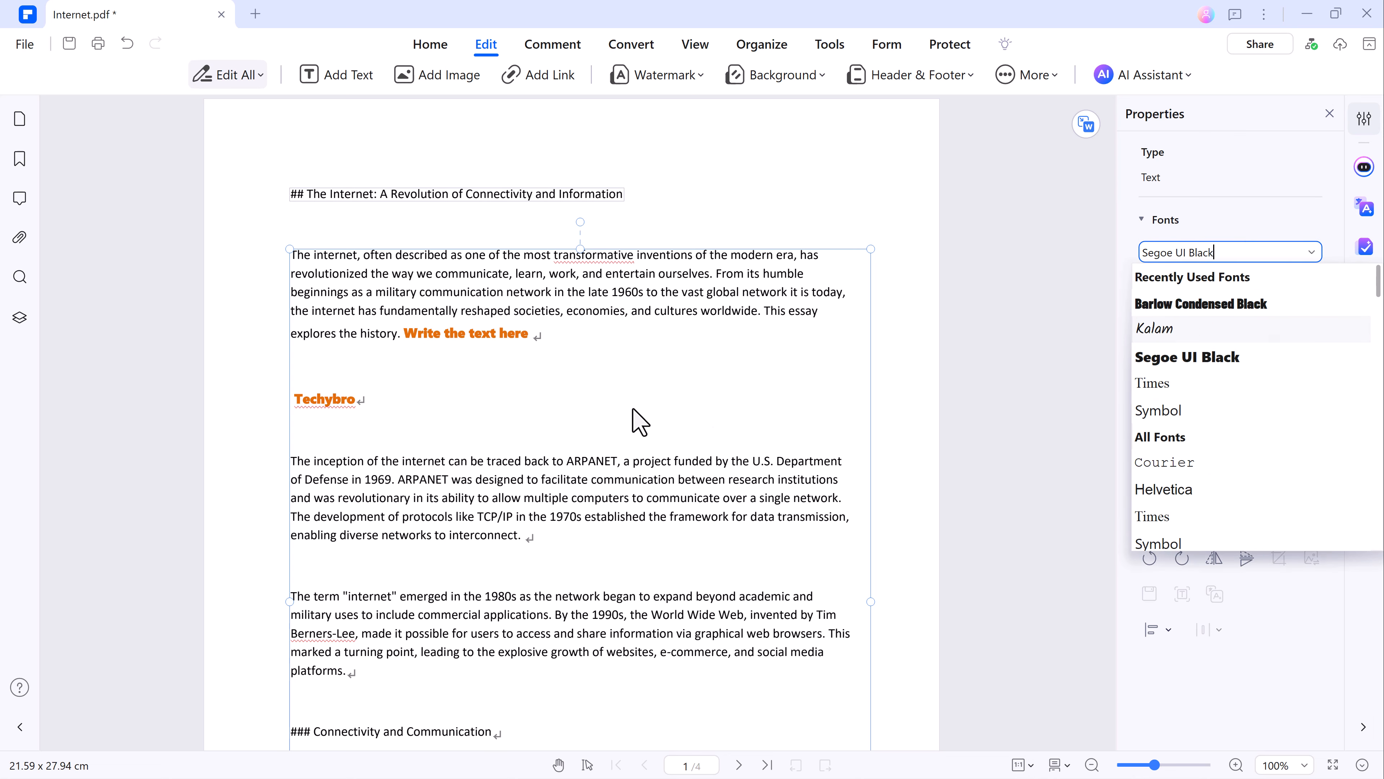
pyautogui.click(494, 429)
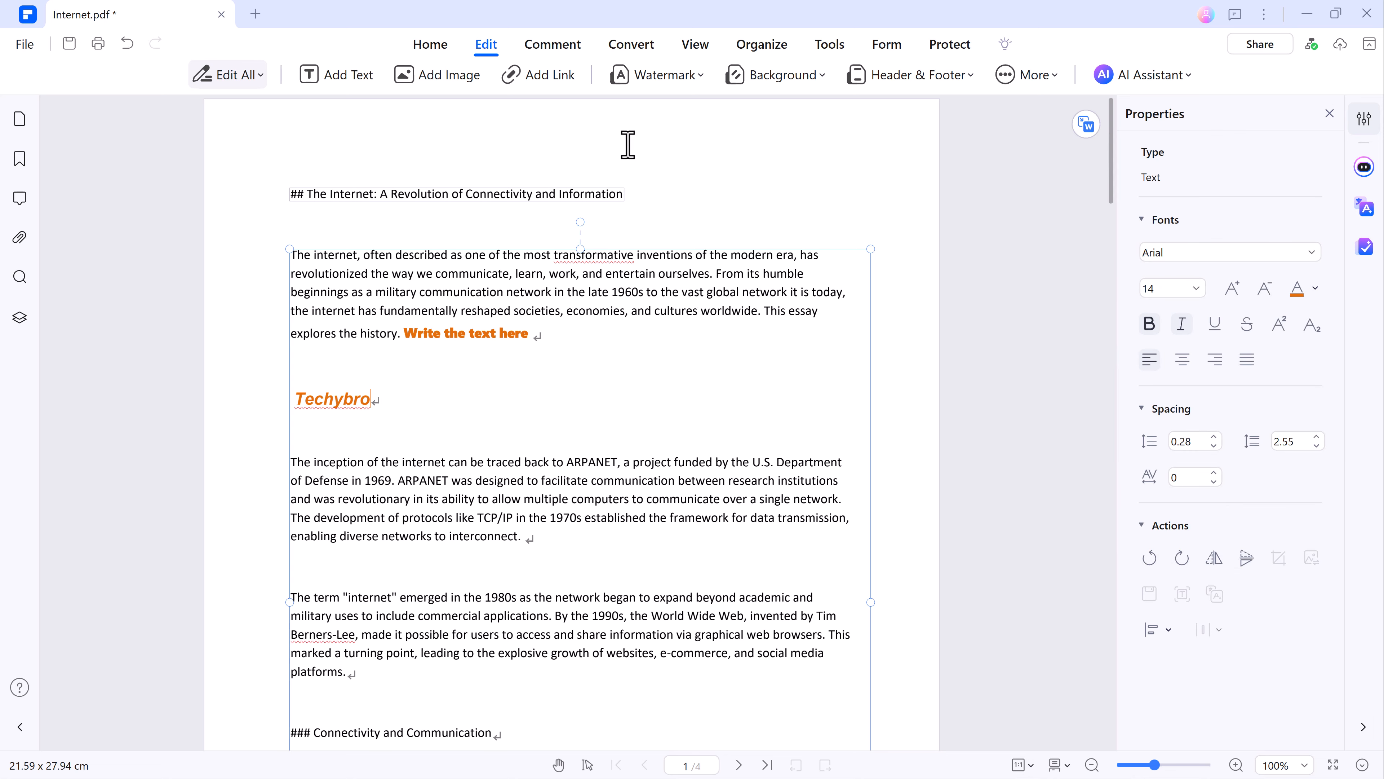
# Create a text watermark reading "Pdfelement" in the Leckerli One font.
pyautogui.click(657, 74)
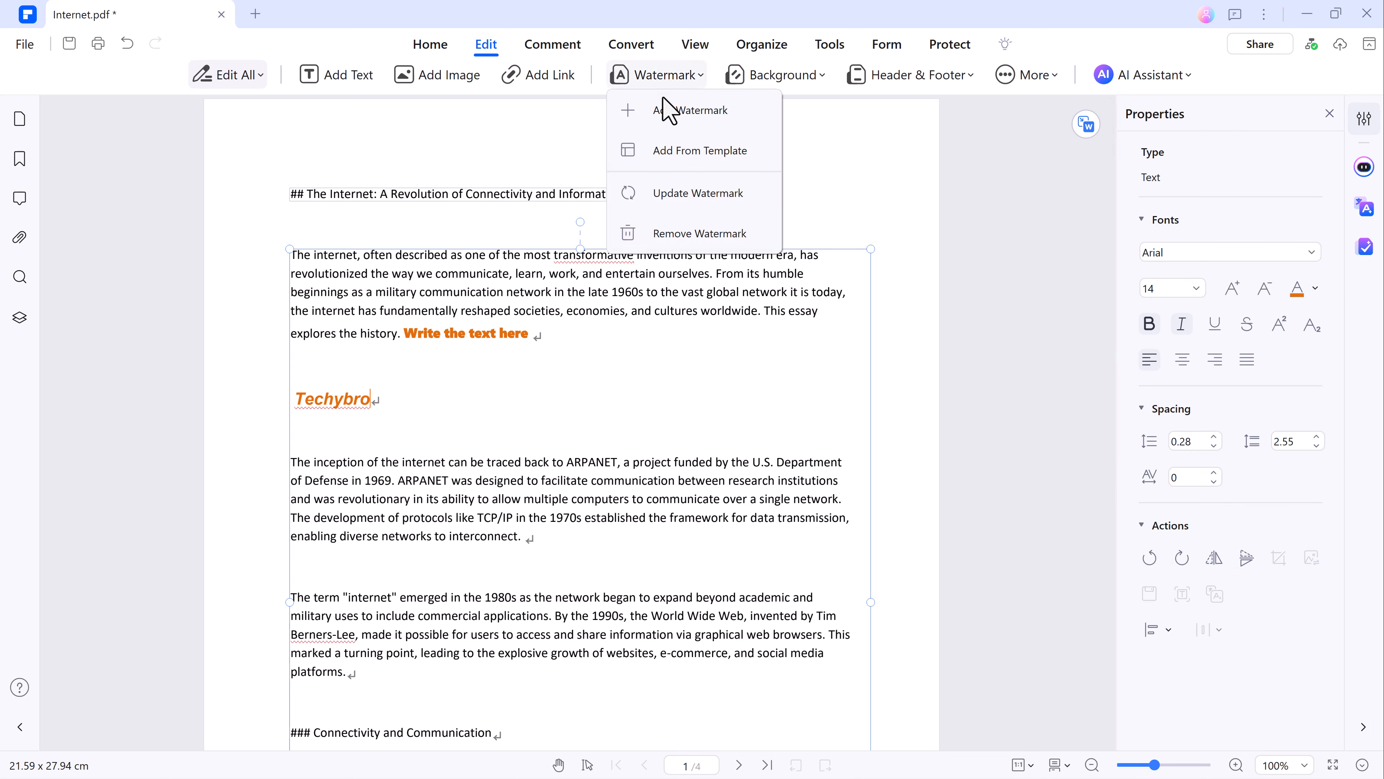
pyautogui.click(647, 113)
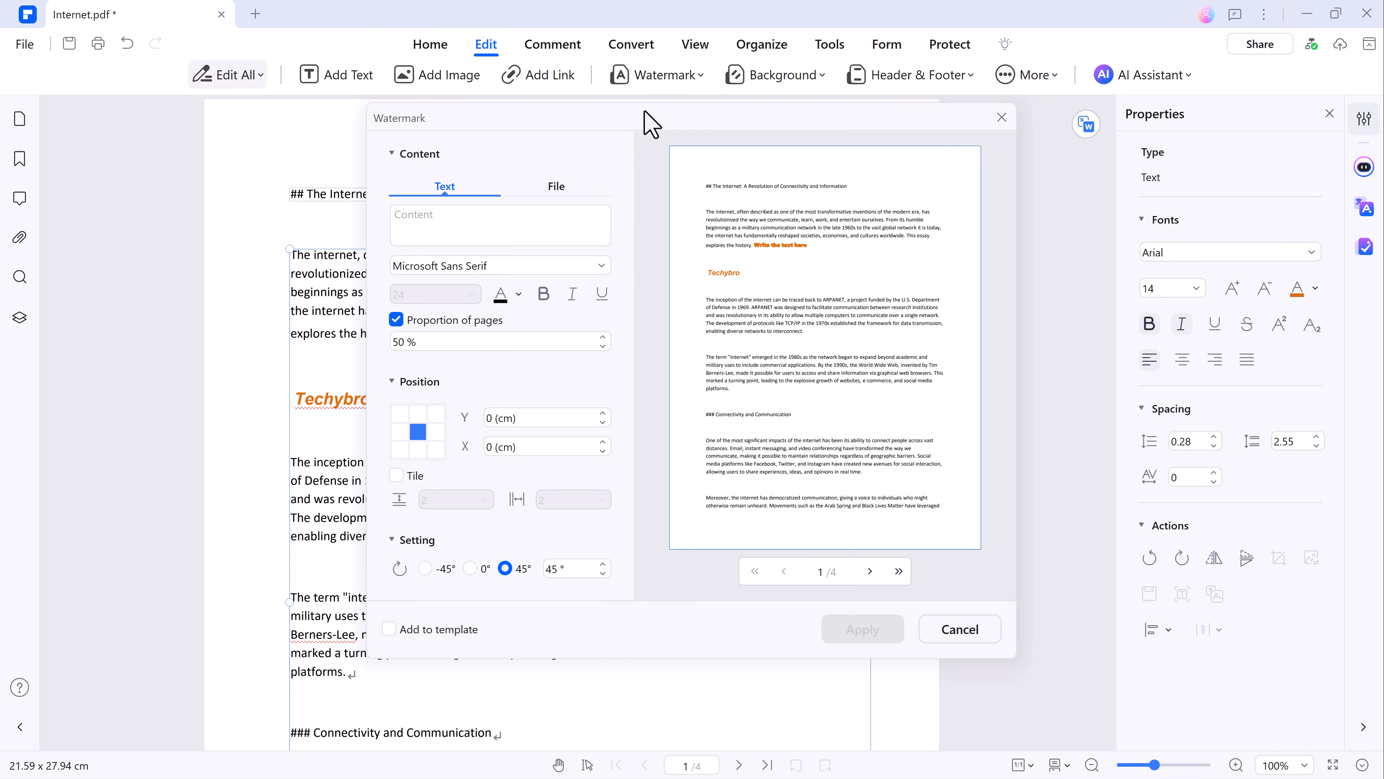
pyautogui.click(453, 233)
pyautogui.write('Pdfele')
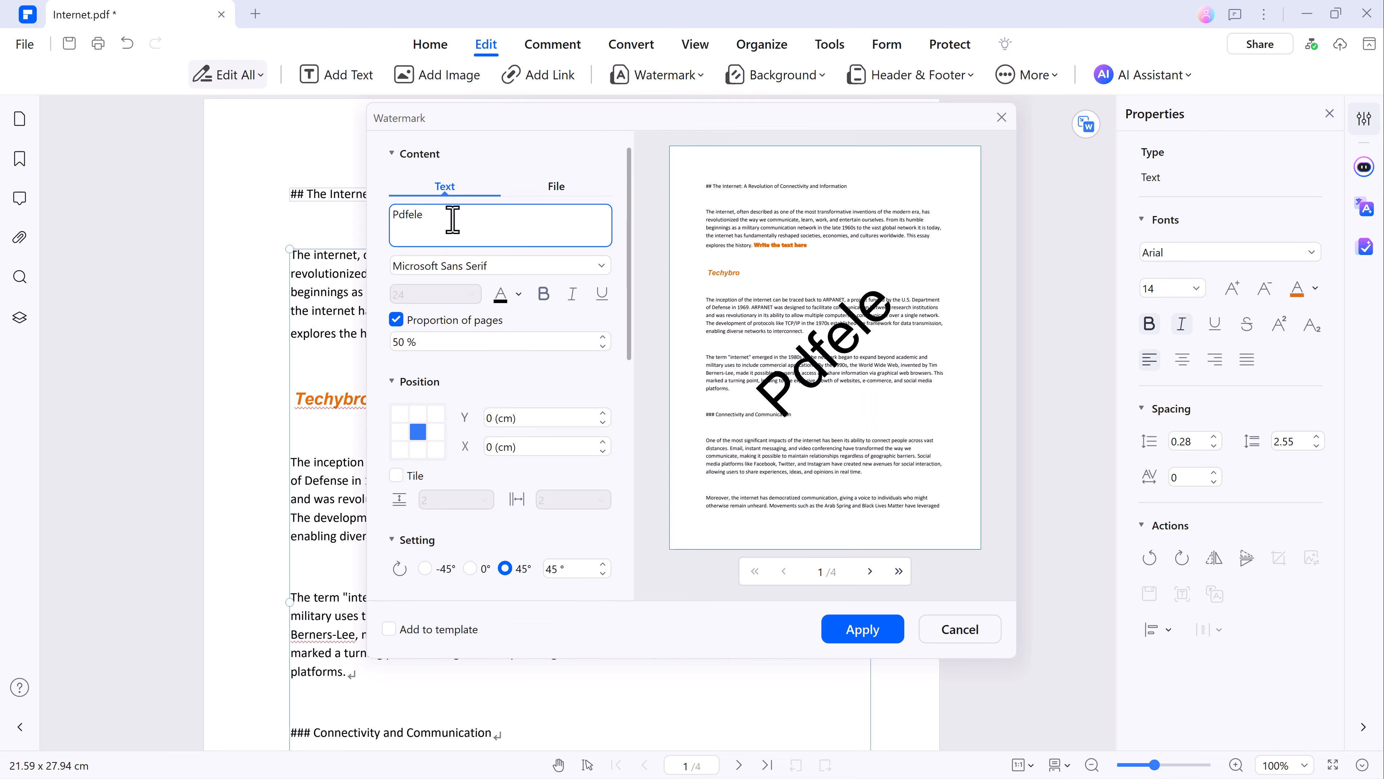
pyautogui.write('ment')
pyautogui.click(600, 267)
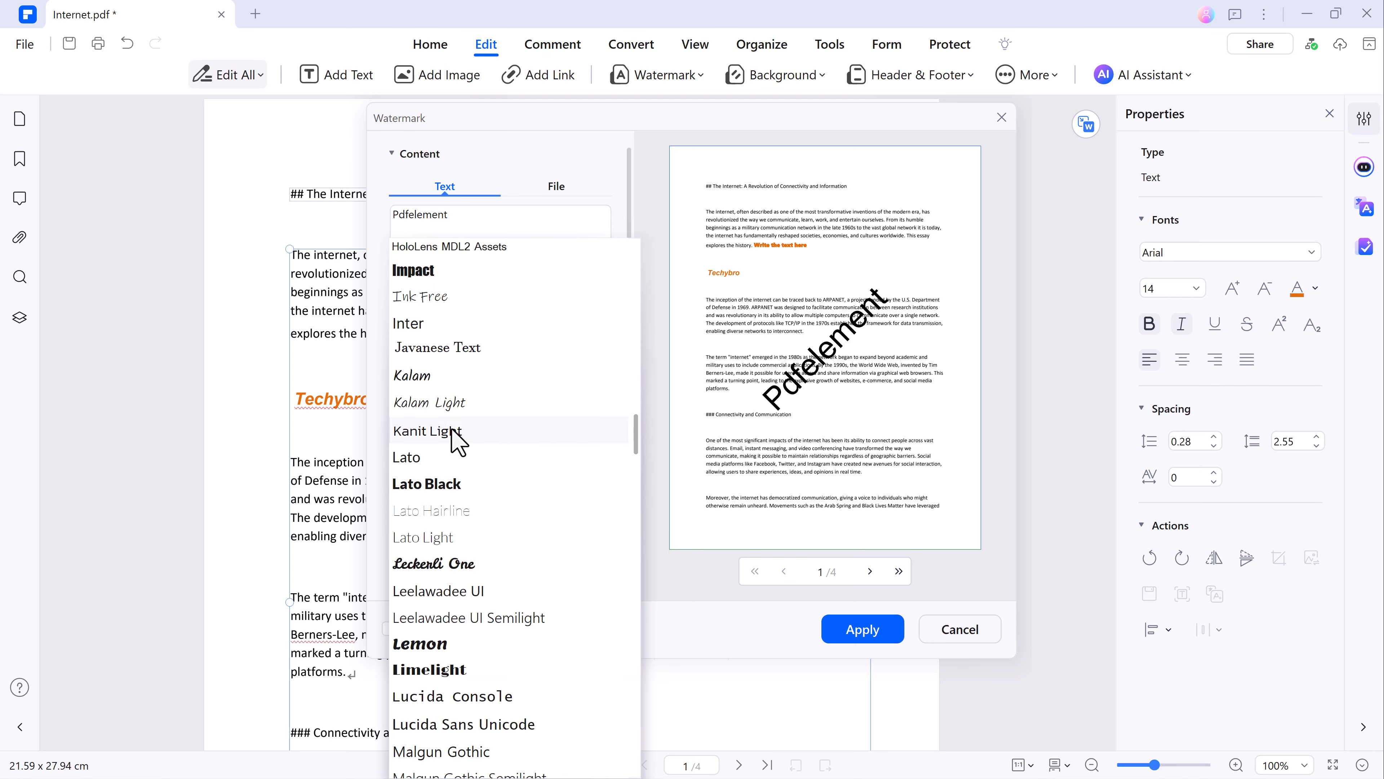
pyautogui.click(443, 565)
# Keep the watermark at 45°, set its opacity to 22 %, place it behind the text and apply it to all pages.
pyautogui.scroll(-2, 482, 459)
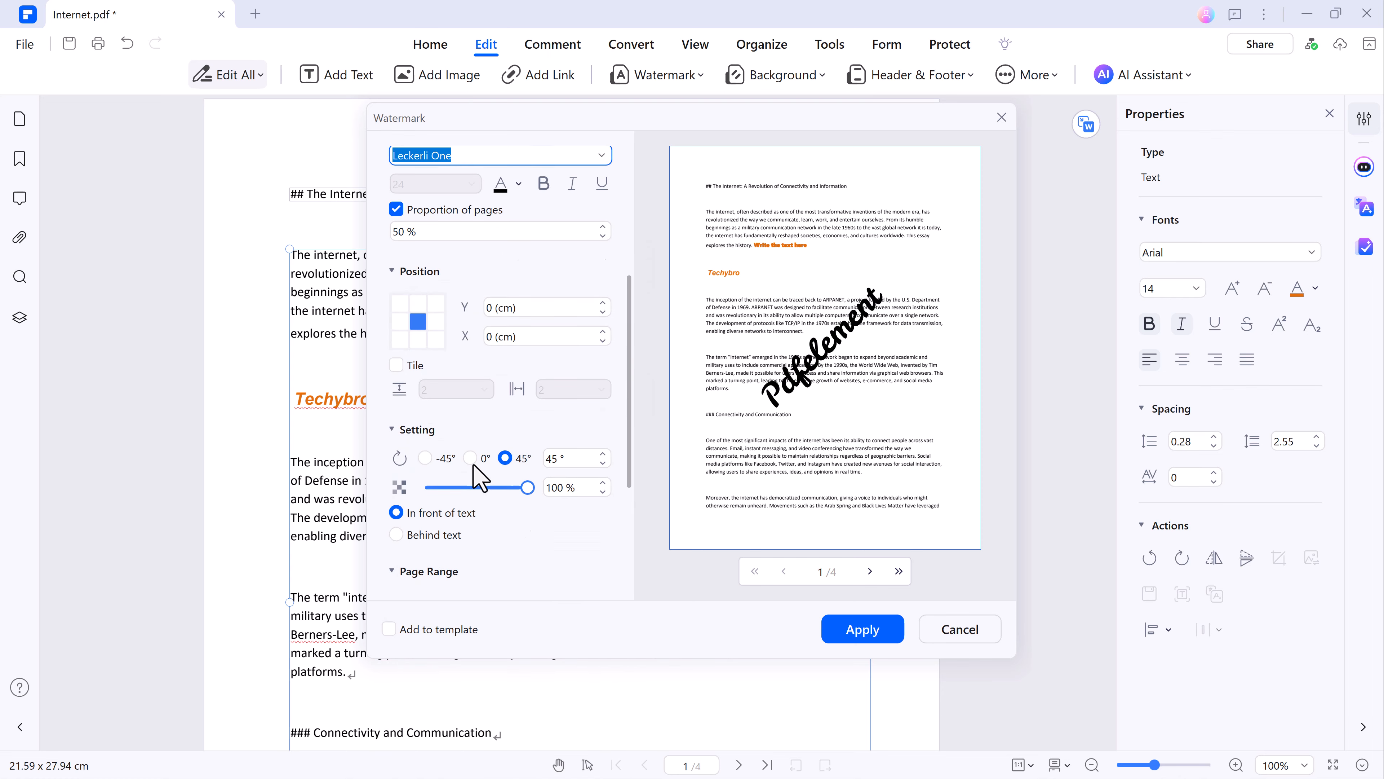
pyautogui.click(470, 459)
pyautogui.click(505, 458)
pyautogui.scroll(-3, 467, 487)
pyautogui.moveTo(501, 488); pyautogui.dragTo(447, 489)
pyautogui.scroll(-1, 442, 509)
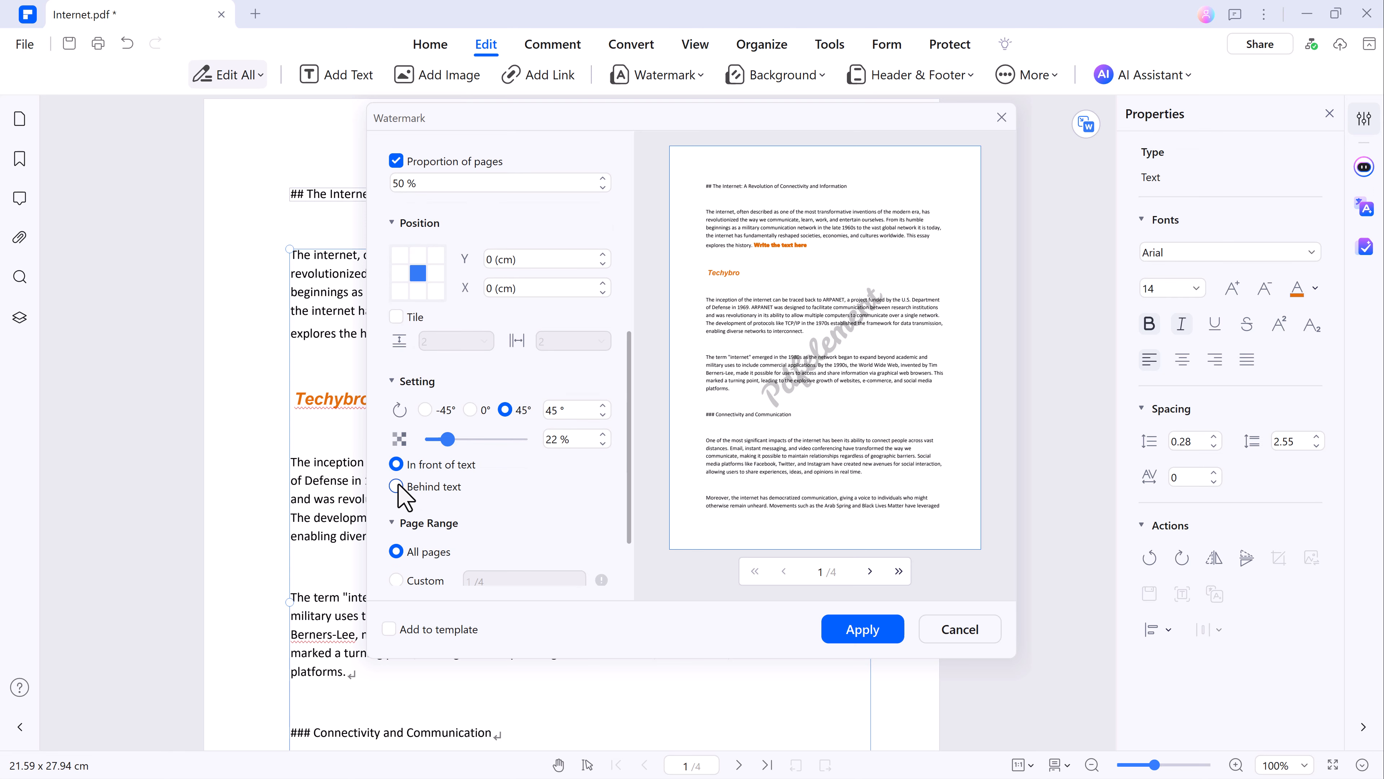
pyautogui.scroll(-1, 450, 522)
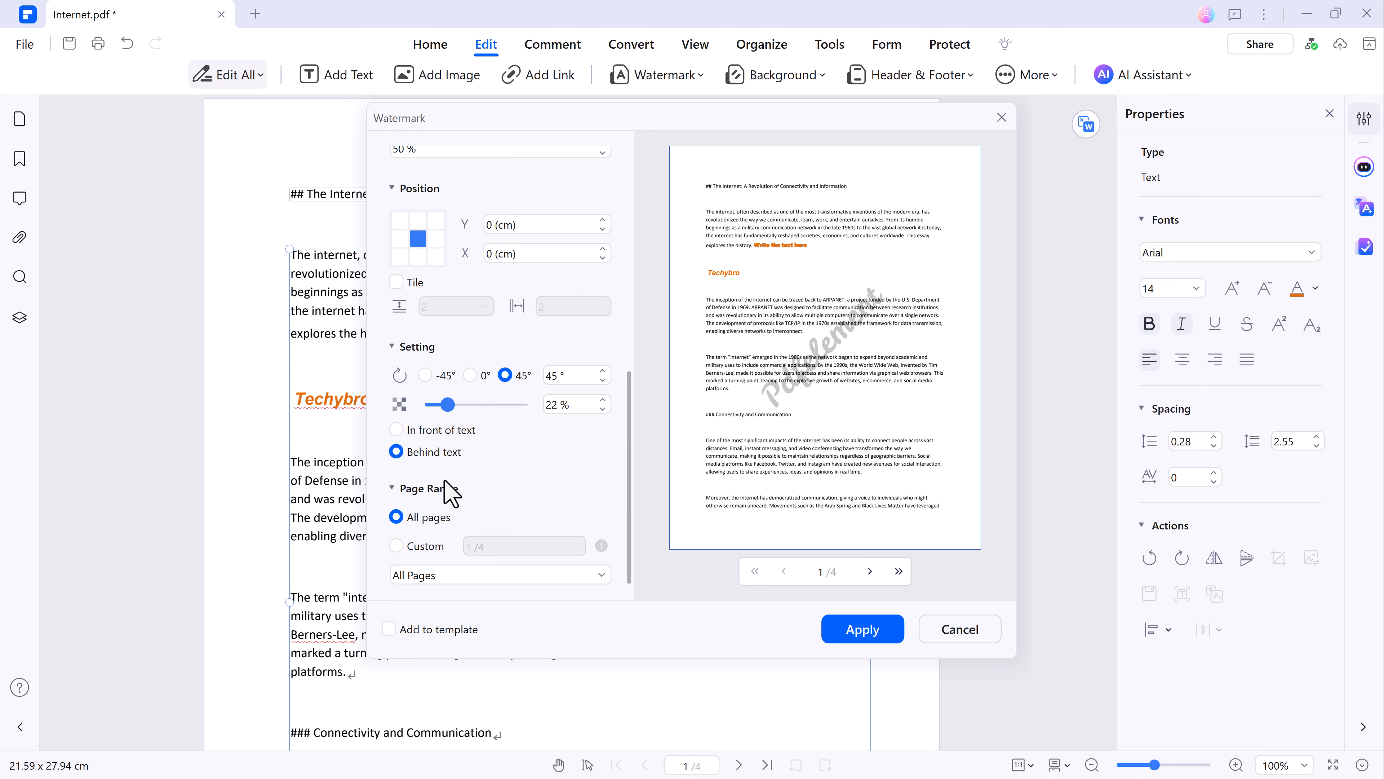
pyautogui.click(864, 630)
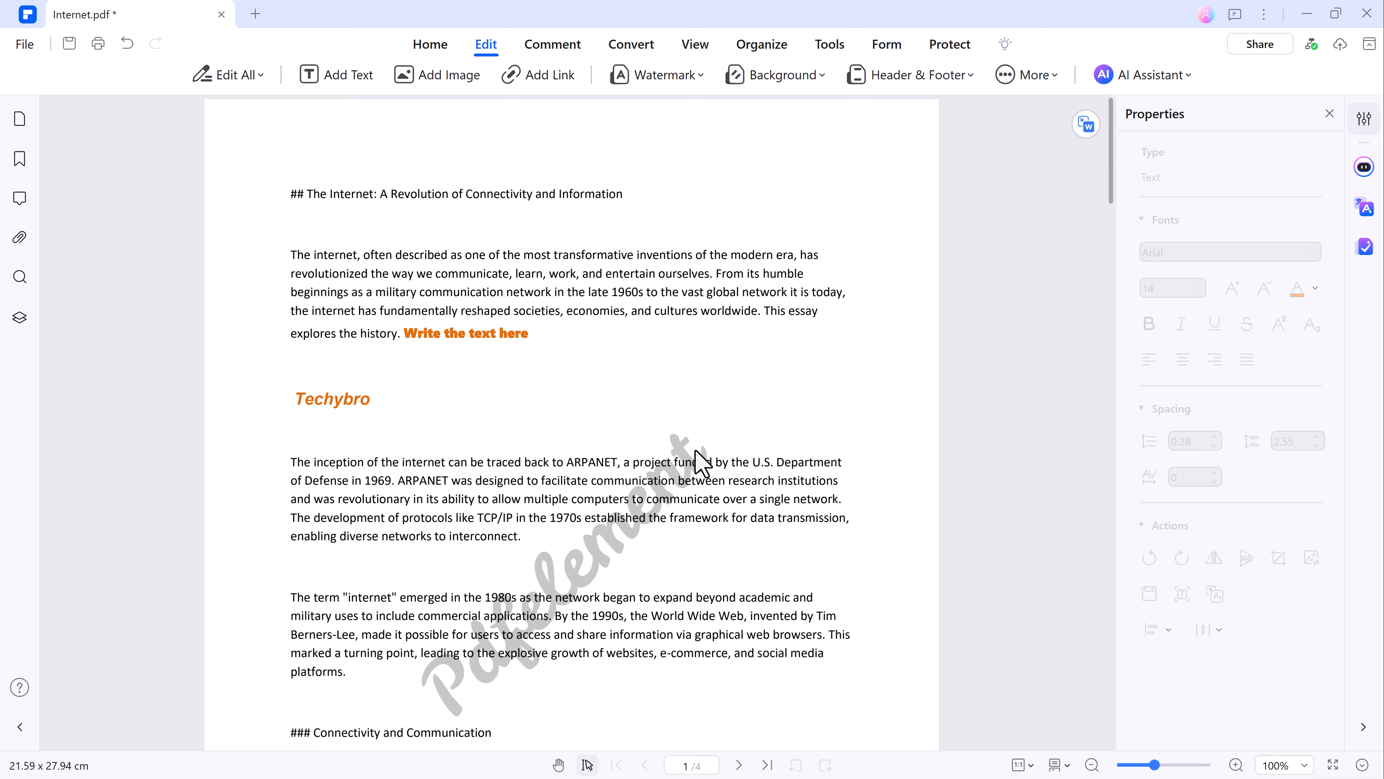
# Highlight "A Revolution of Connectivity and Information" in the title and "can be traced back to ARPANET" in the second paragraph in green.
pyautogui.scroll(-5, 681, 450)
pyautogui.scroll(-8, 679, 446)
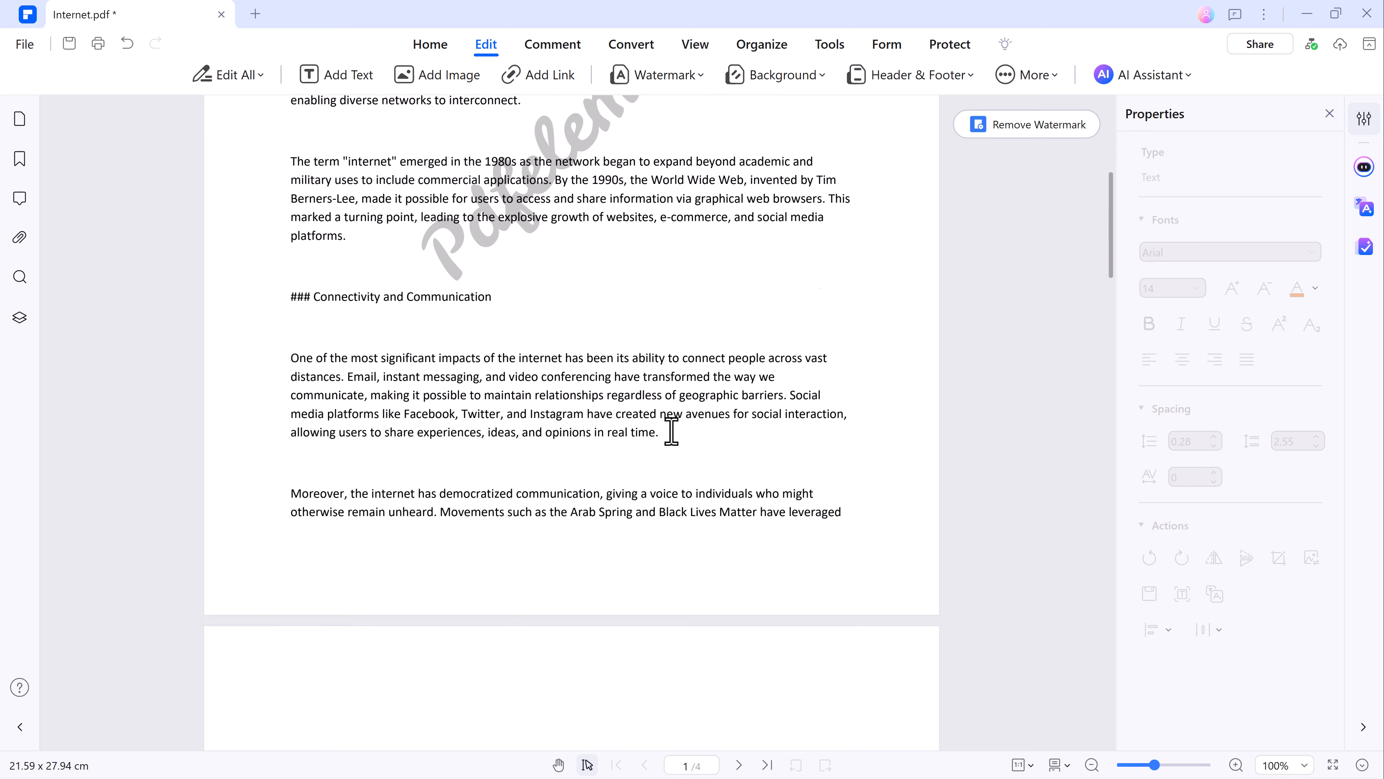
pyautogui.scroll(12, 672, 430)
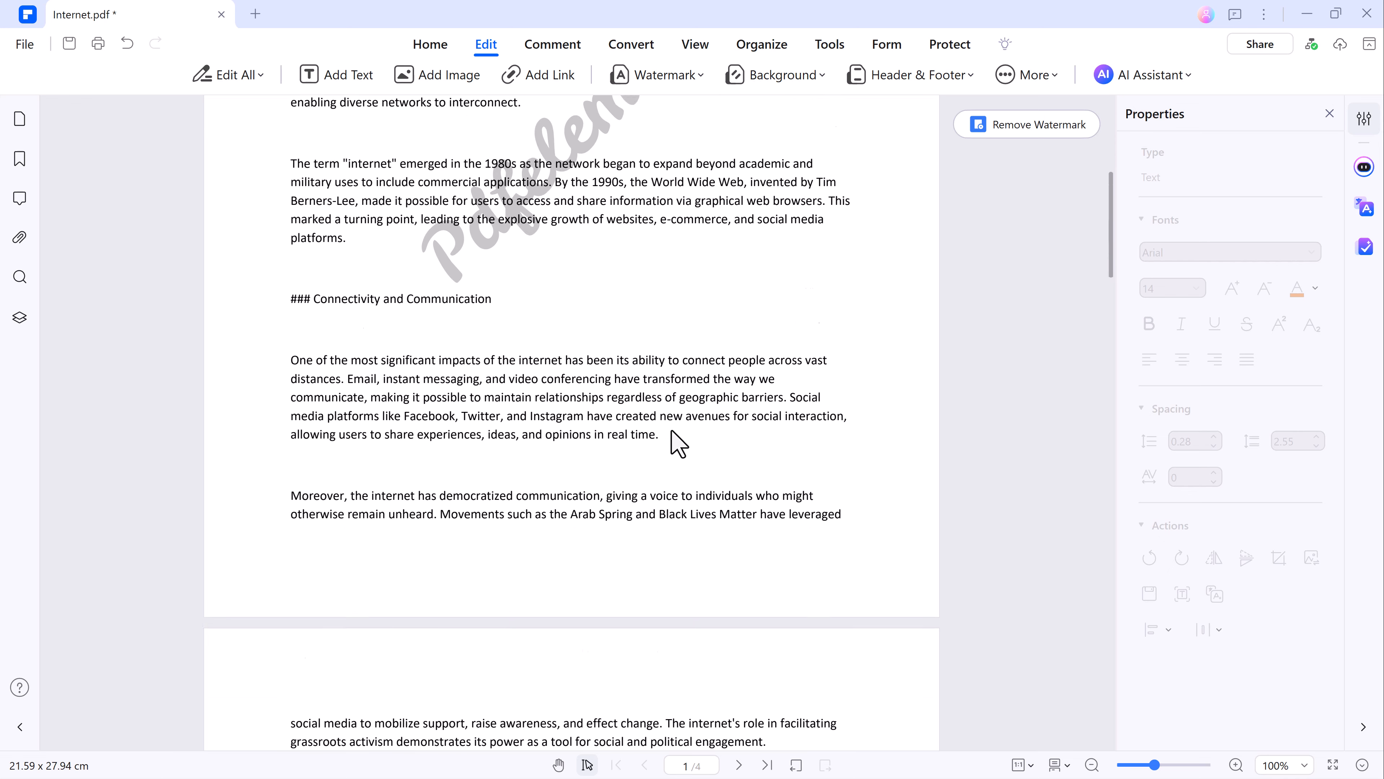
pyautogui.click(569, 49)
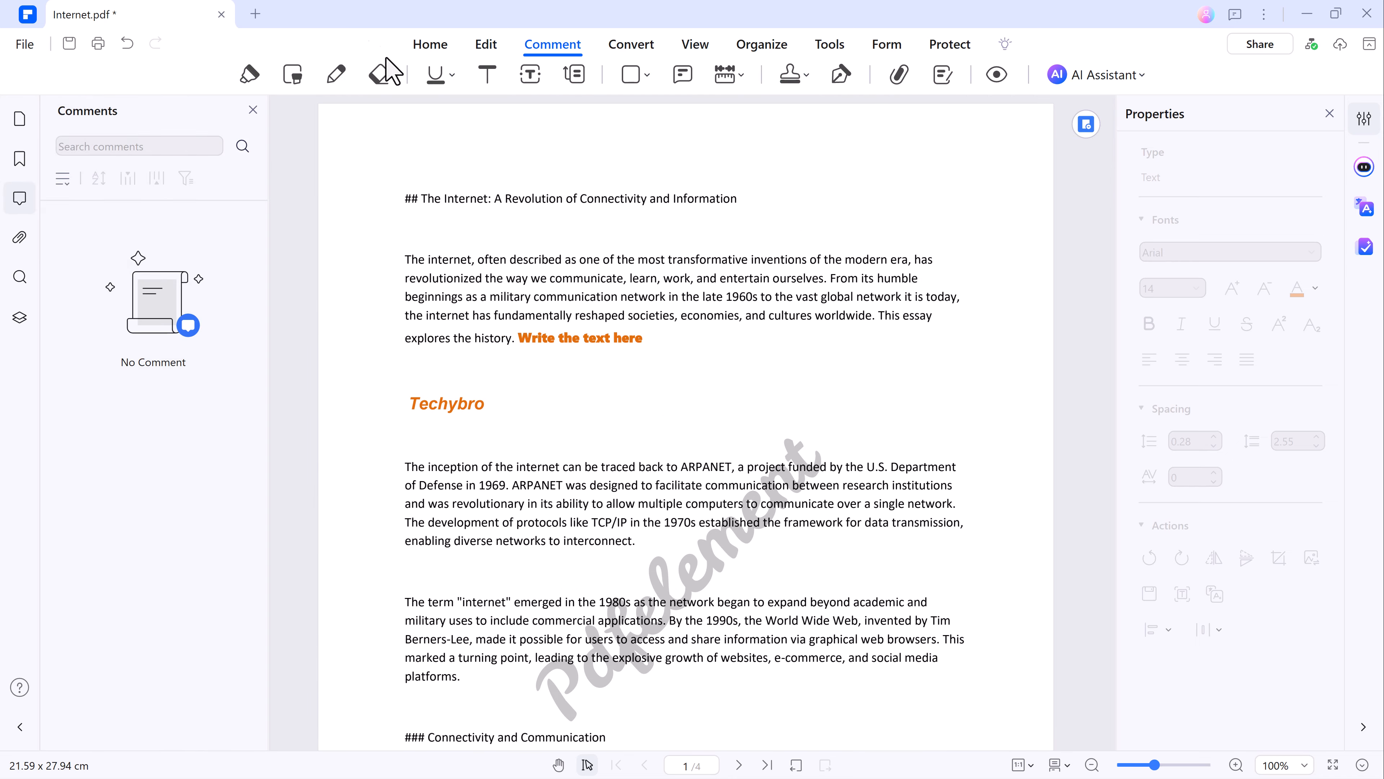
pyautogui.click(249, 74)
pyautogui.moveTo(491, 198); pyautogui.dragTo(738, 199)
pyautogui.moveTo(562, 466)
pyautogui.mouseDown()
pyautogui.moveTo(766, 460)
pyautogui.moveTo(733, 465)
pyautogui.mouseUp()
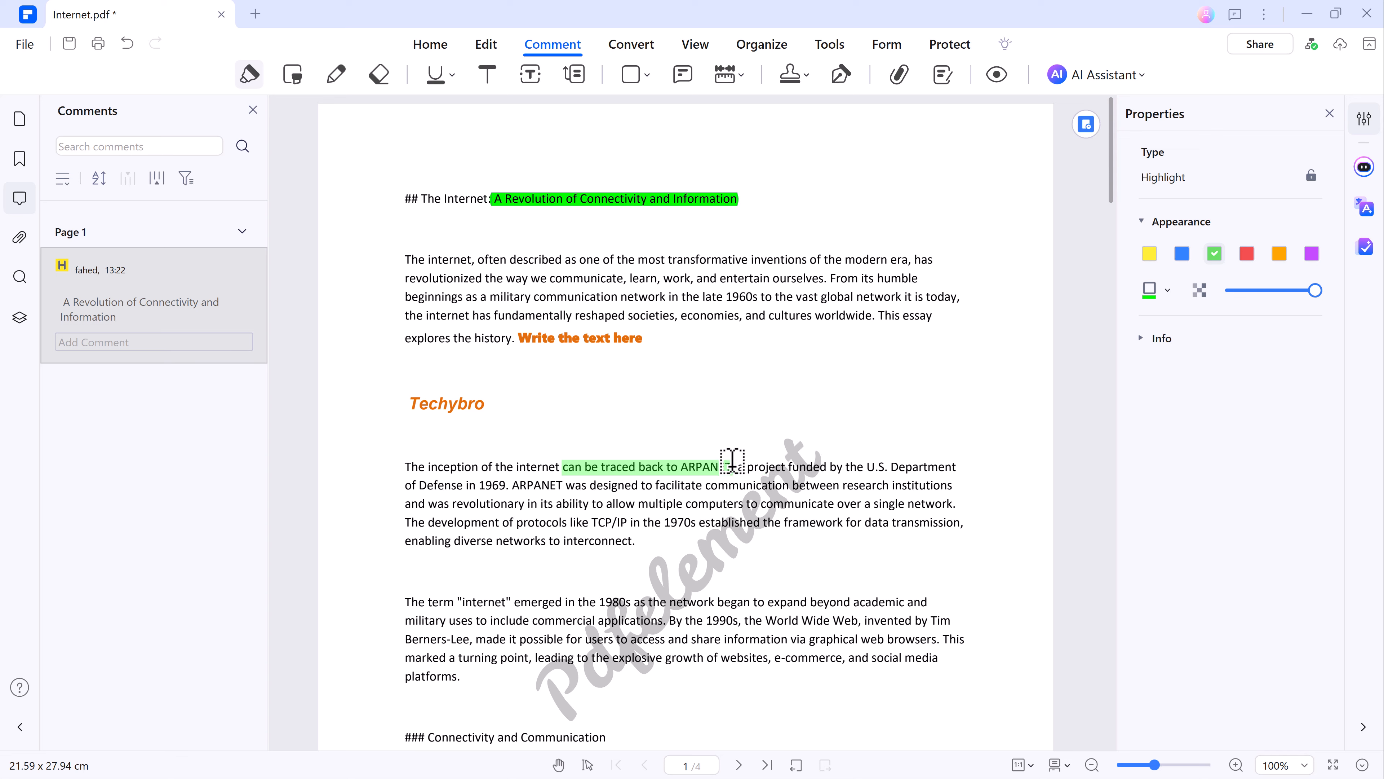
pyautogui.click(336, 74)
# In the first body paragraph, underline "he internet, often described a" and strike out "work, and entertain ourselves. From its humble".
pyautogui.click(452, 74)
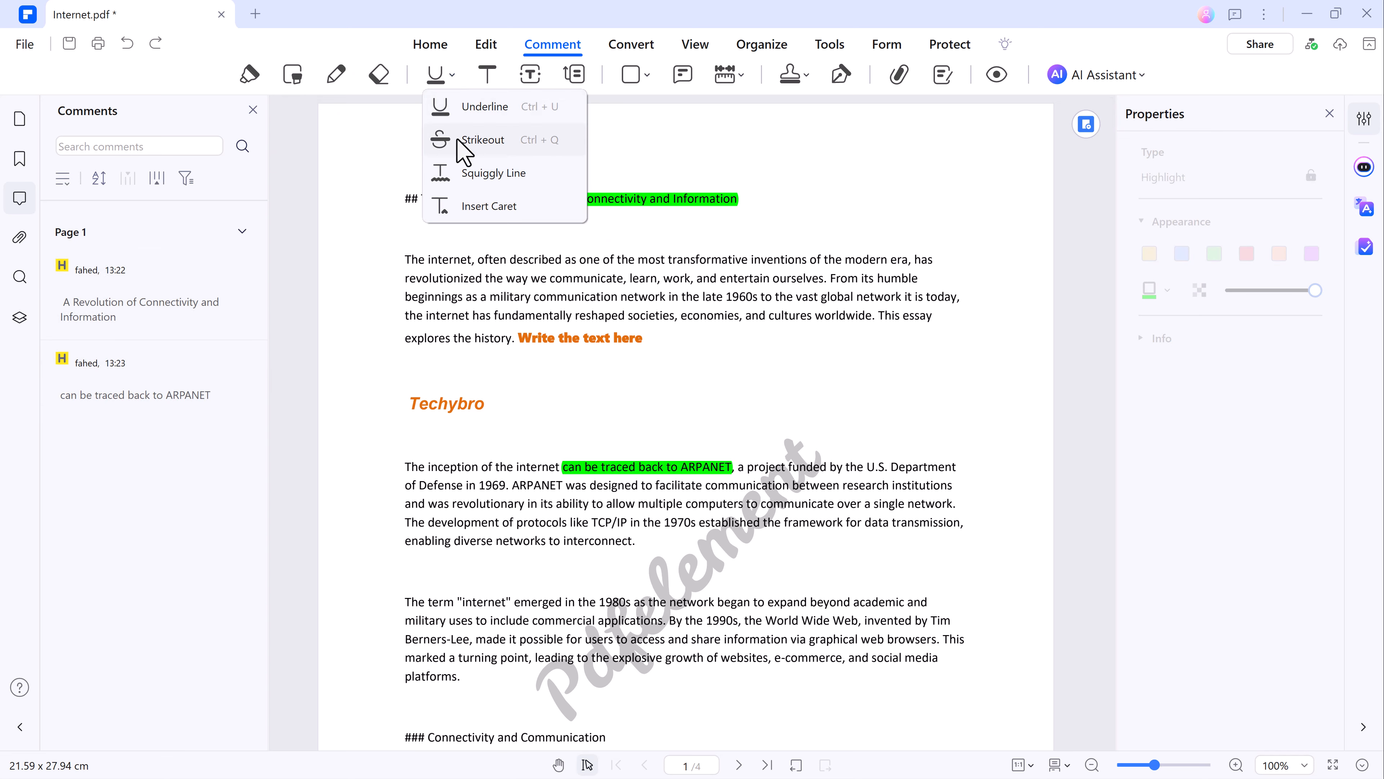
pyautogui.click(468, 112)
pyautogui.moveTo(410, 260); pyautogui.dragTo(571, 260)
pyautogui.click(452, 75)
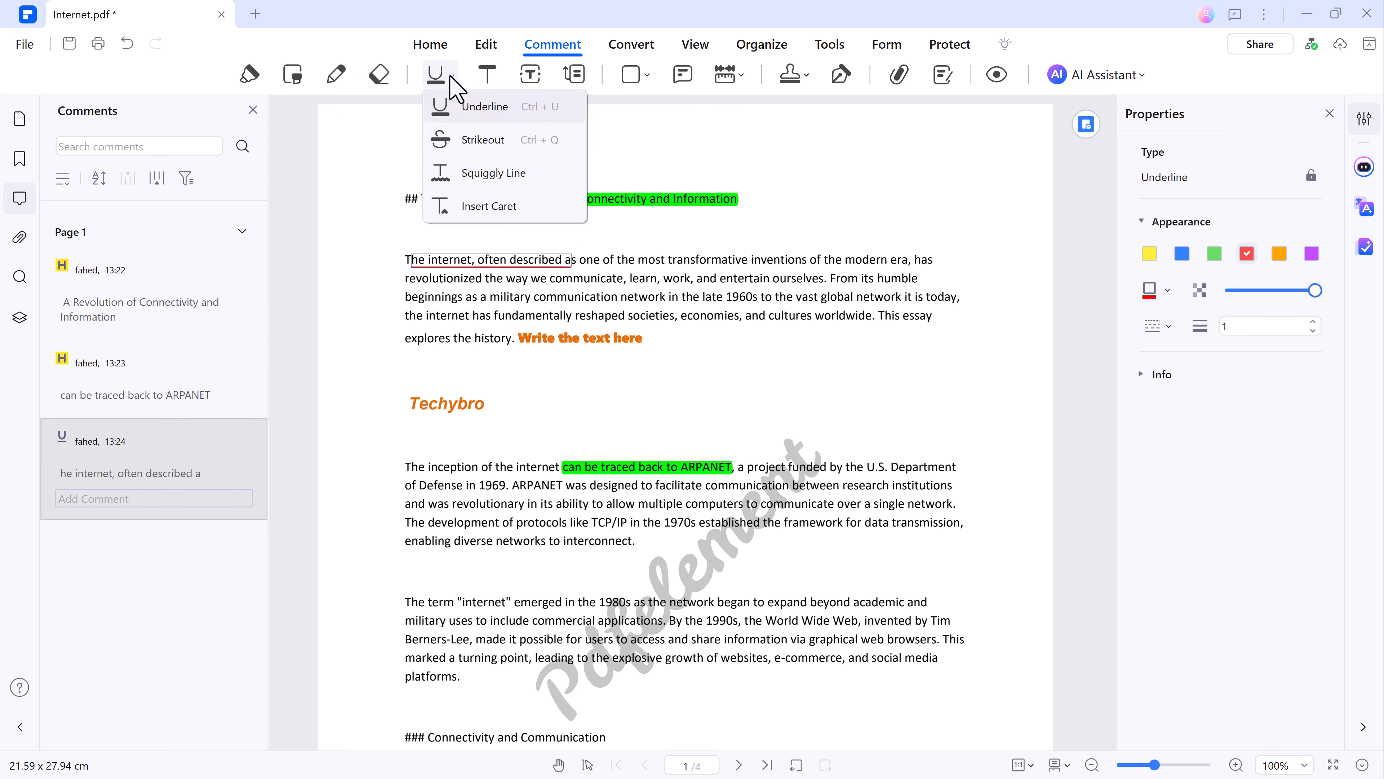
pyautogui.click(468, 136)
pyautogui.moveTo(661, 278); pyautogui.dragTo(922, 278)
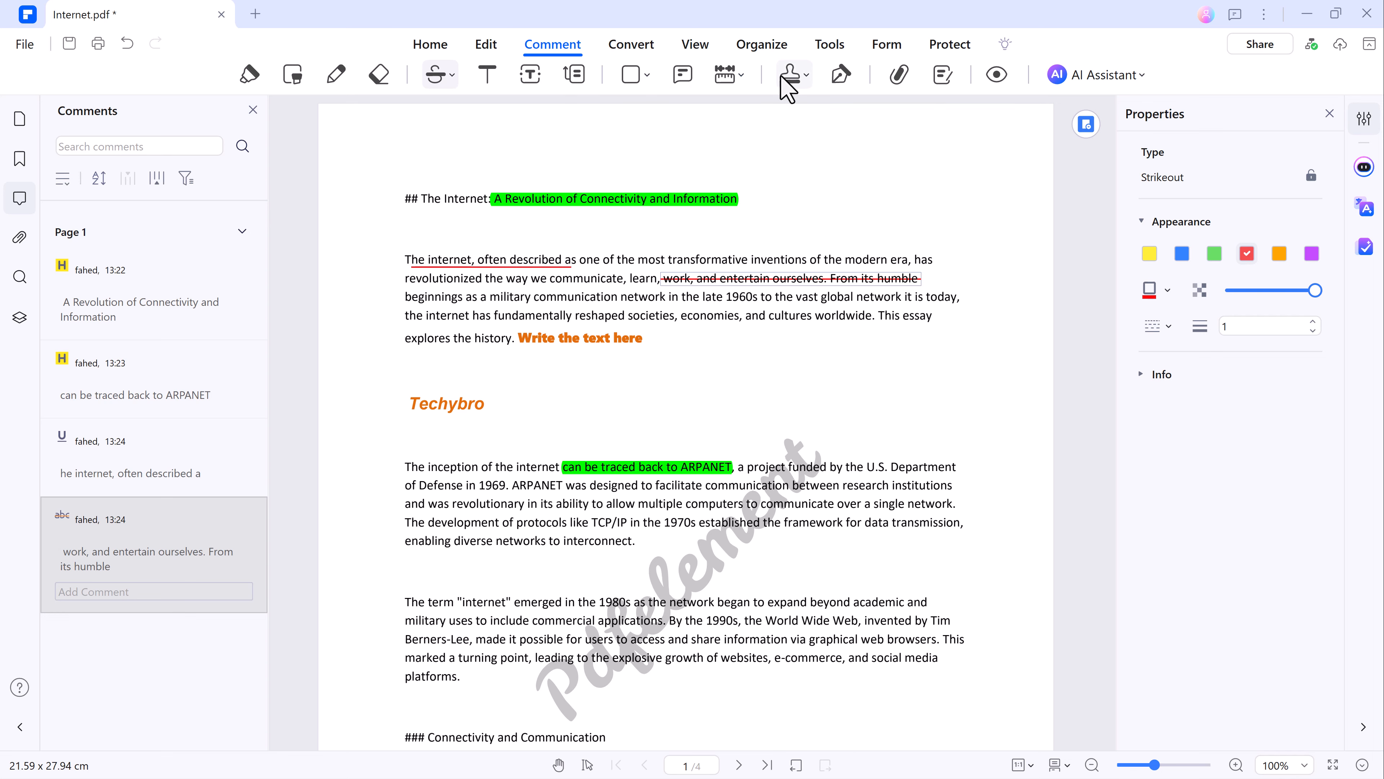
# Place a Standard Business APPROVED stamp below the last paragraph of page 1 and make it slightly smaller.
pyautogui.click(788, 88)
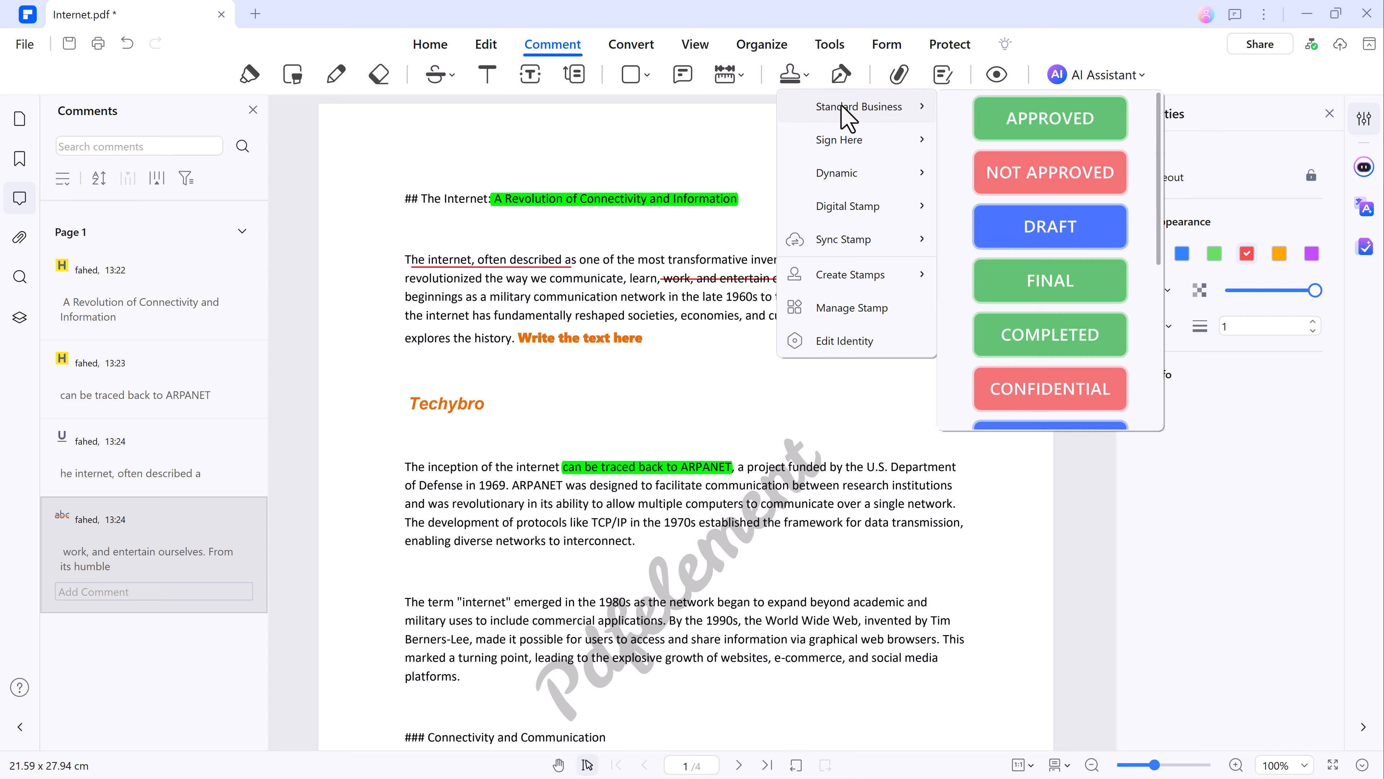
pyautogui.moveTo(847, 145)
pyautogui.moveTo(921, 134)
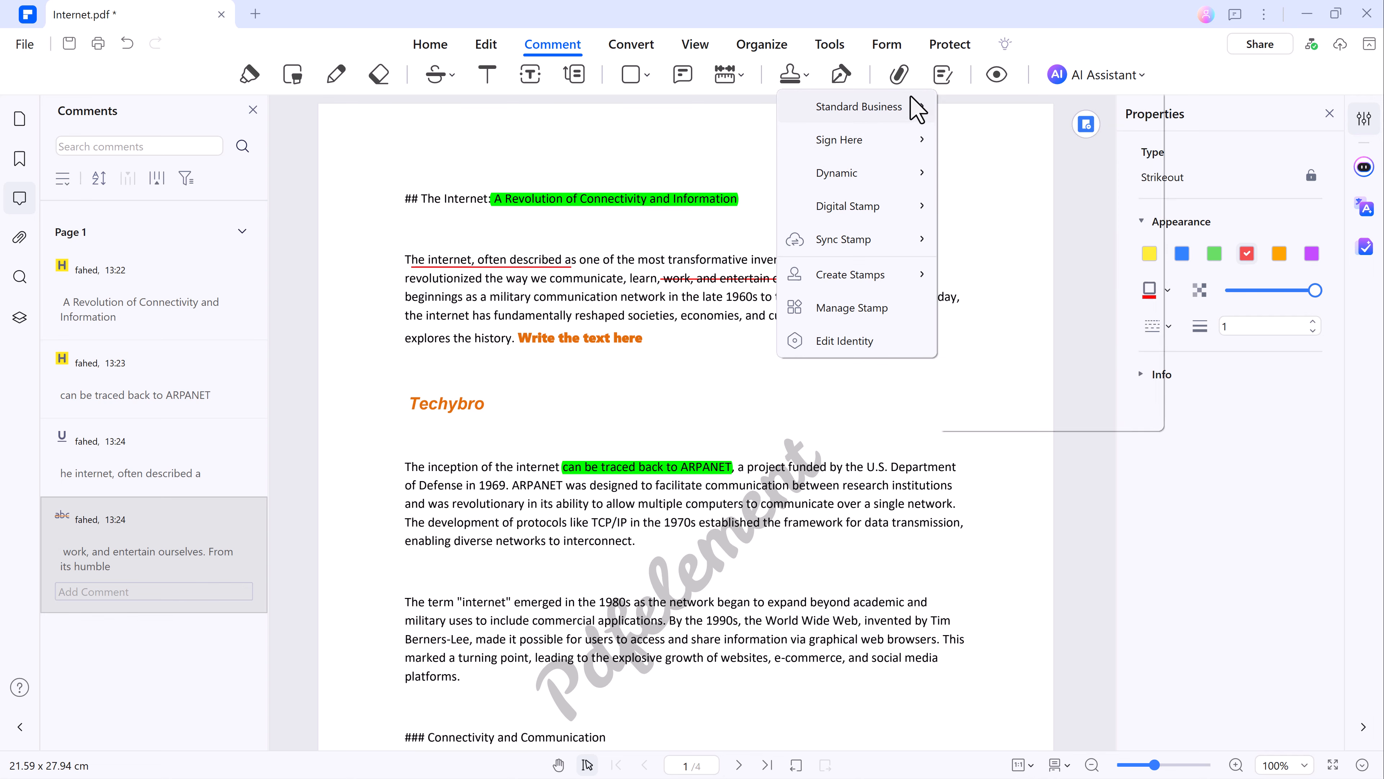
pyautogui.moveTo(926, 109)
pyautogui.click(1038, 136)
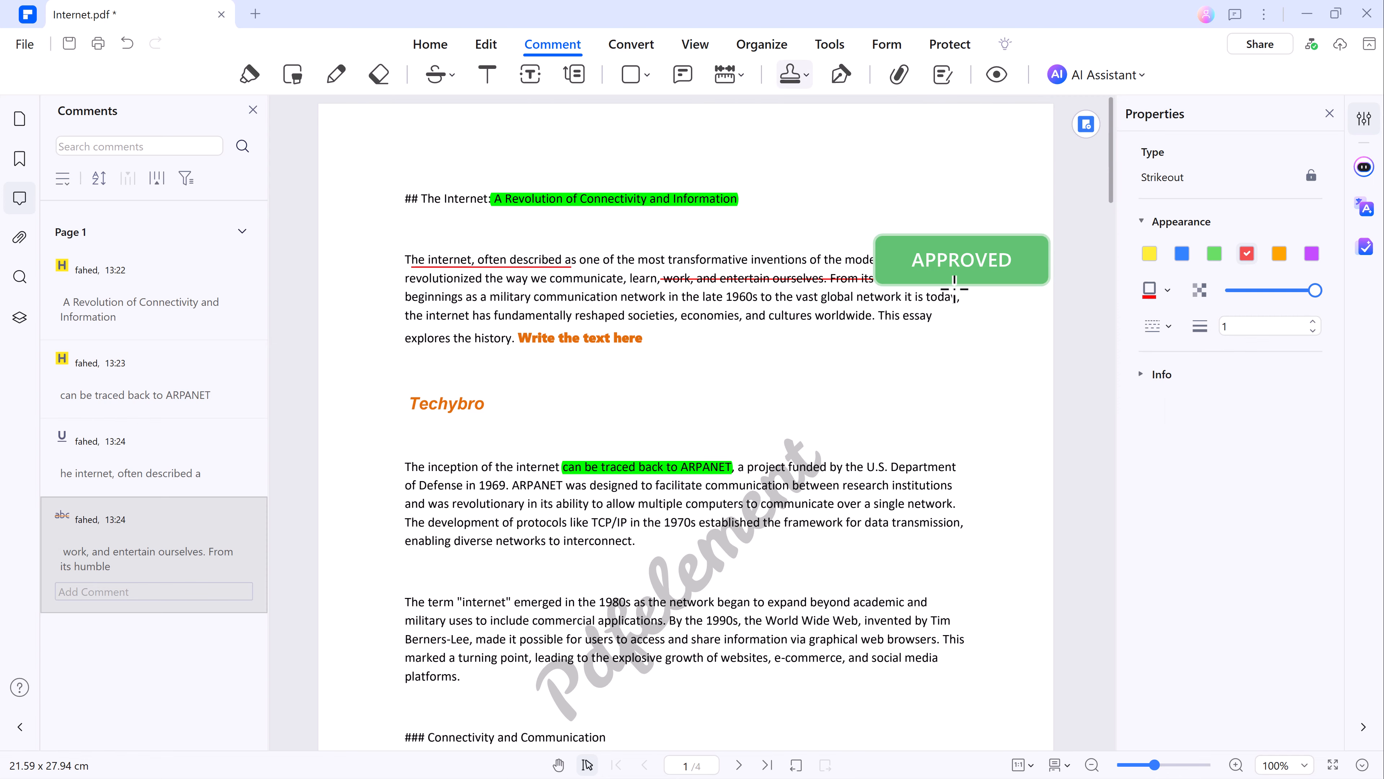
pyautogui.scroll(-12, 937, 315)
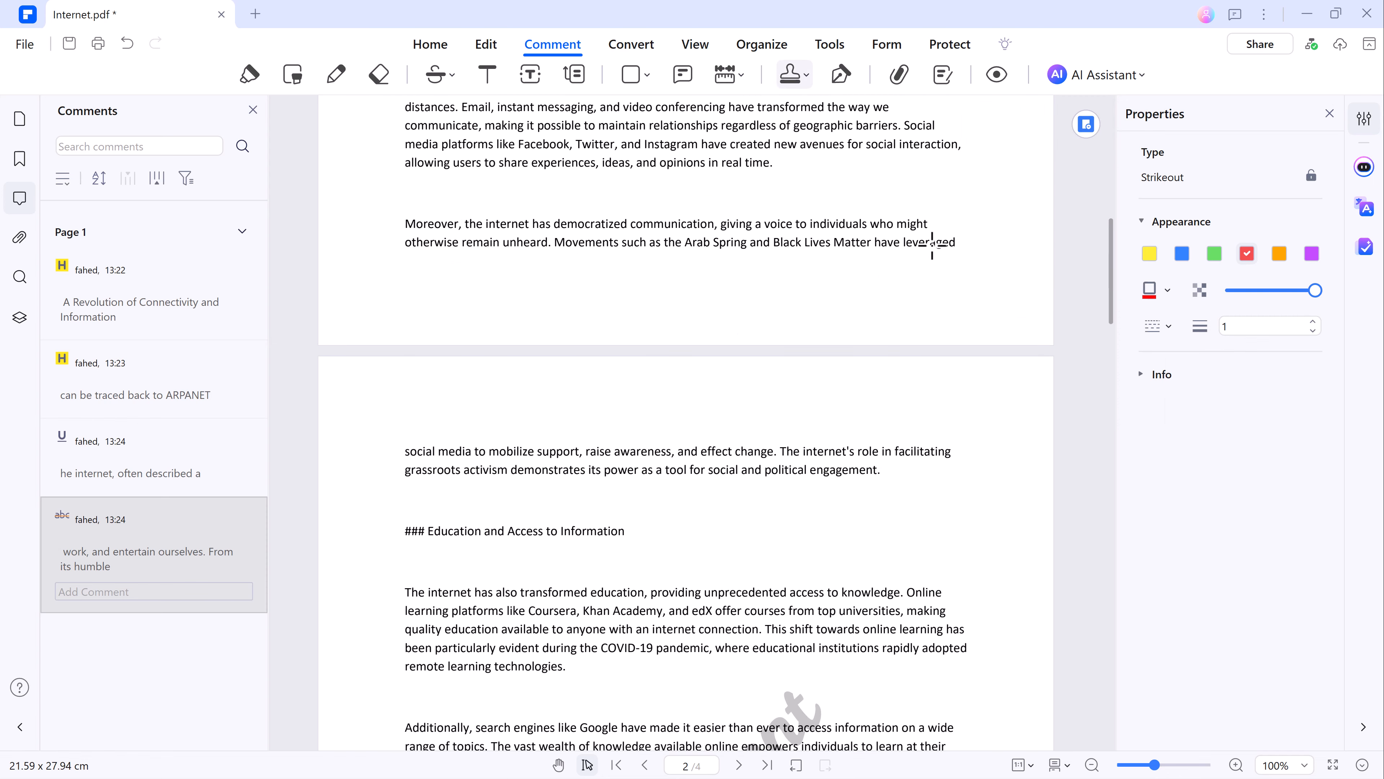
pyautogui.click(925, 236)
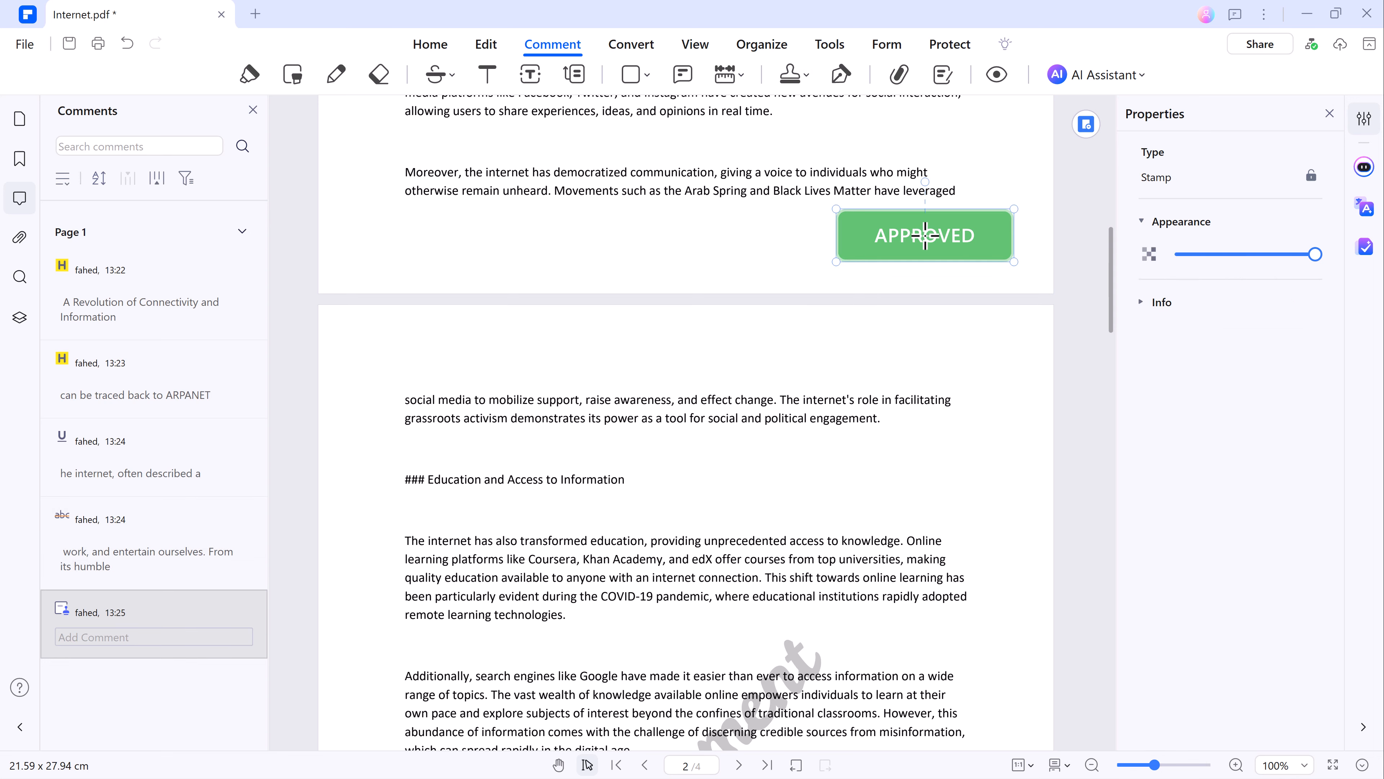
pyautogui.moveTo(837, 207)
pyautogui.mouseDown()
pyautogui.moveTo(899, 240)
pyautogui.moveTo(839, 221)
pyautogui.mouseUp()
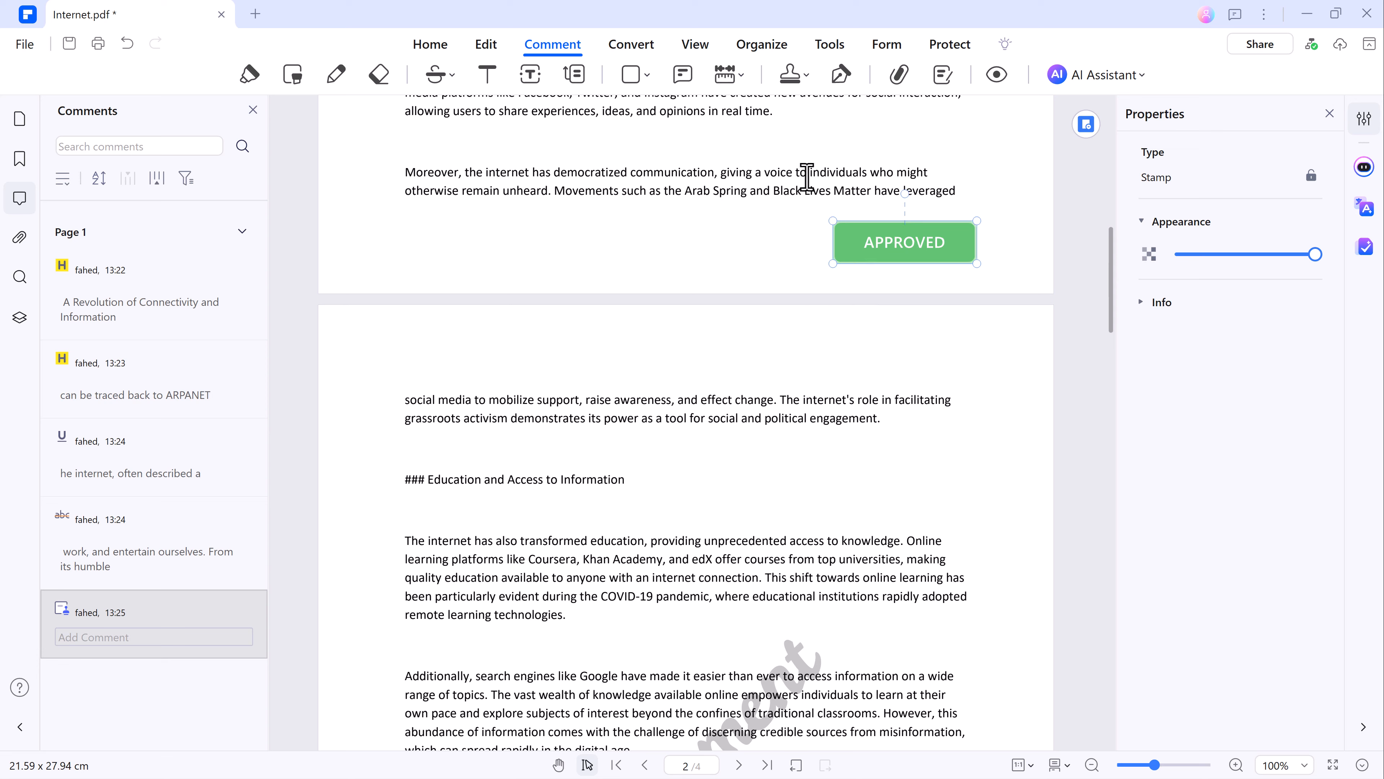
# Save the changes to Internet.pdf and convert it to Word (*.docx) as Internet.docx in the Desktop folder.
pyautogui.click(632, 45)
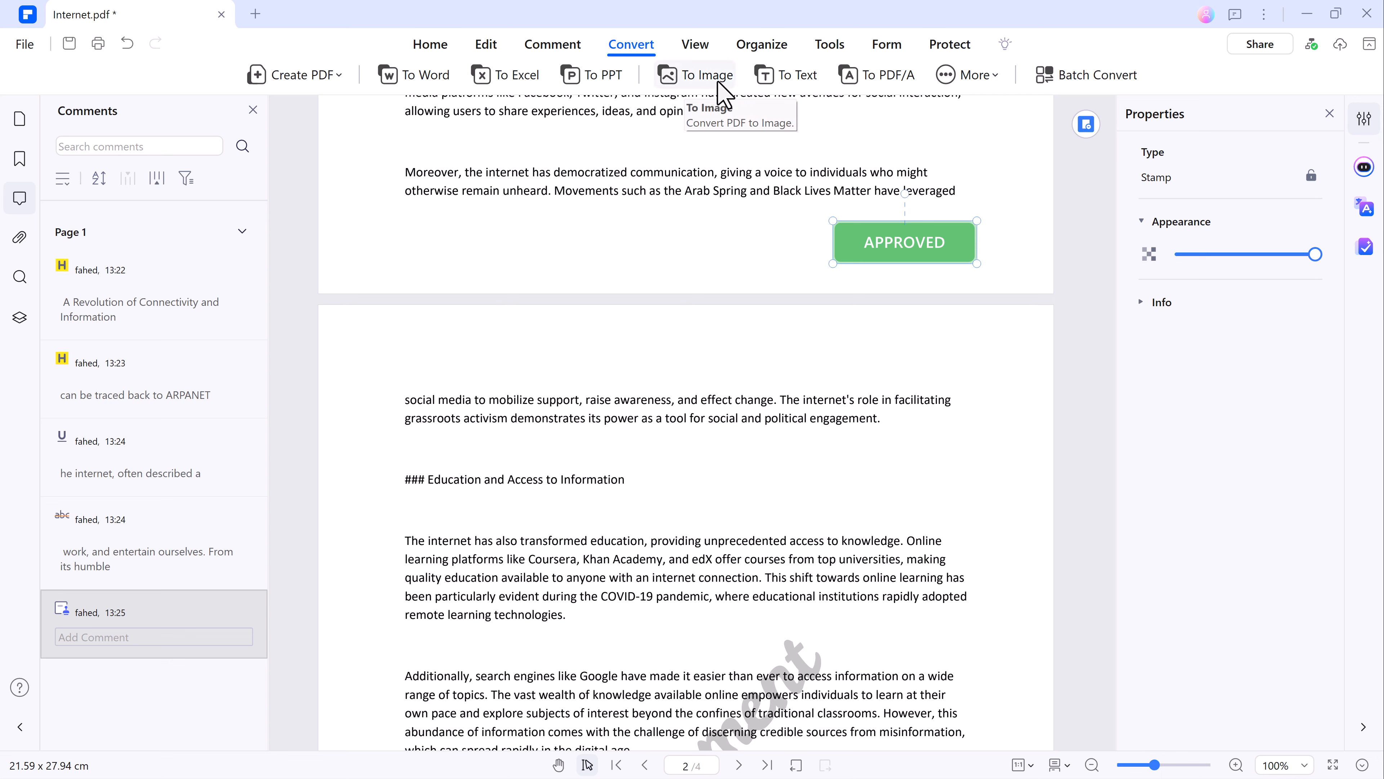
pyautogui.click(431, 87)
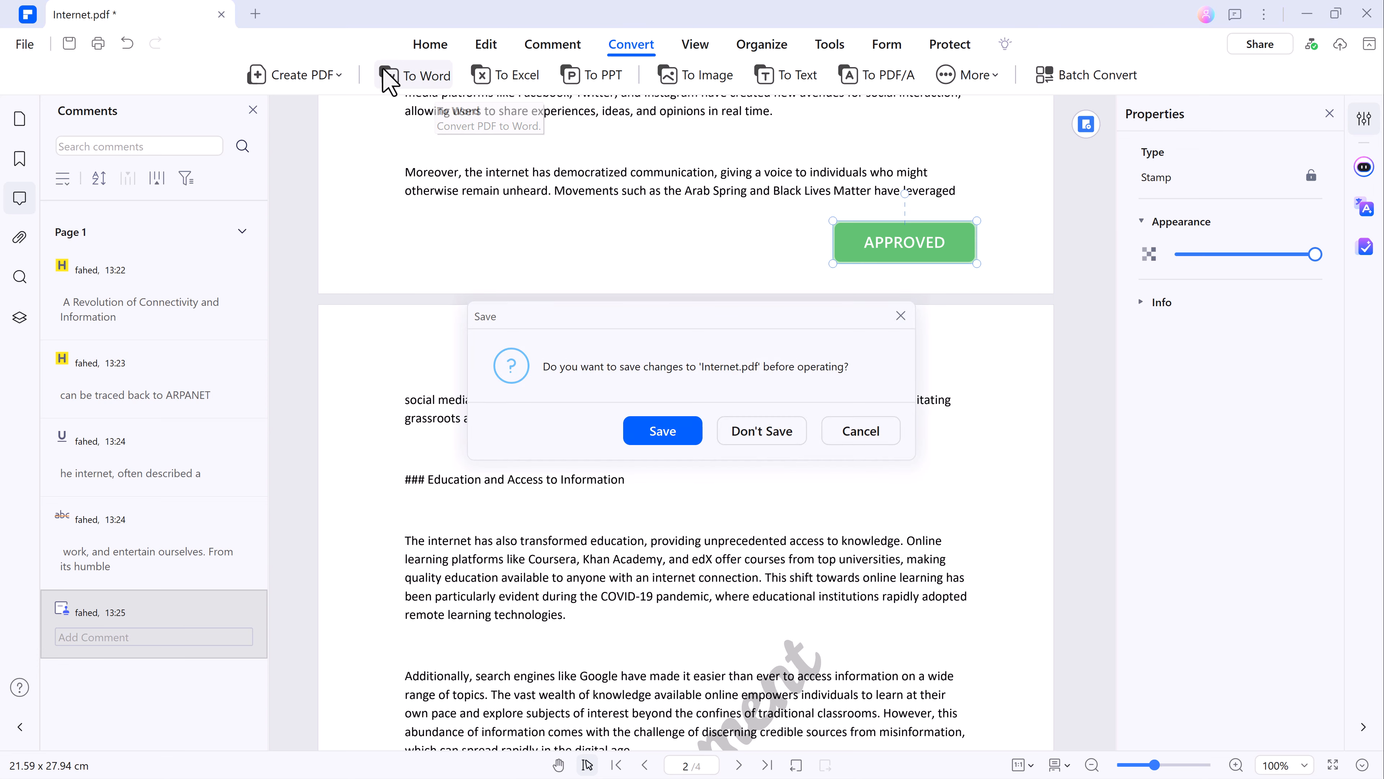
pyautogui.click(666, 430)
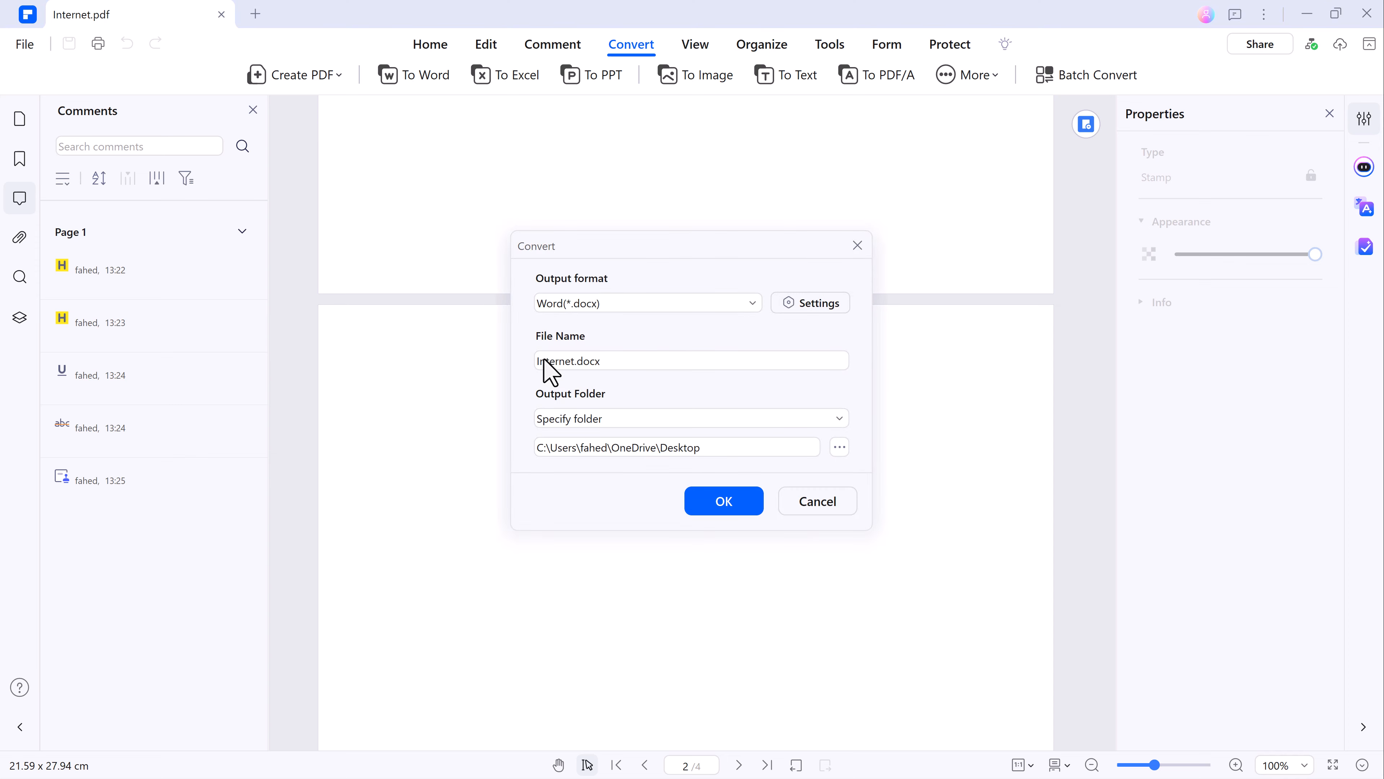
pyautogui.click(600, 303)
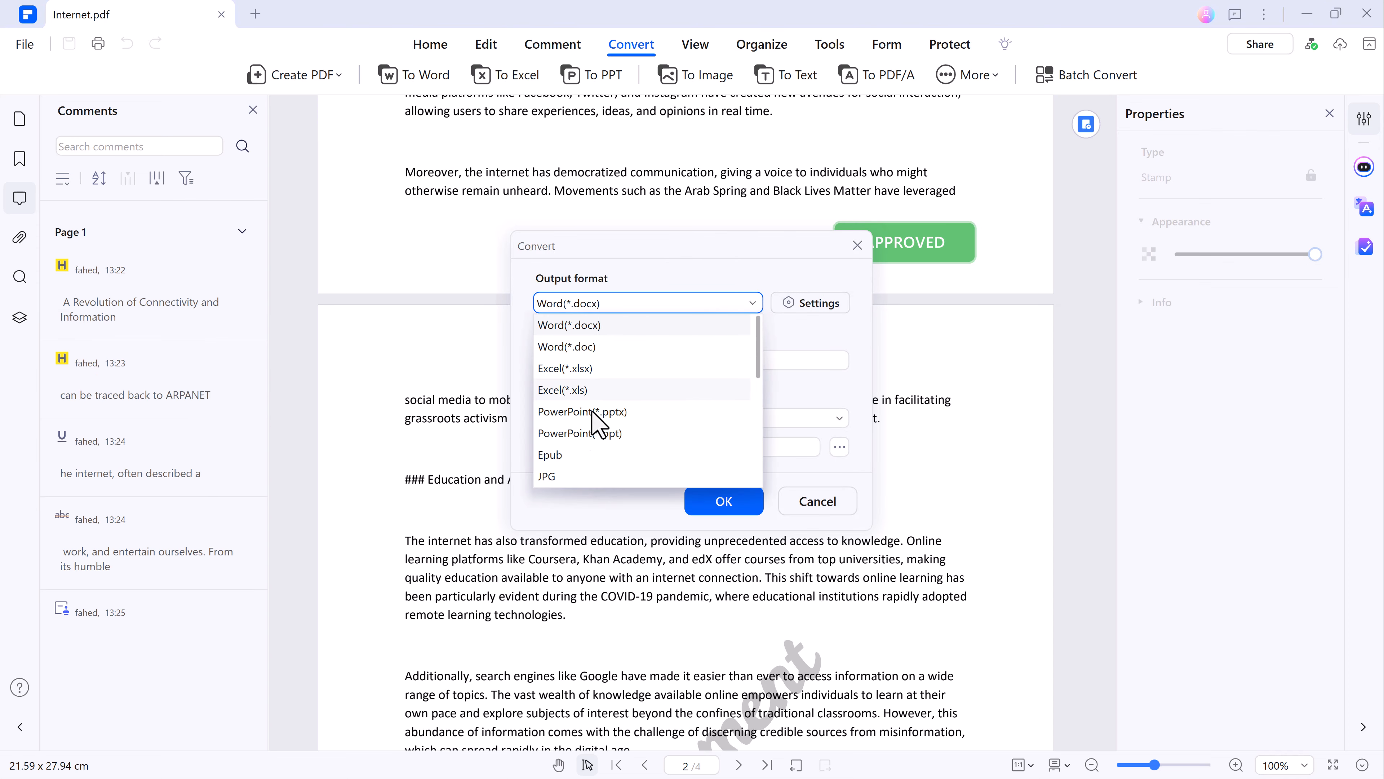
pyautogui.click(845, 330)
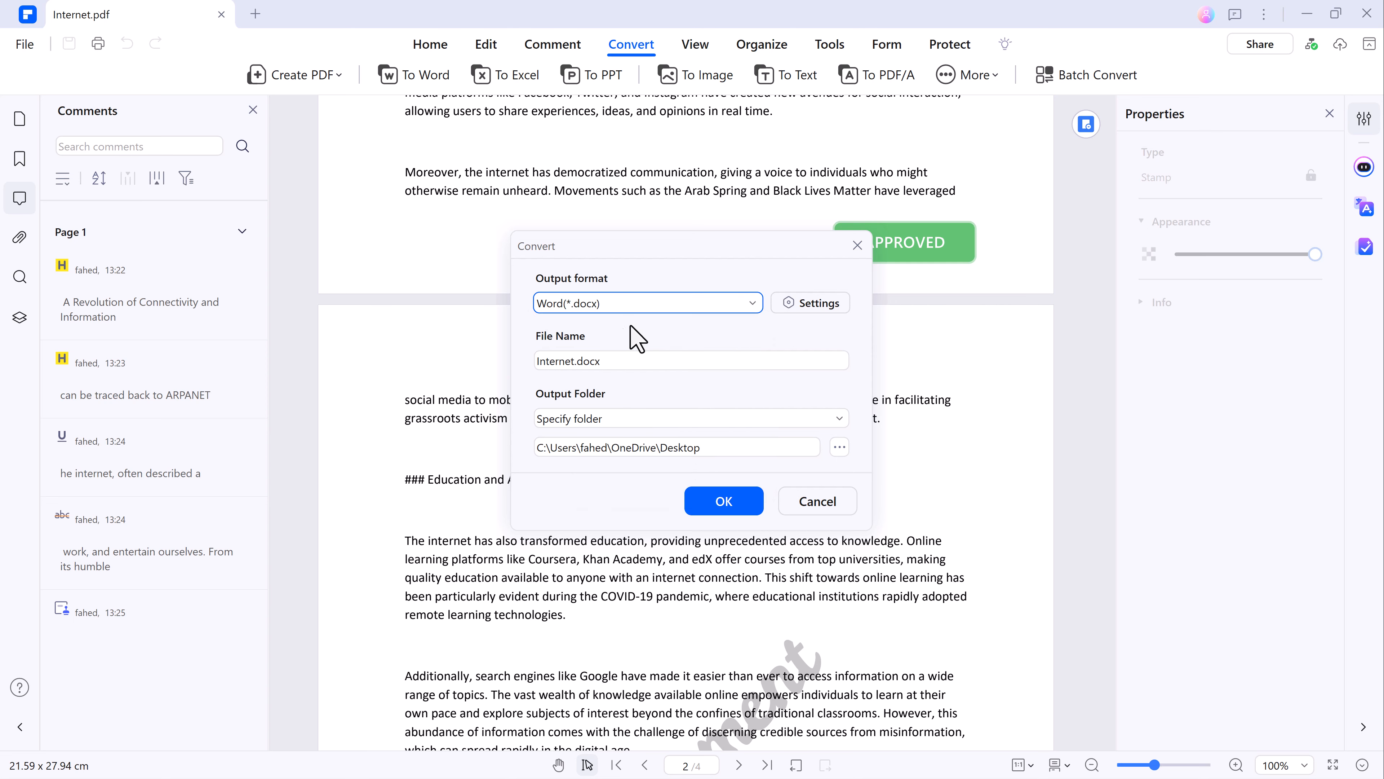
pyautogui.click(597, 357)
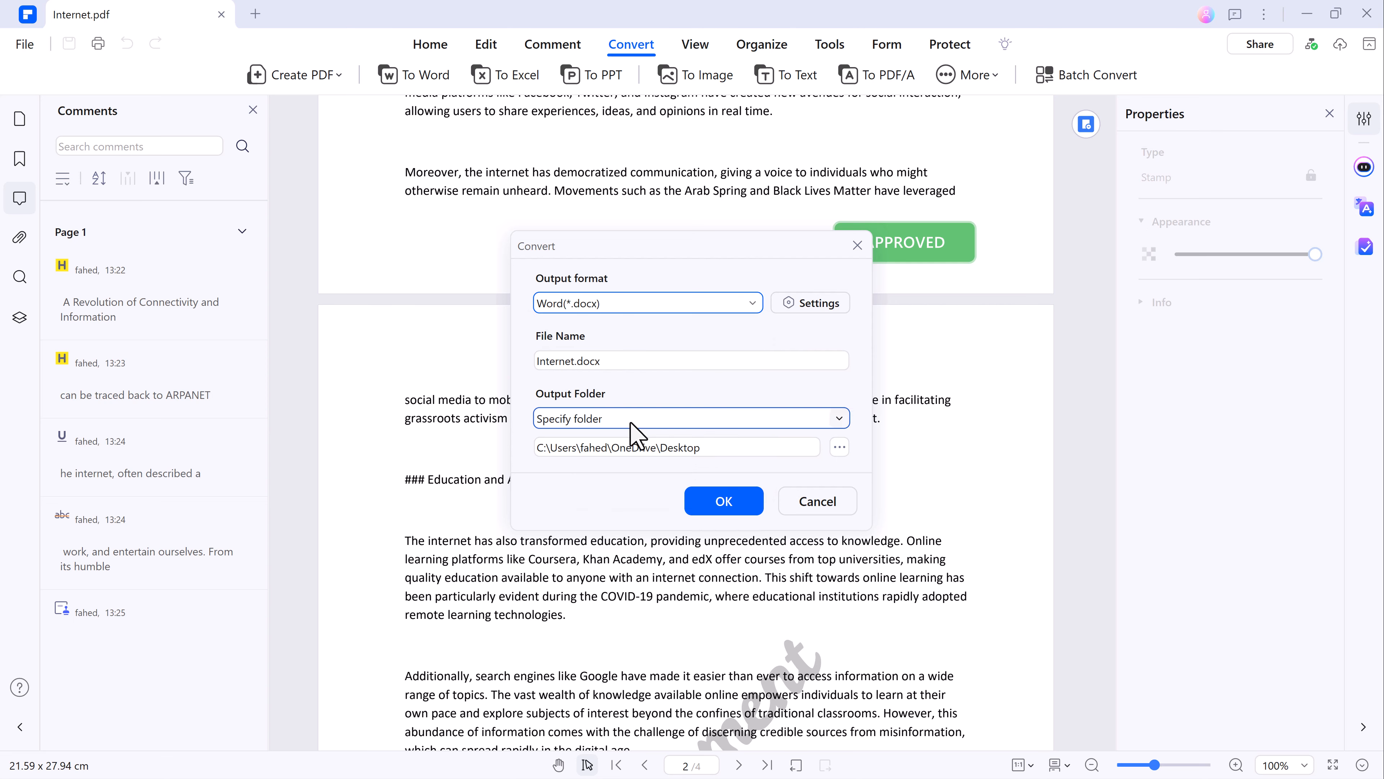
pyautogui.click(720, 501)
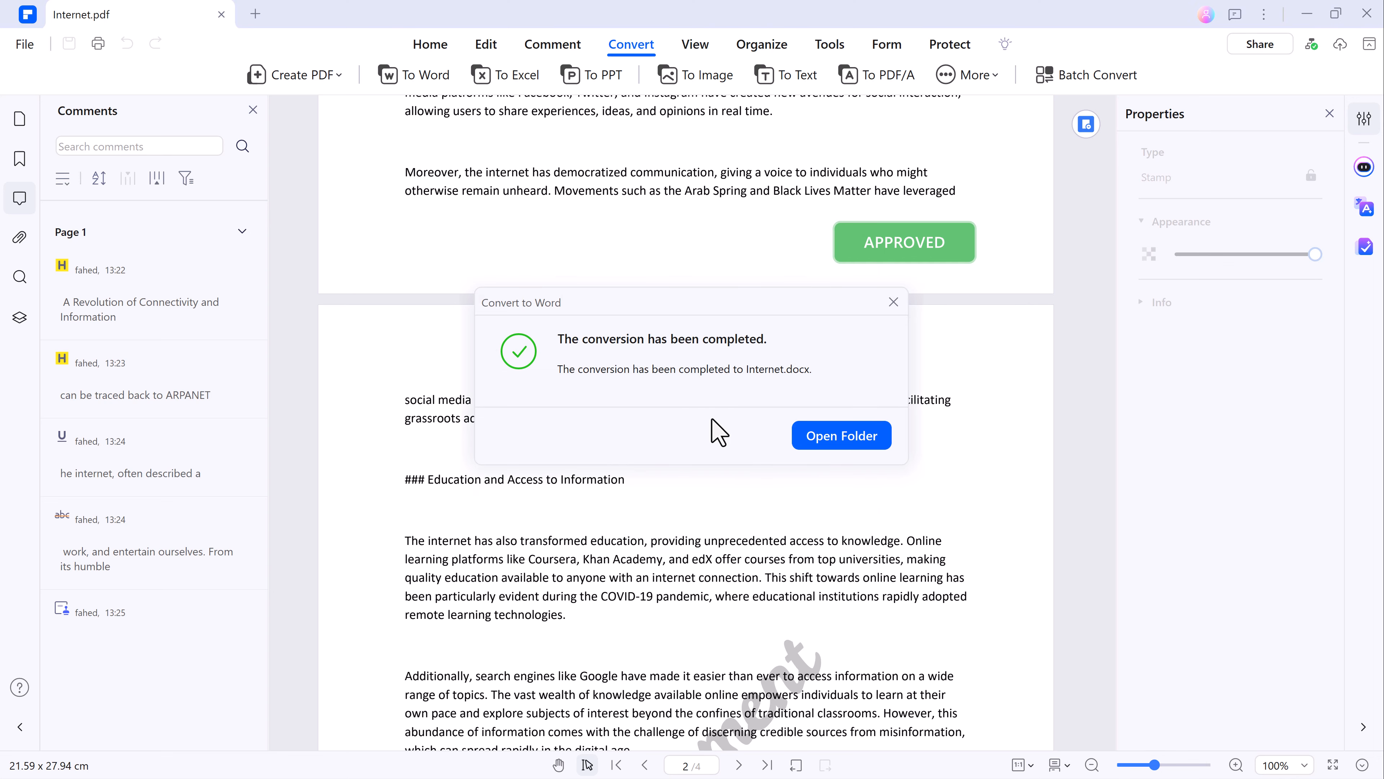
# Close the conversion notice and try the Two Page View and 3D Read Mode layouts, ending with Single Page View.
pyautogui.click(894, 301)
pyautogui.click(698, 47)
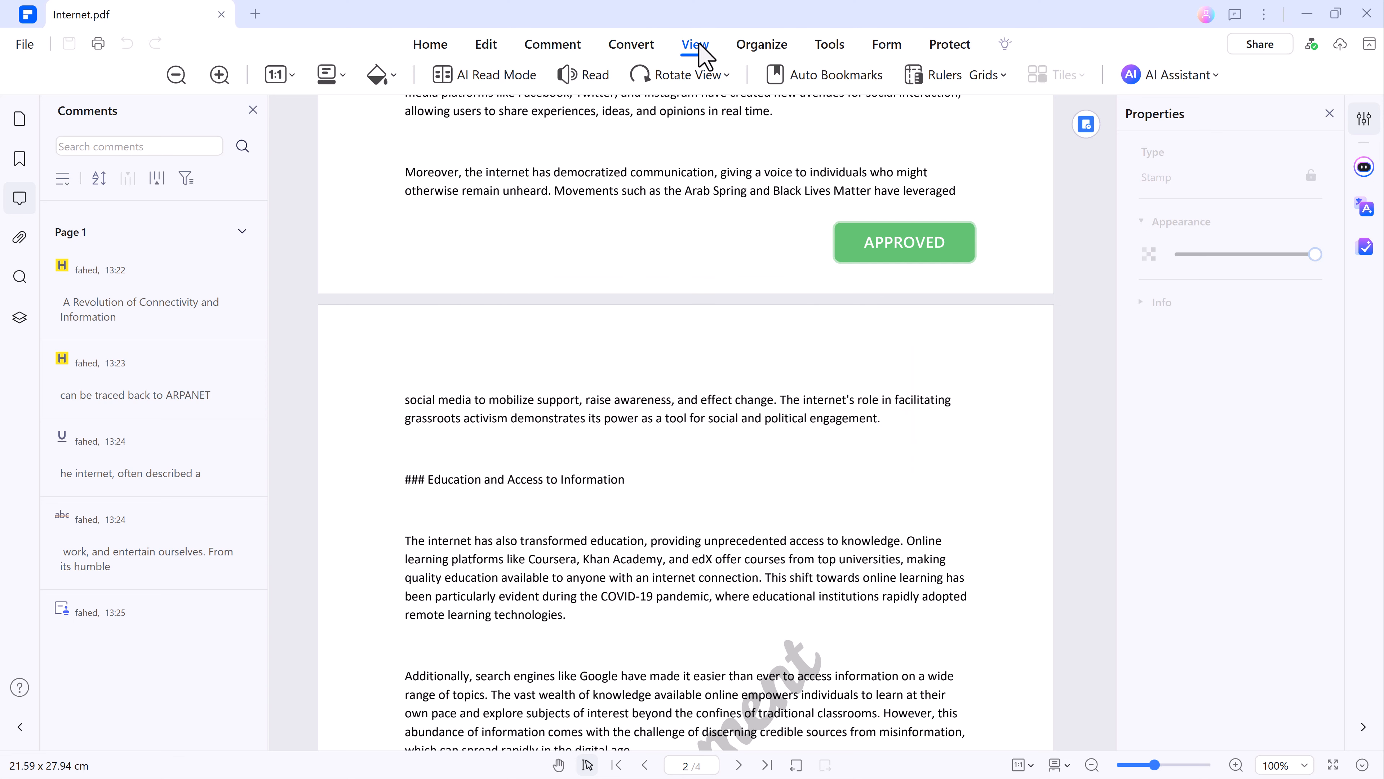
pyautogui.click(335, 76)
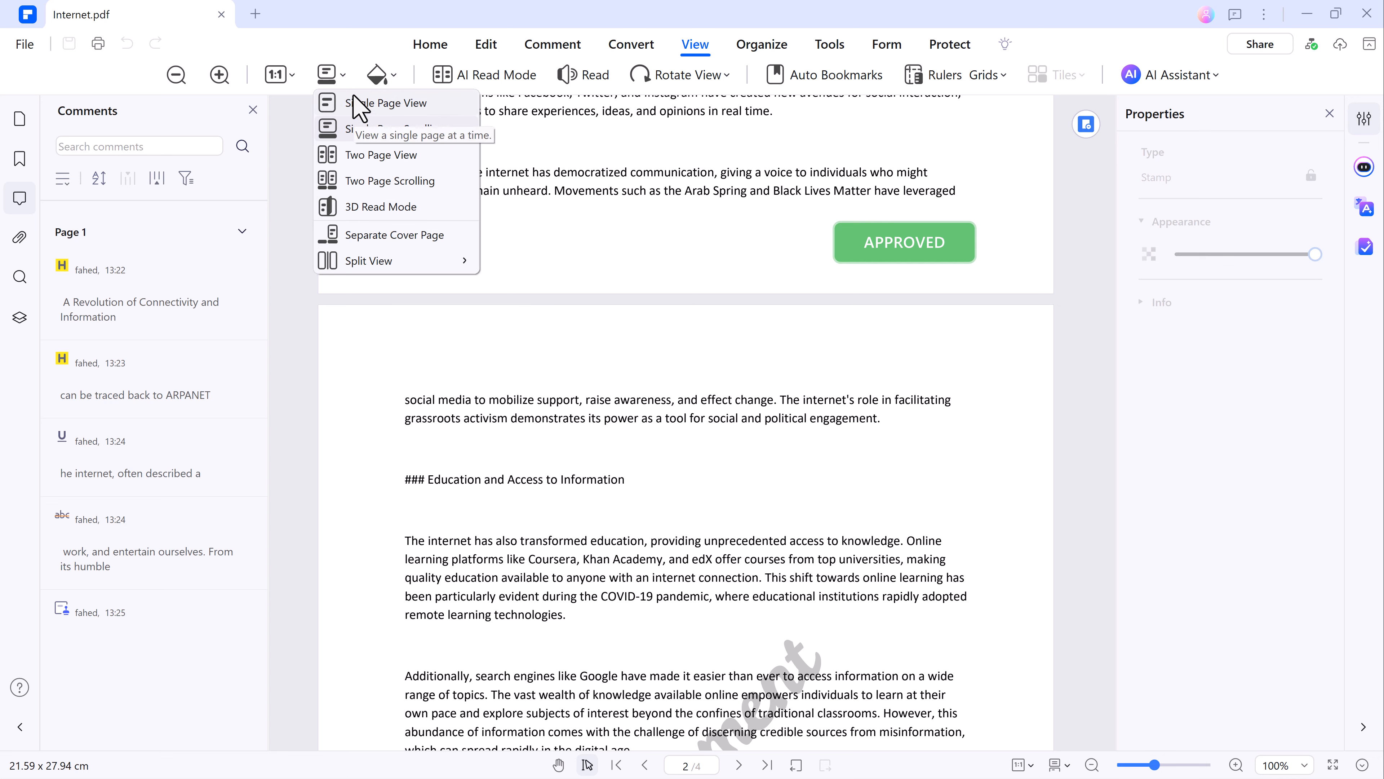
pyautogui.click(361, 156)
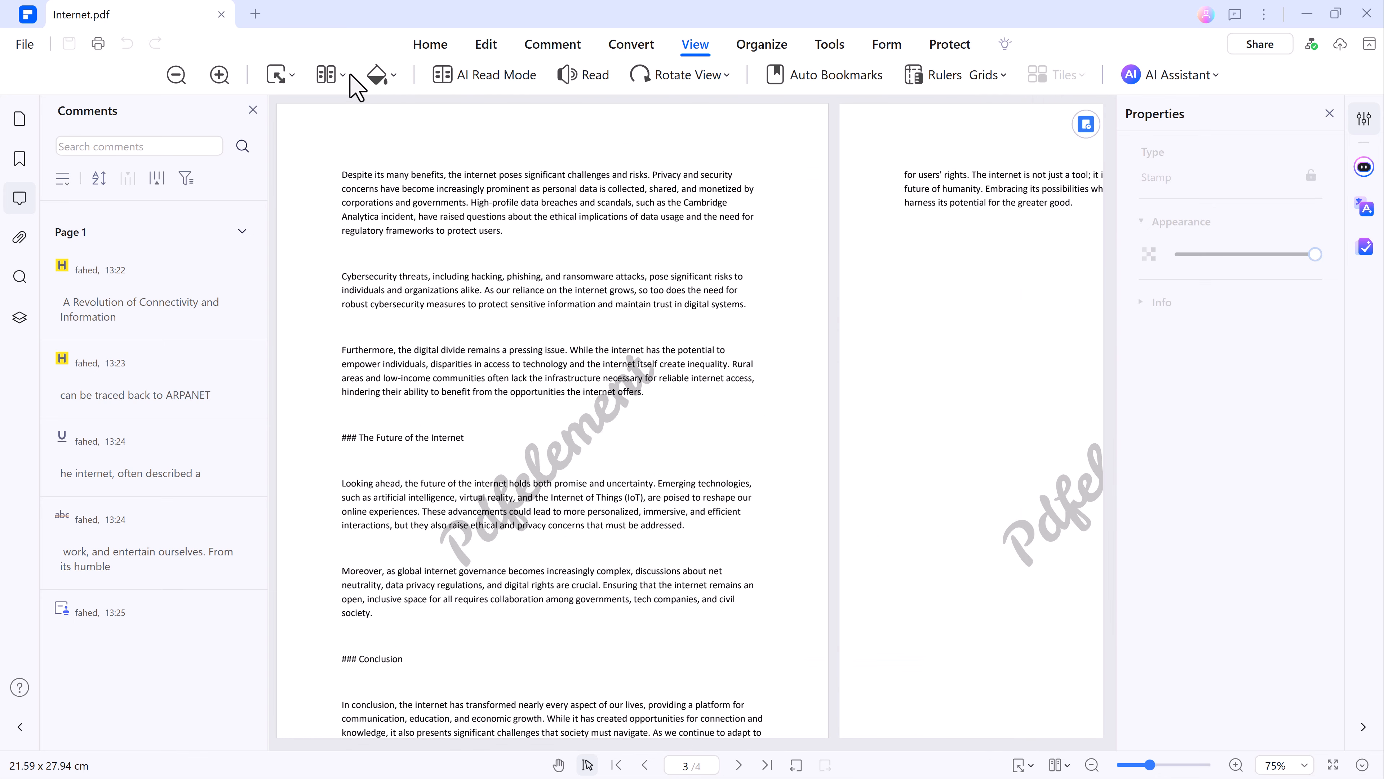
pyautogui.click(343, 75)
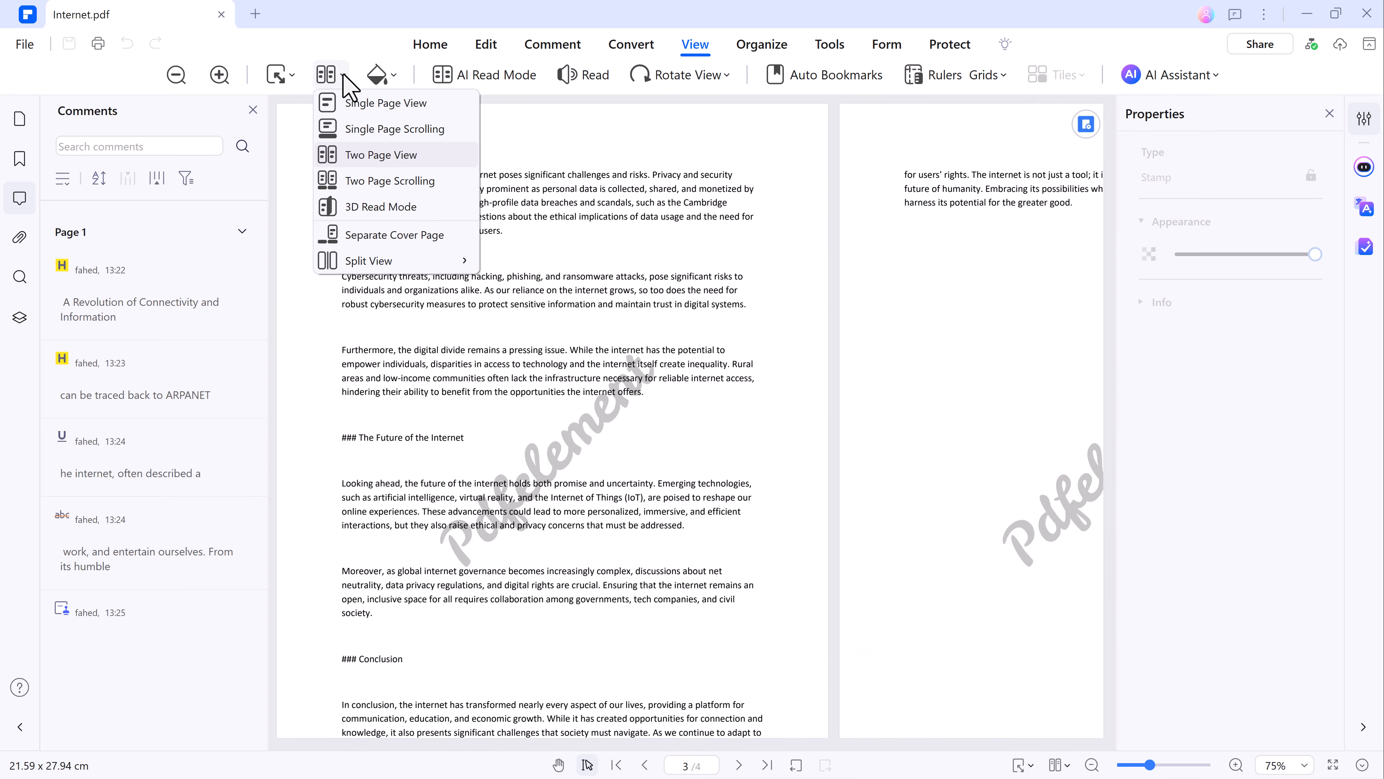
pyautogui.click(357, 202)
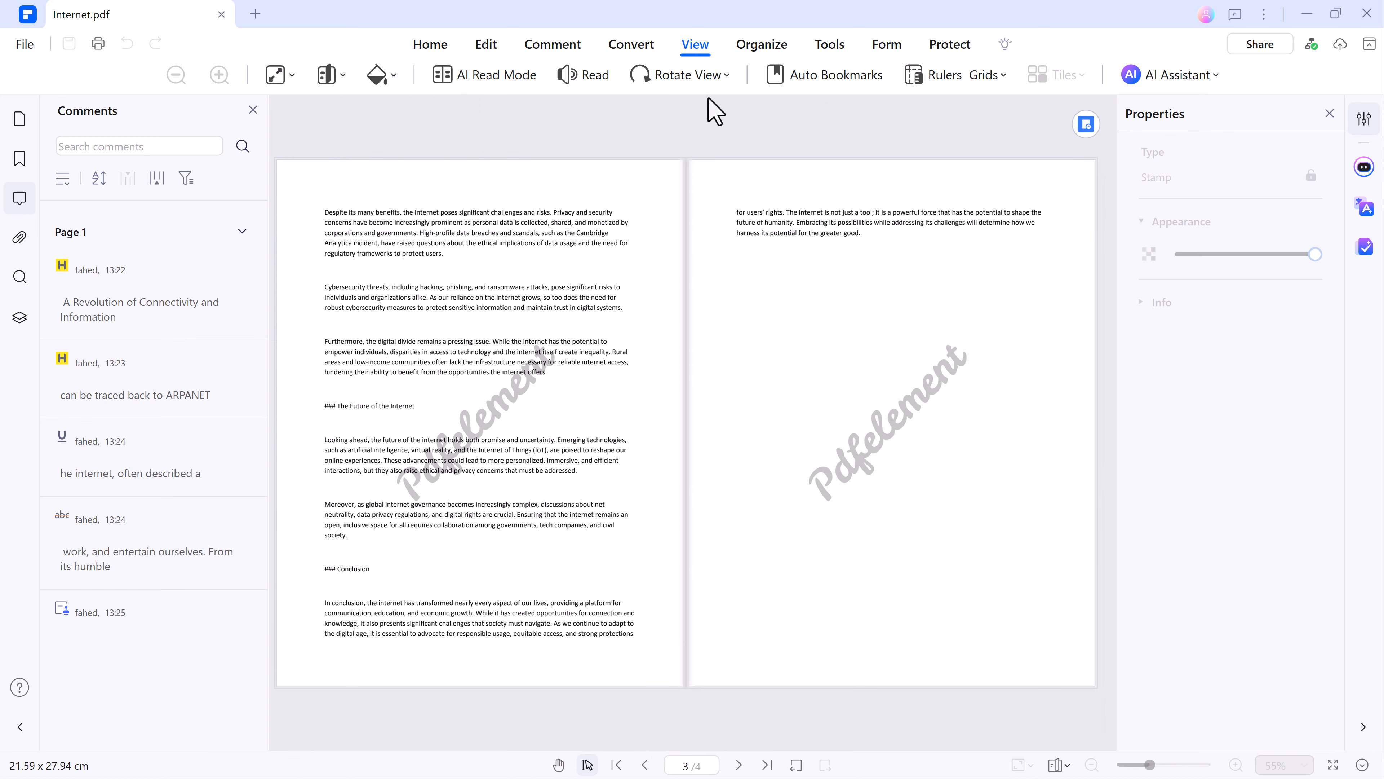
pyautogui.click(342, 75)
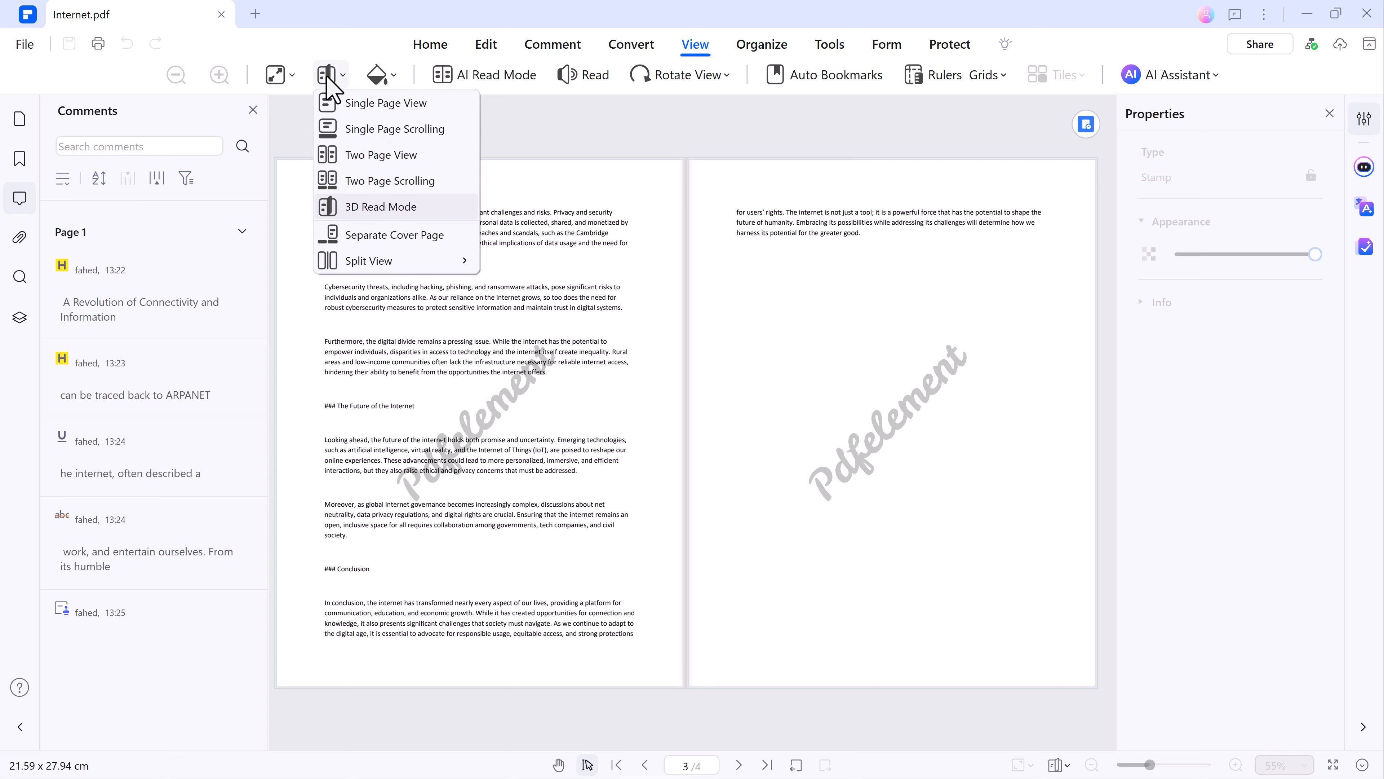
pyautogui.click(354, 102)
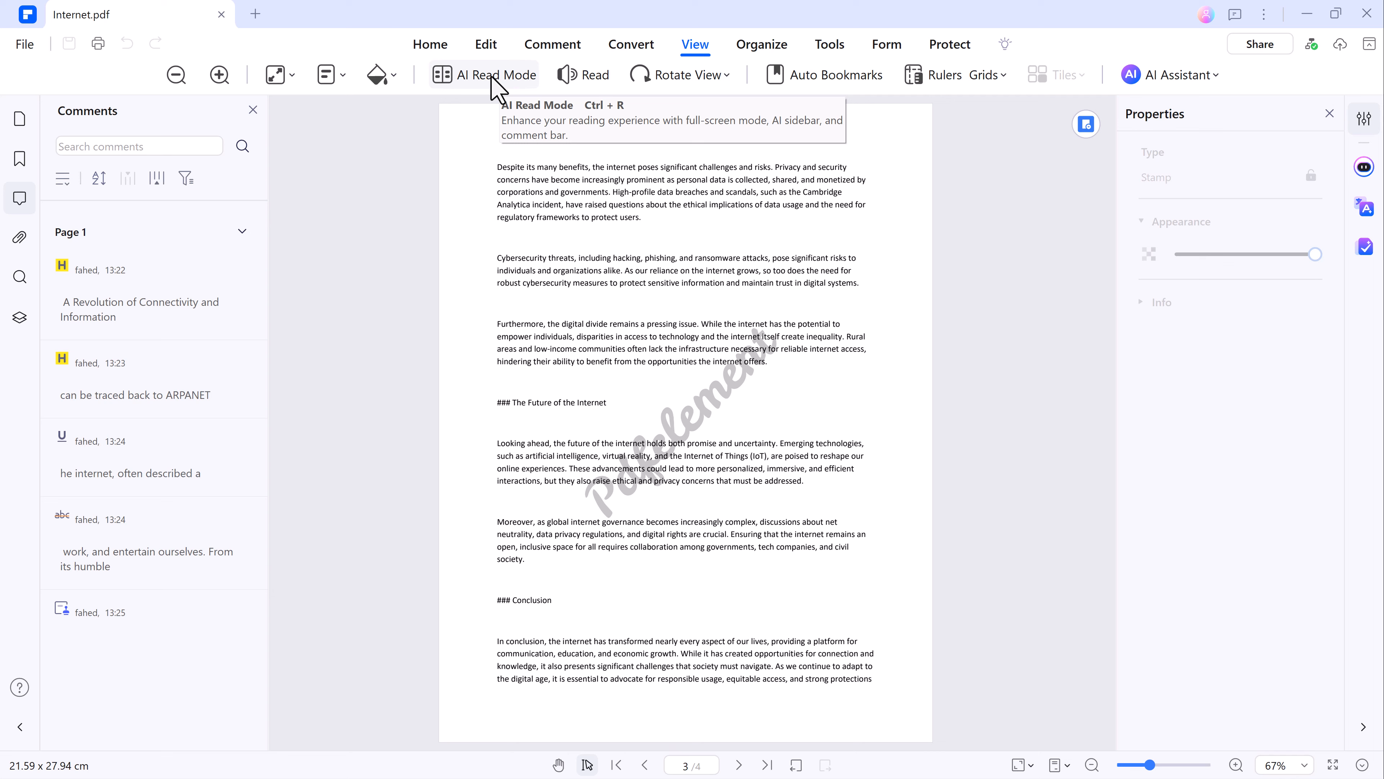
# Have the current page read aloud, set the reading speed to 1x, and stop the reading.
pyautogui.click(582, 76)
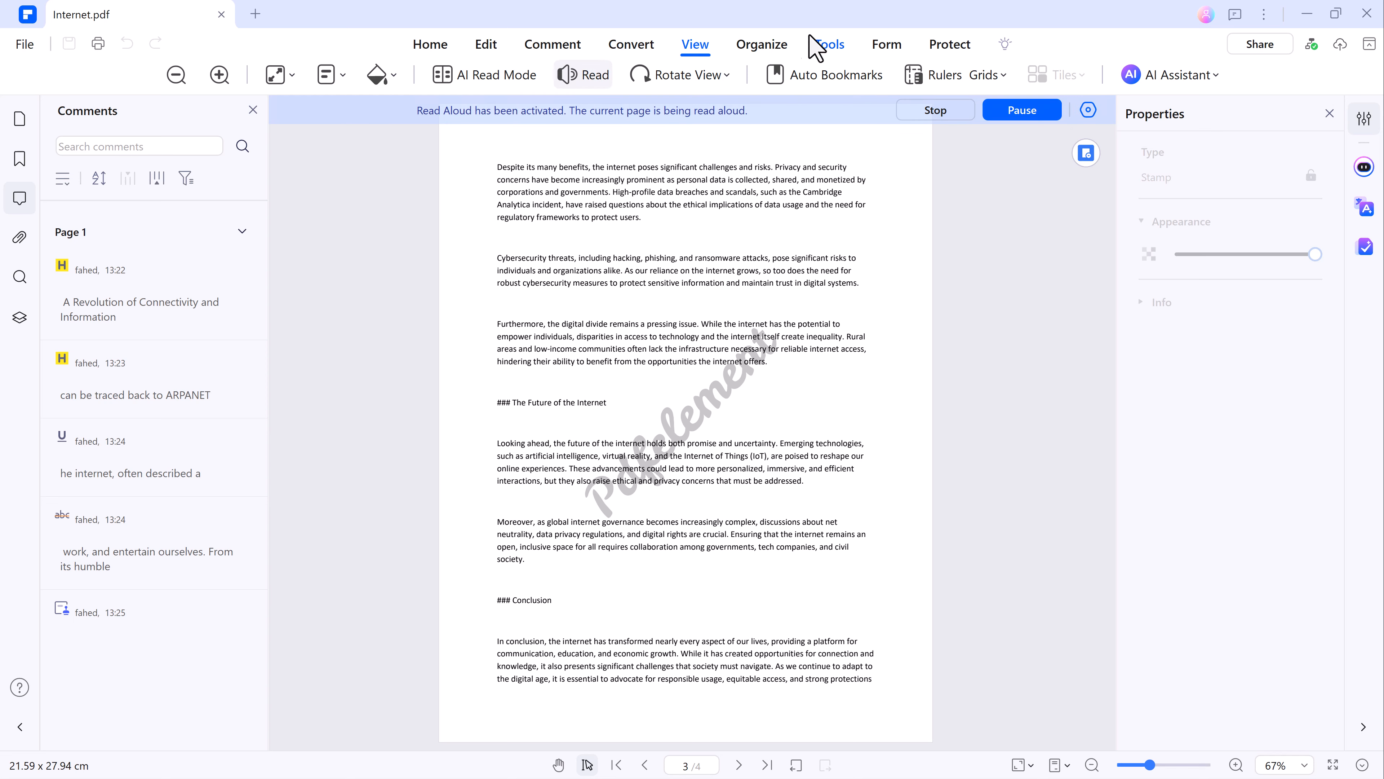
pyautogui.click(1089, 110)
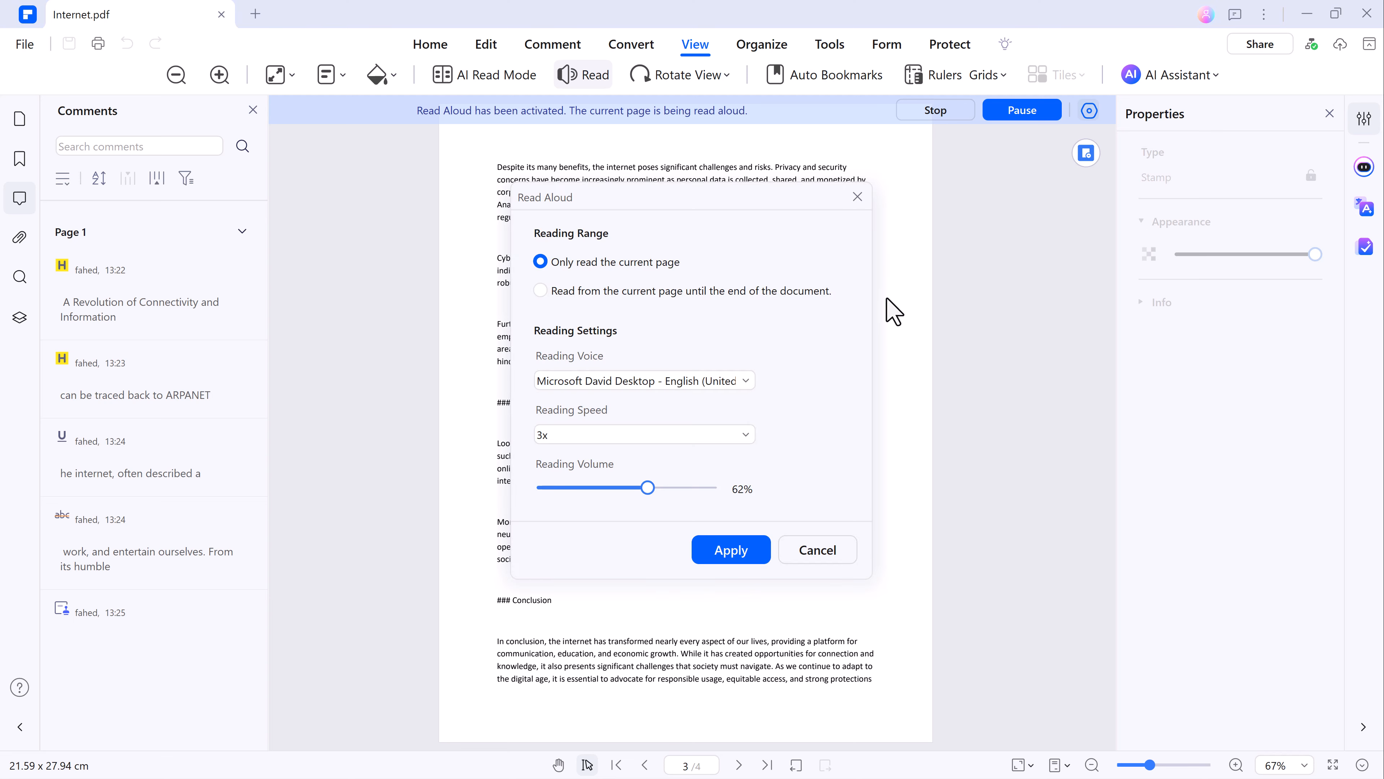
pyautogui.click(678, 435)
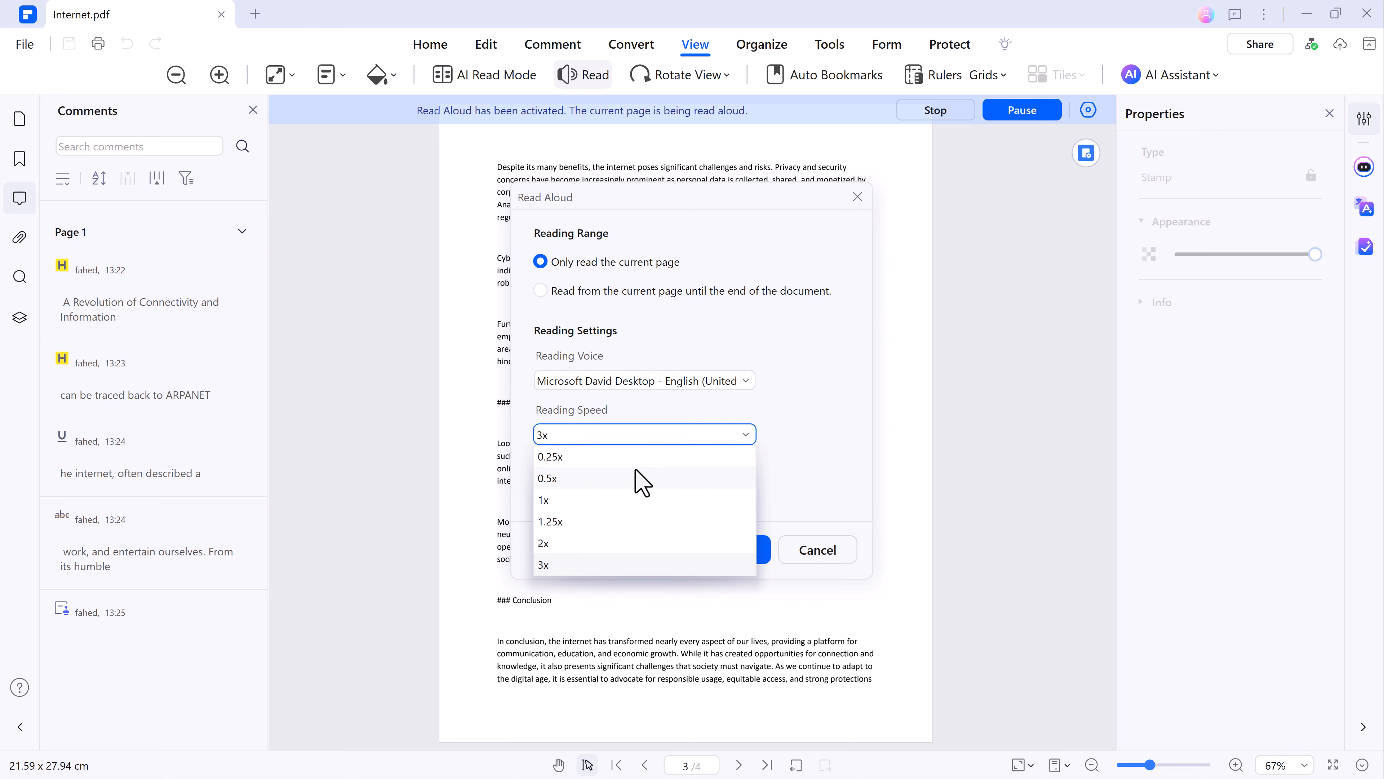
pyautogui.click(589, 502)
pyautogui.click(729, 553)
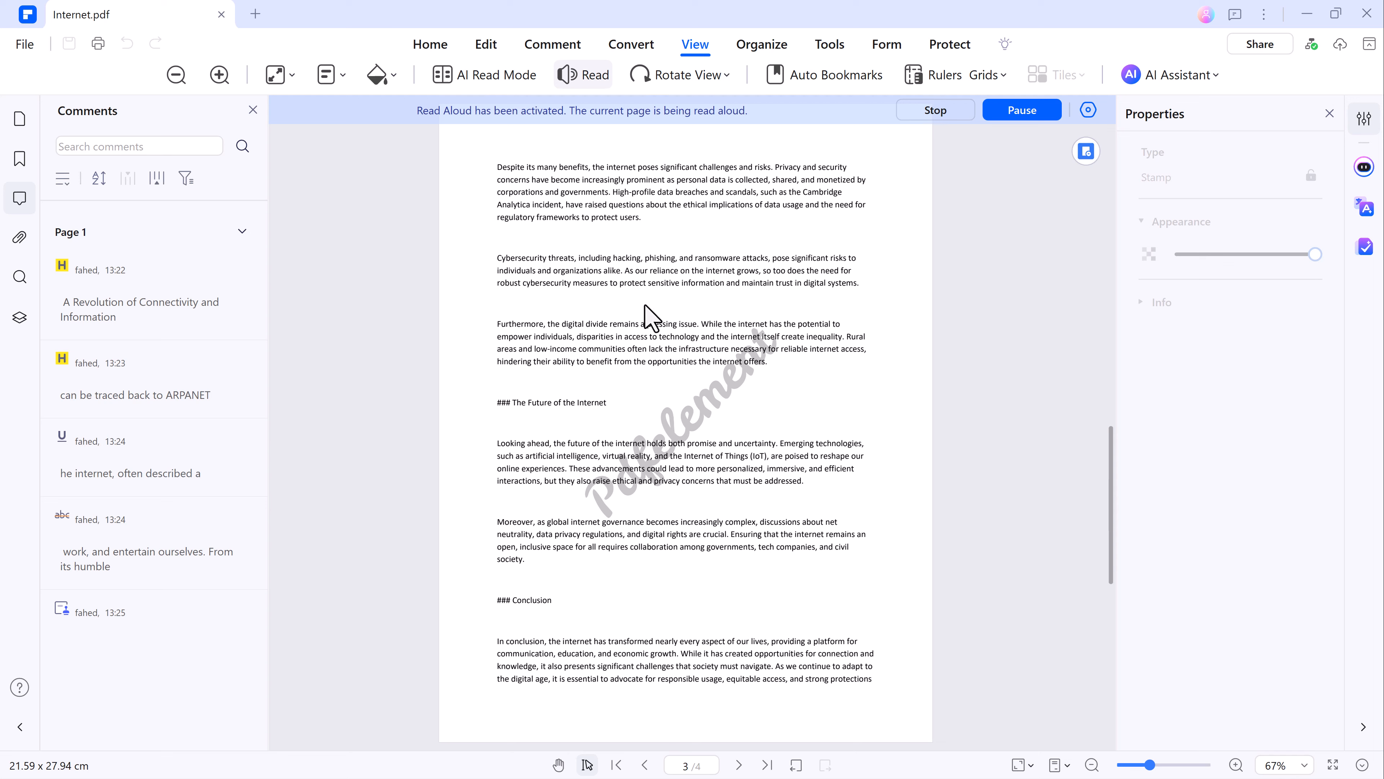
pyautogui.click(930, 114)
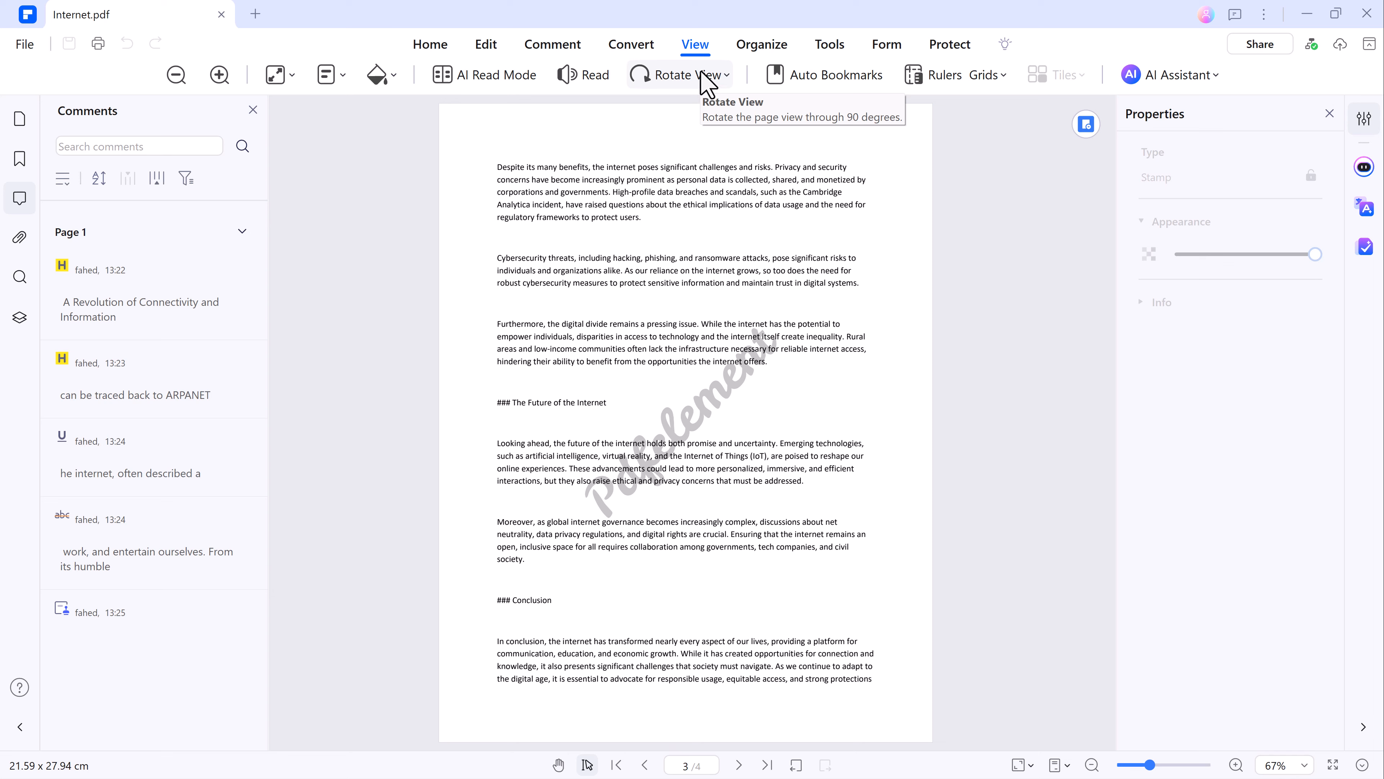
# Apply a crop with all four margins at 0 cm to page 1 only.
pyautogui.click(763, 46)
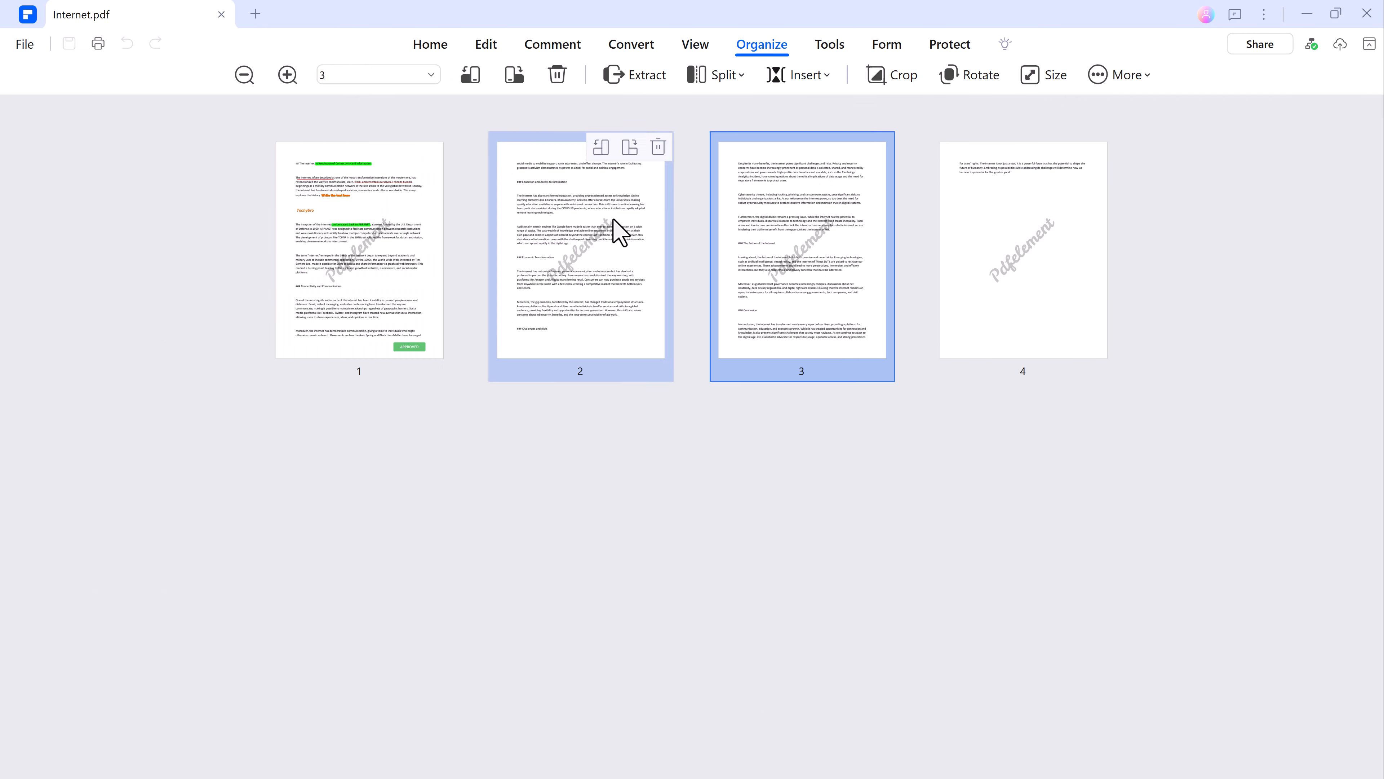
pyautogui.click(376, 268)
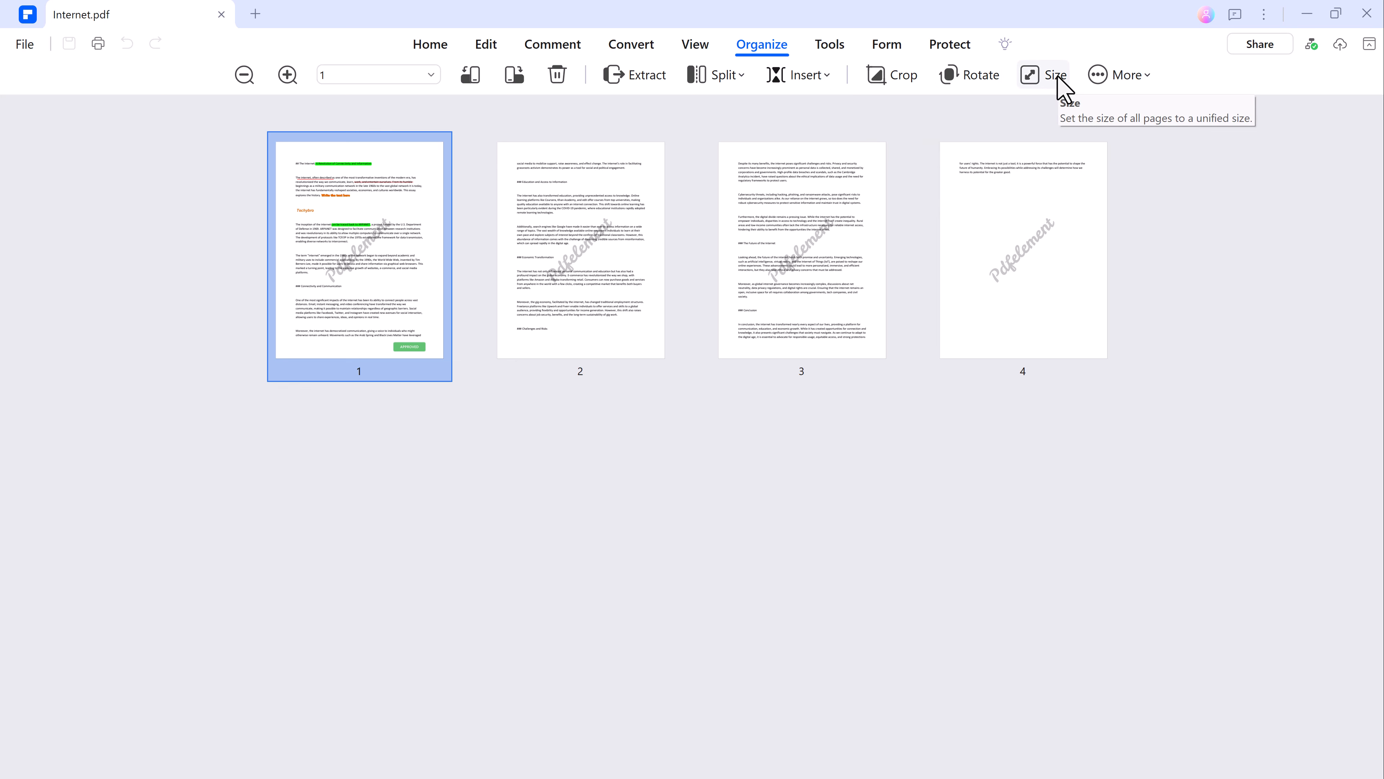
pyautogui.click(890, 78)
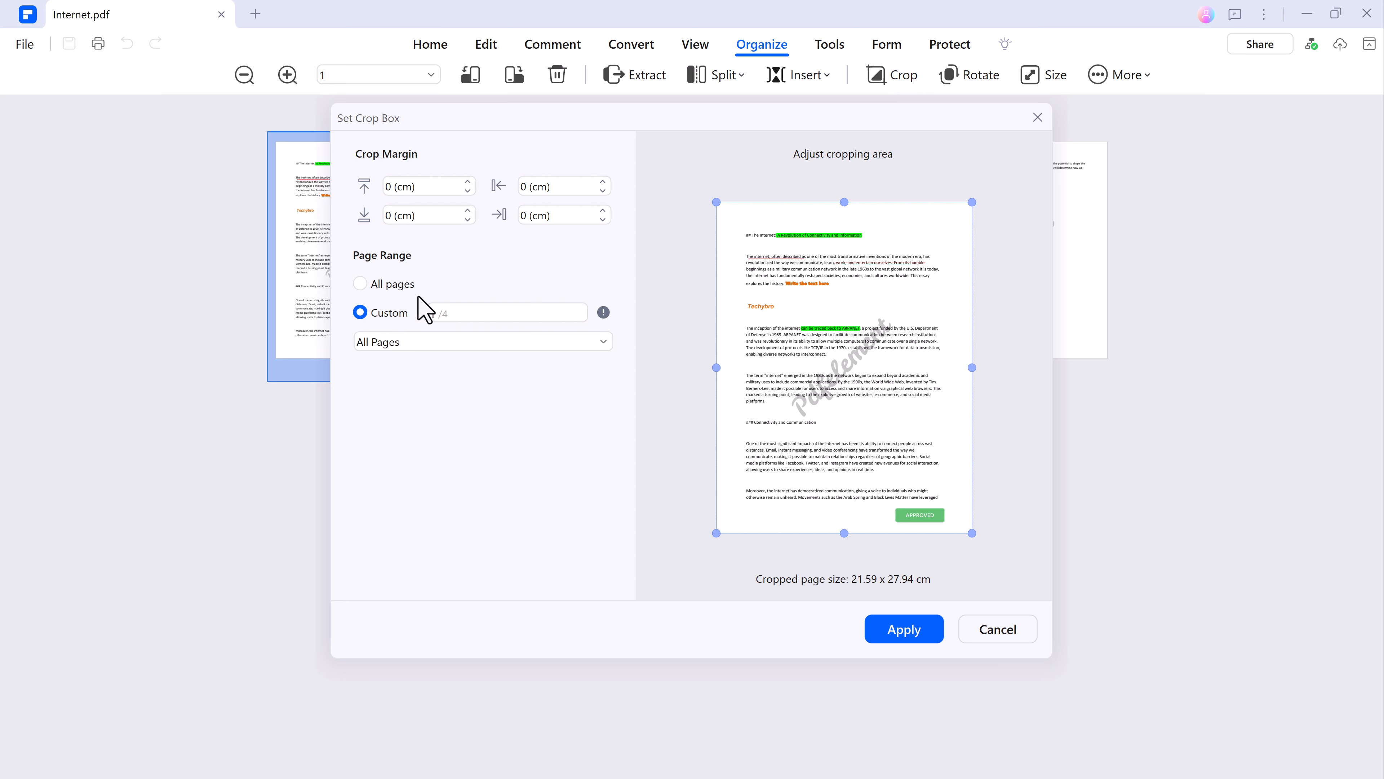
pyautogui.click(904, 630)
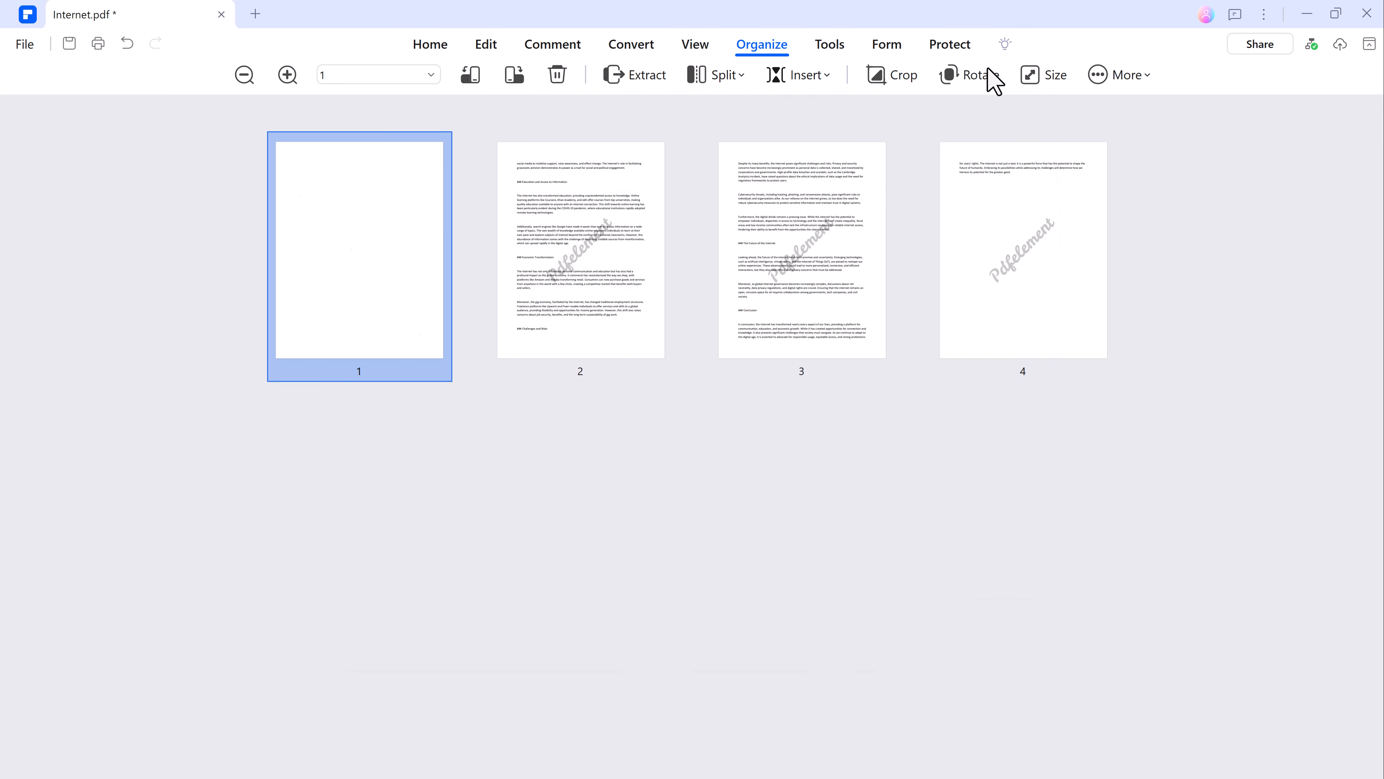
# Preview the three other rotation orientations for page 1 and cancel the rotation.
pyautogui.click(981, 77)
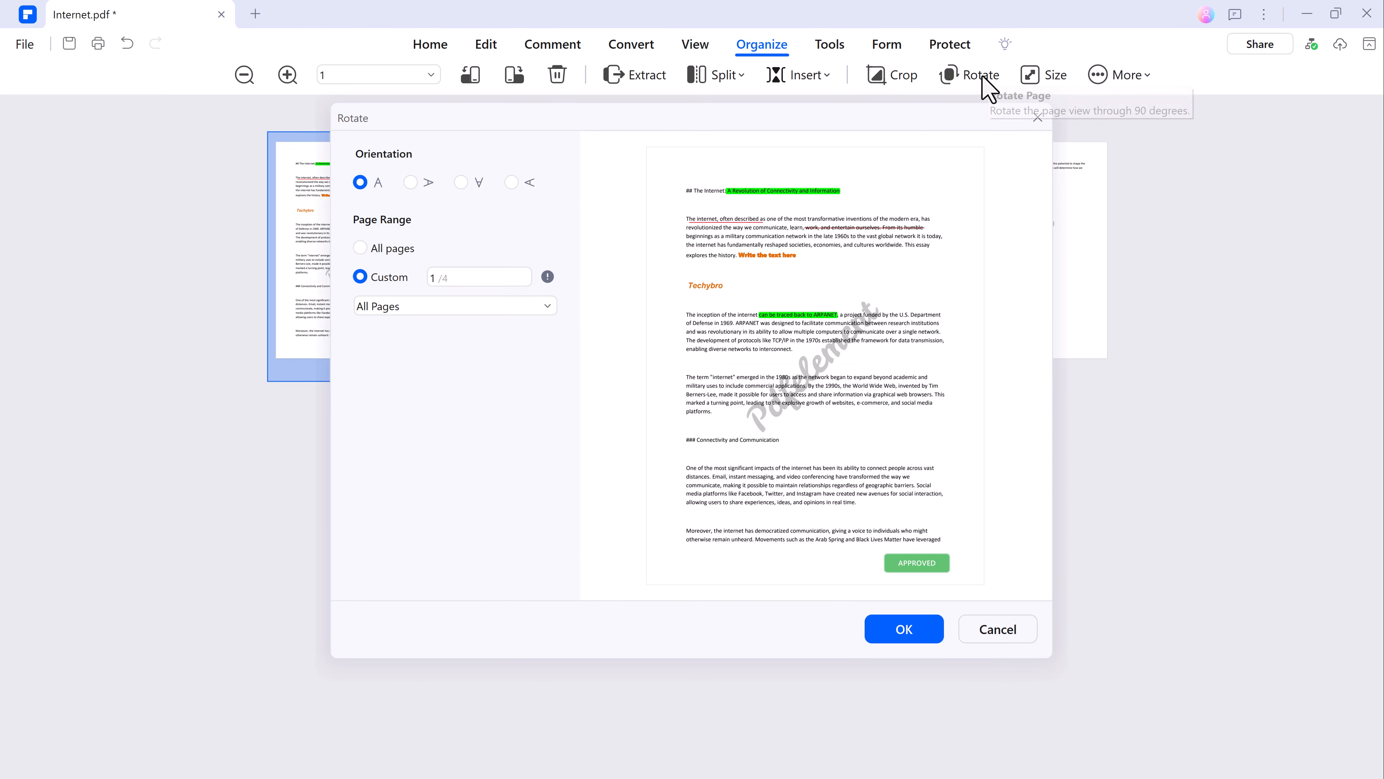
pyautogui.click(410, 183)
pyautogui.click(460, 182)
pyautogui.click(511, 182)
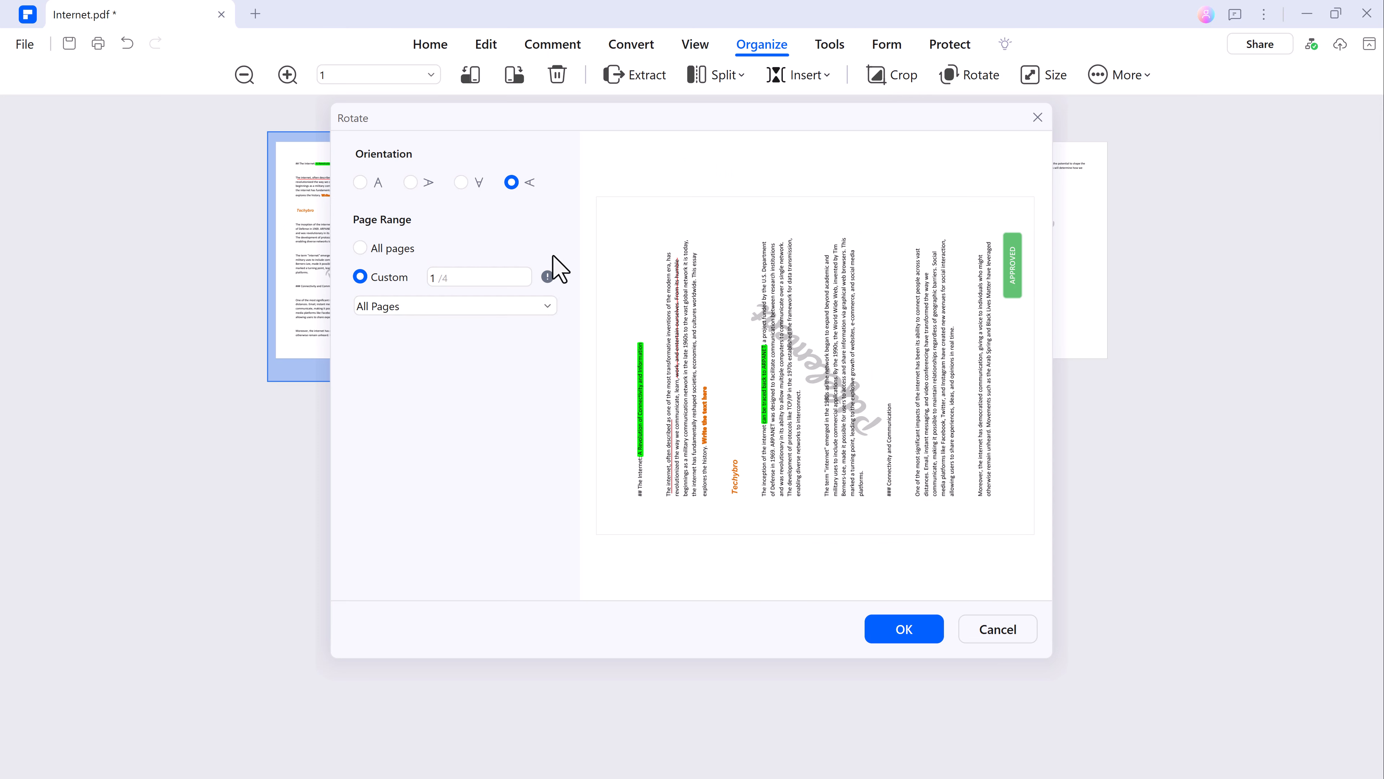
pyautogui.click(1014, 628)
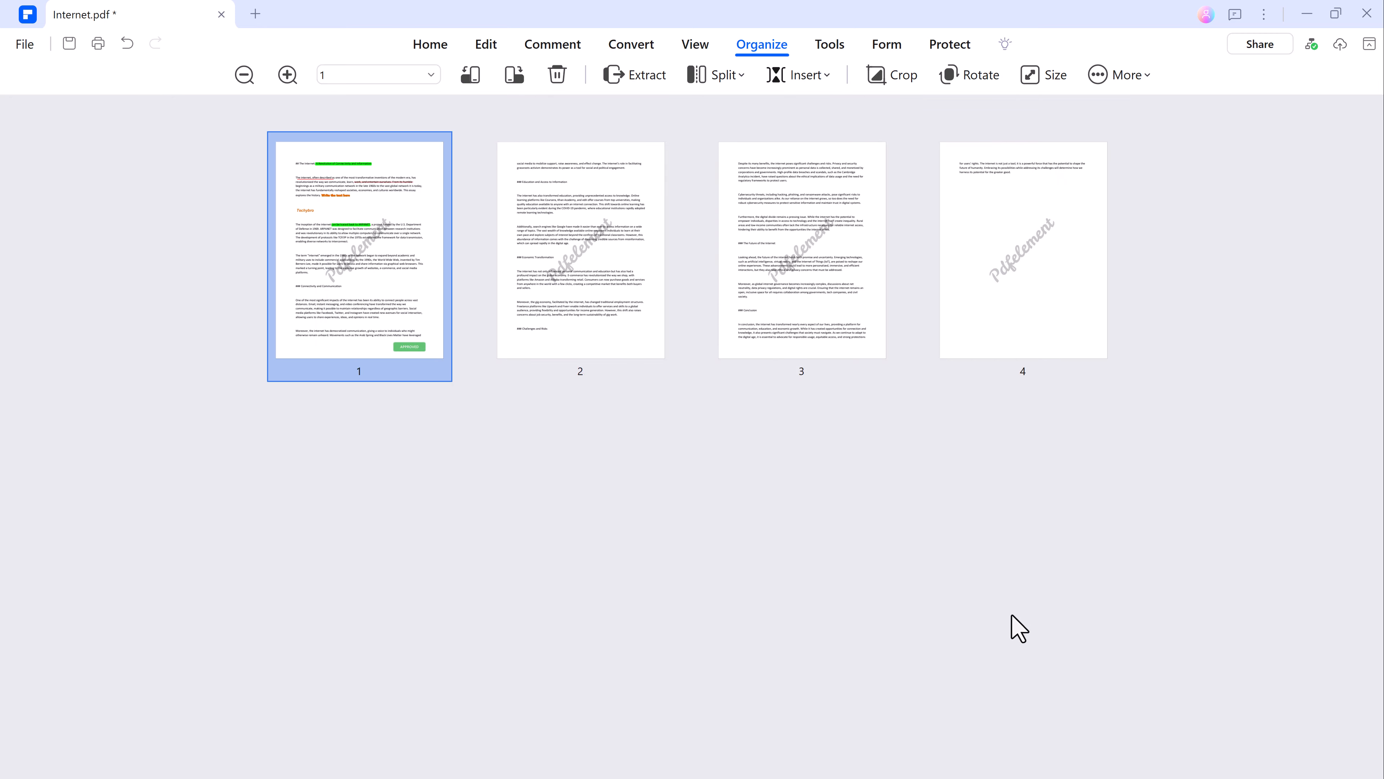
pyautogui.click(827, 43)
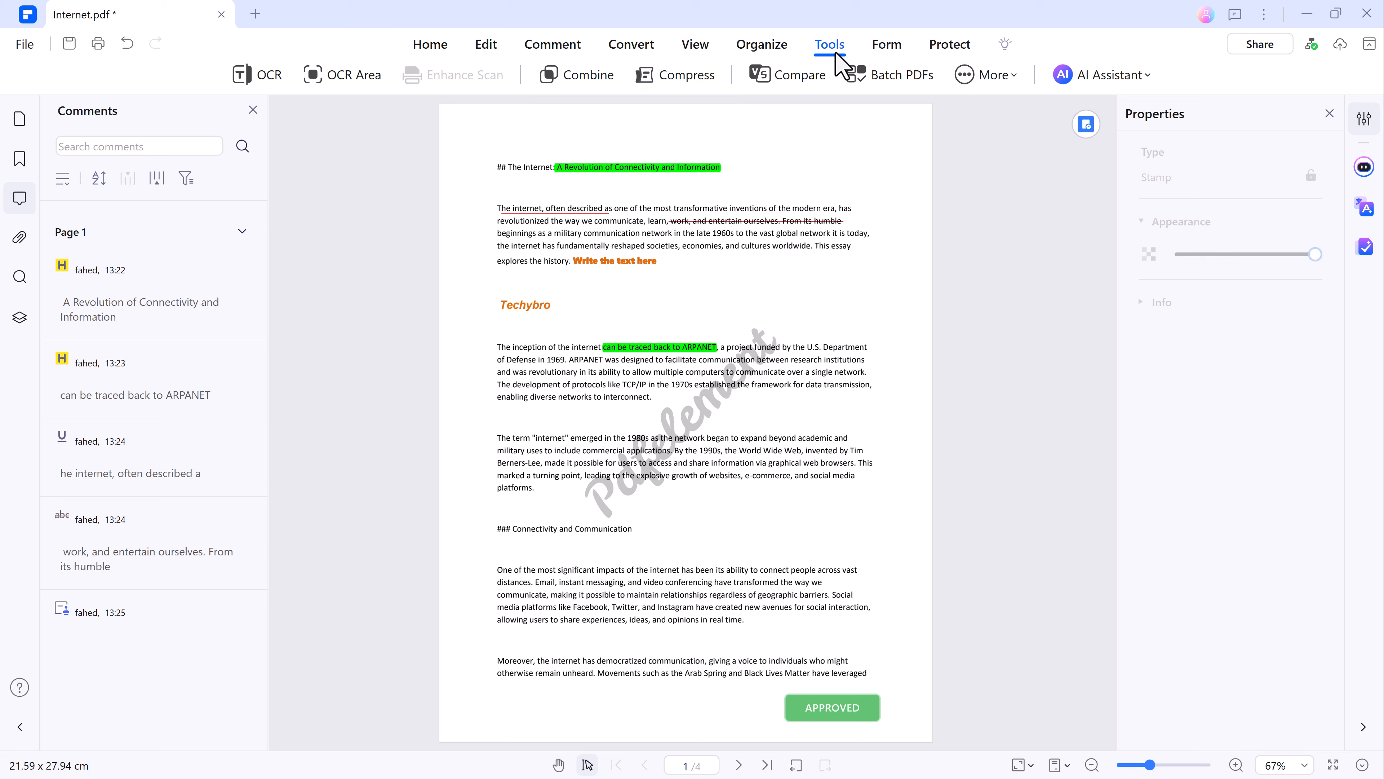
pyautogui.click(876, 52)
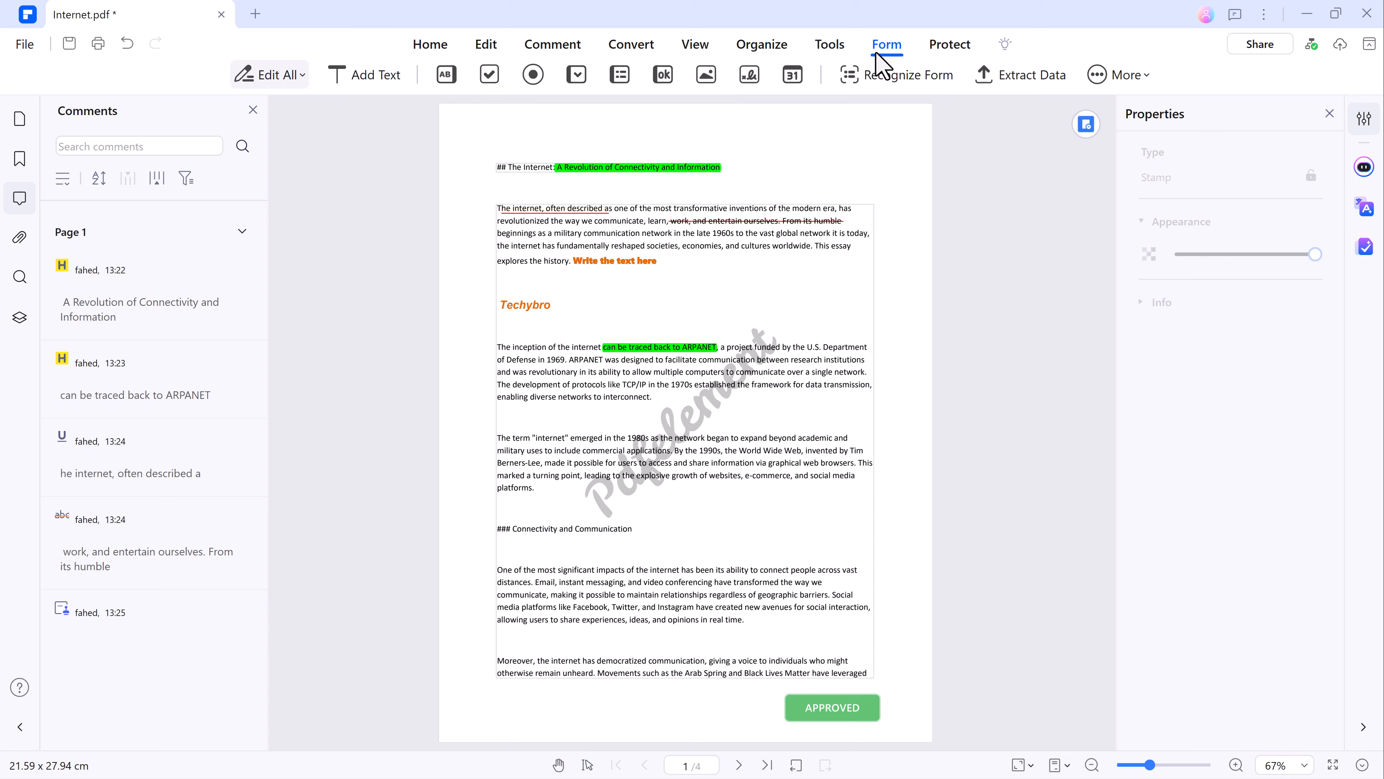
# Start encrypting the document, enabling and filling in both the open password and the permission password.
pyautogui.click(950, 55)
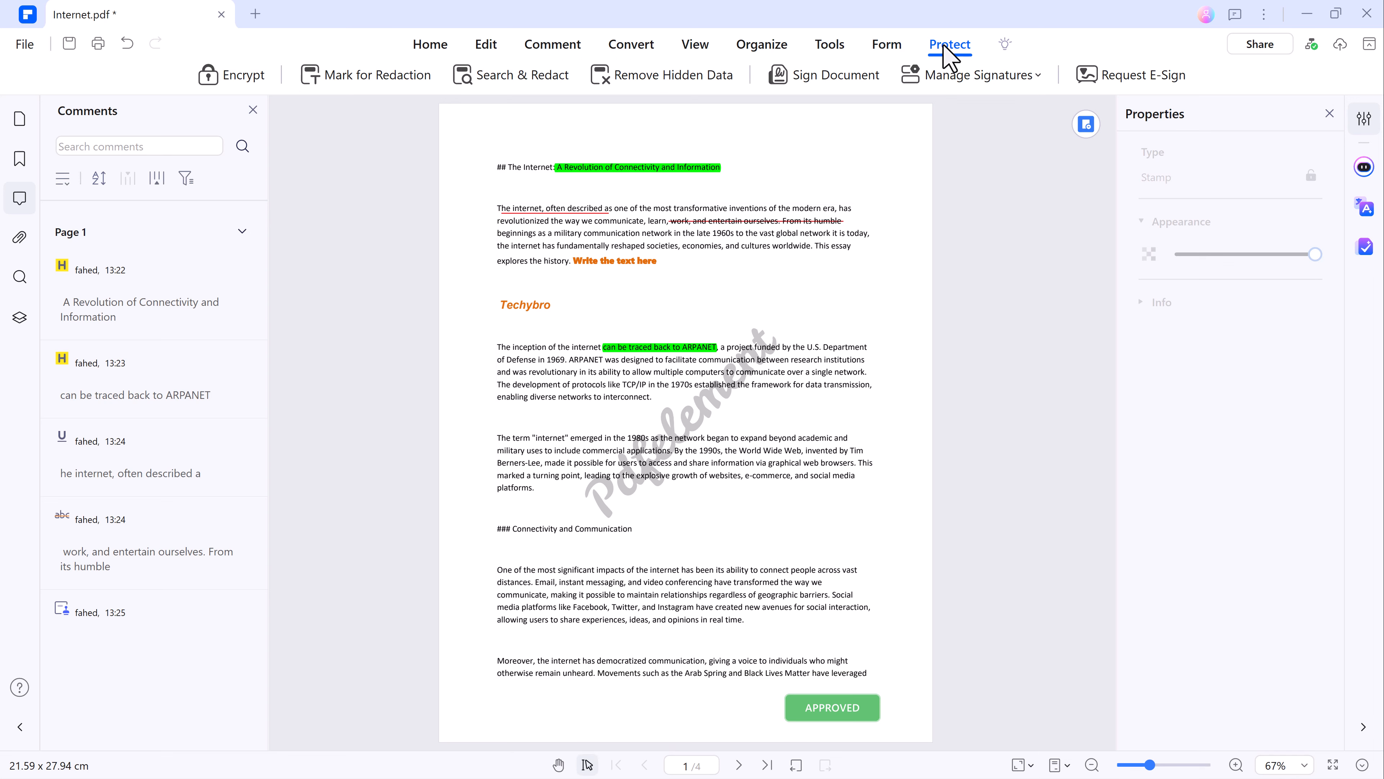
pyautogui.click(242, 79)
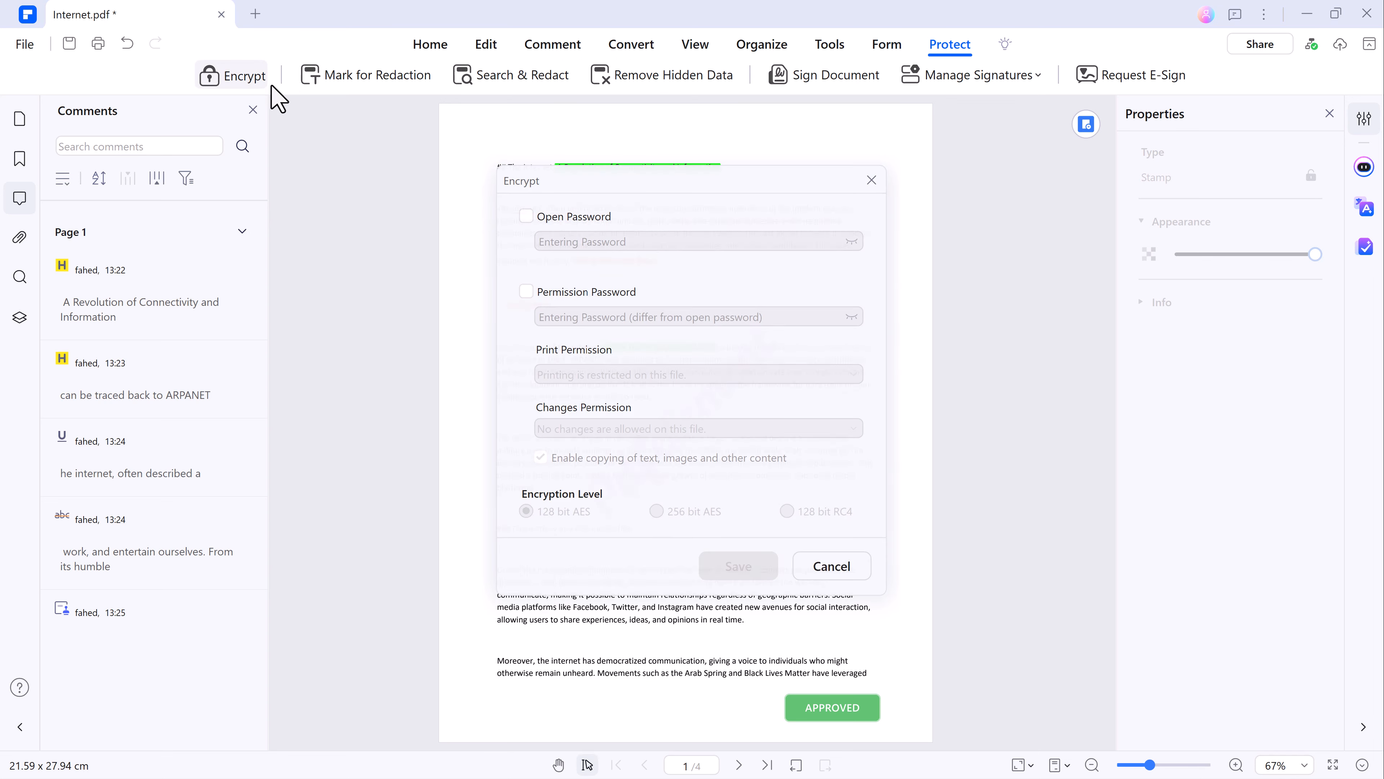
pyautogui.click(525, 216)
pyautogui.click(562, 243)
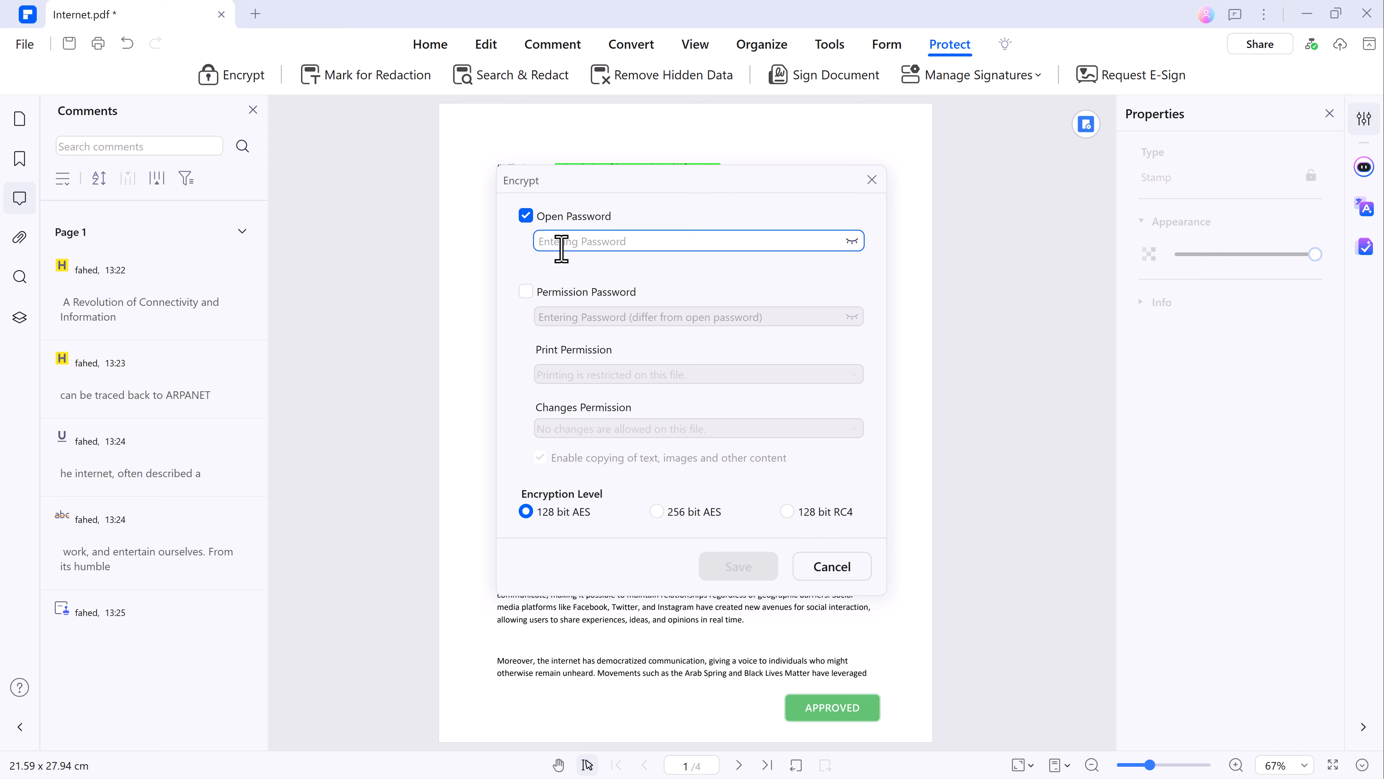
pyautogui.write('1')
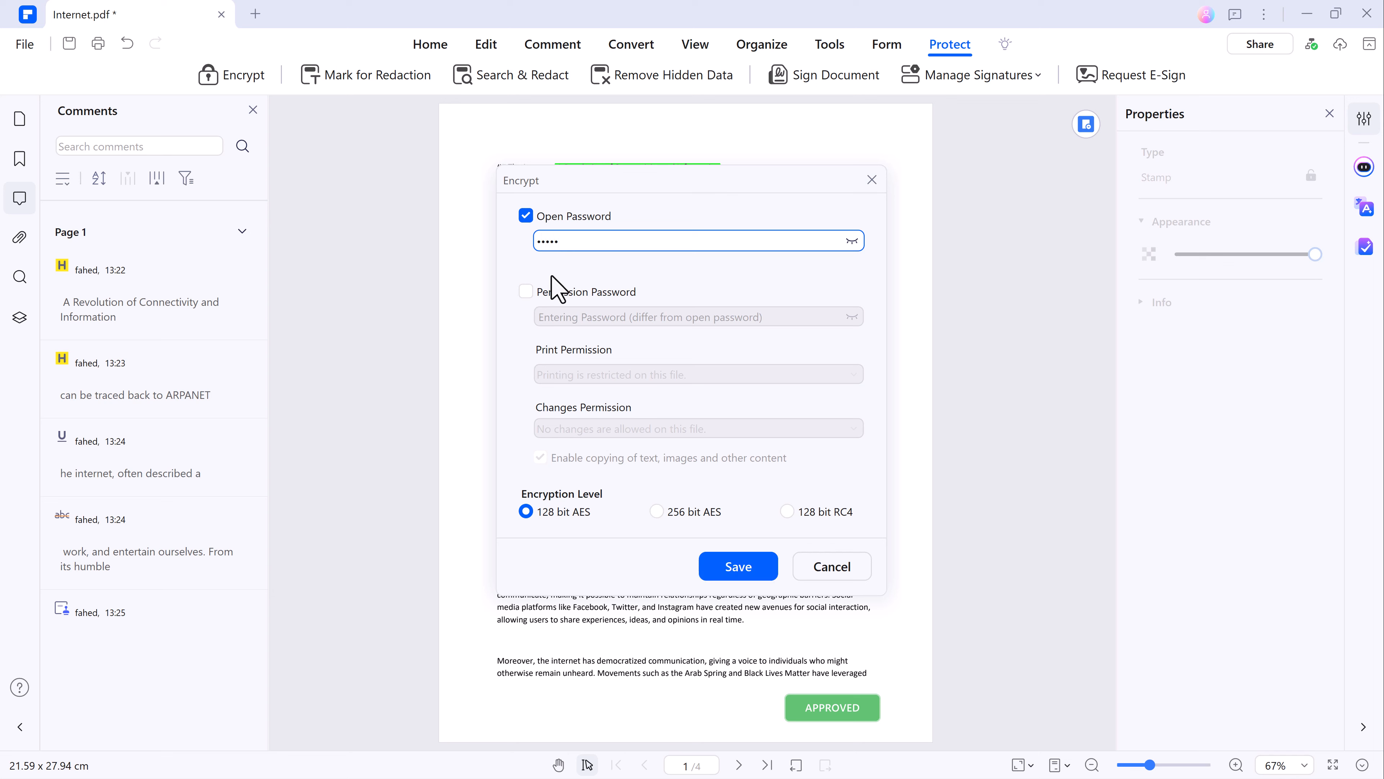
pyautogui.click(526, 292)
pyautogui.click(568, 316)
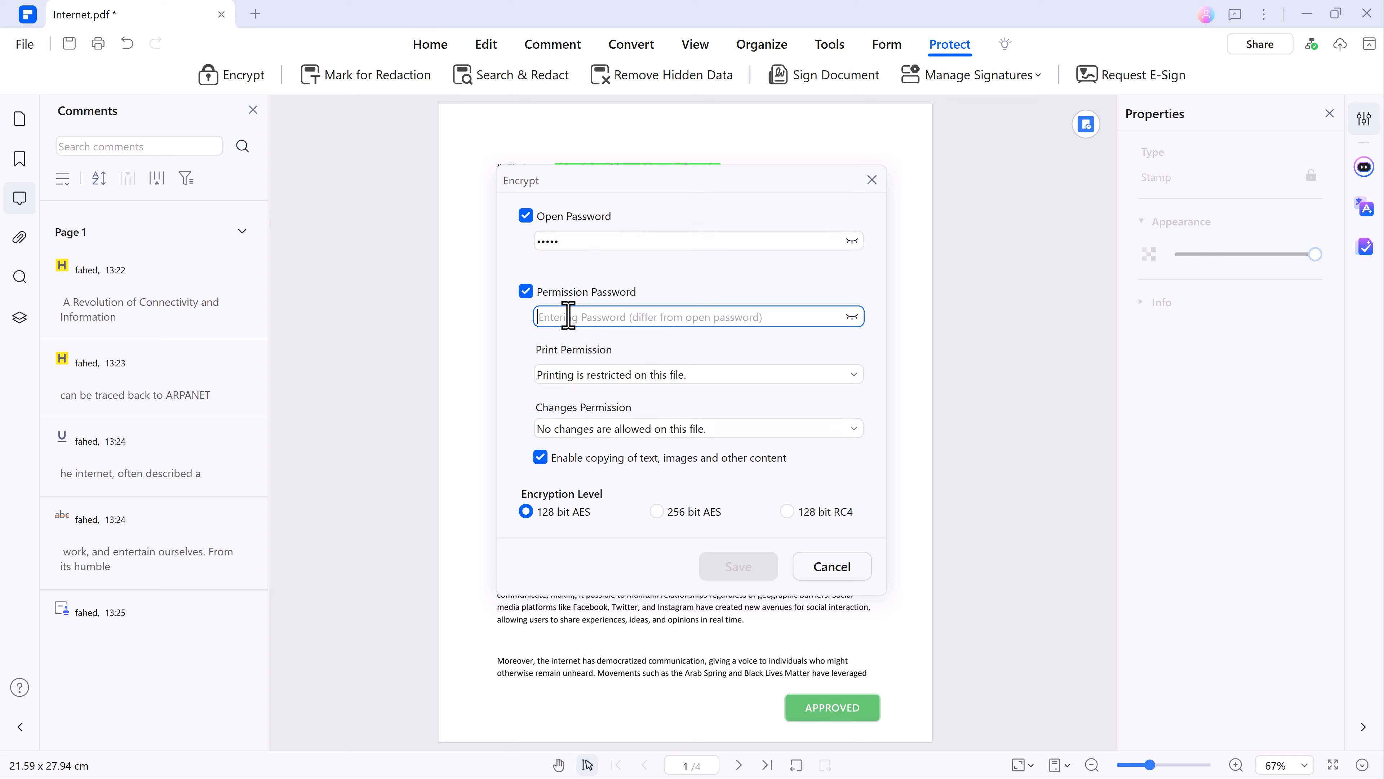
pyautogui.write('12')
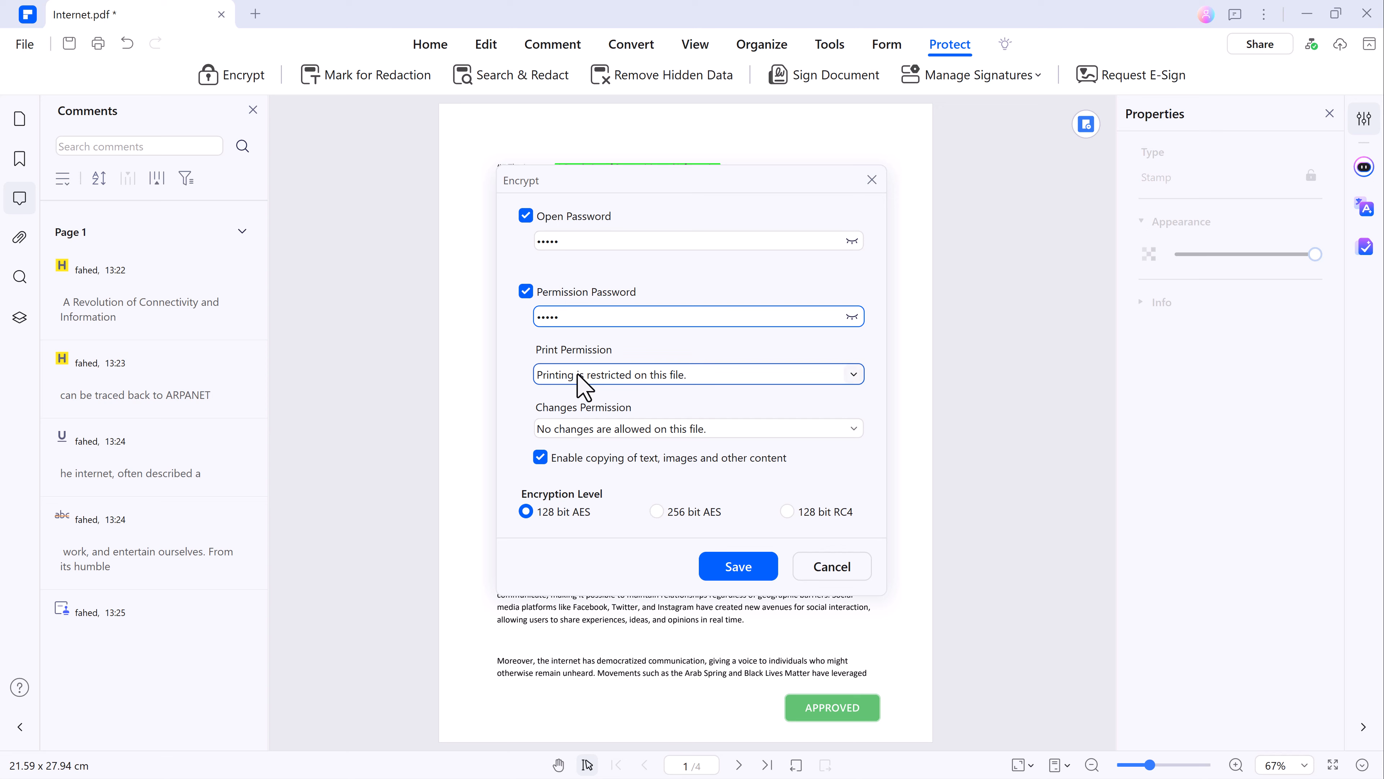
# Check the available print and changes permission options and cancel the encryption.
pyautogui.click(578, 375)
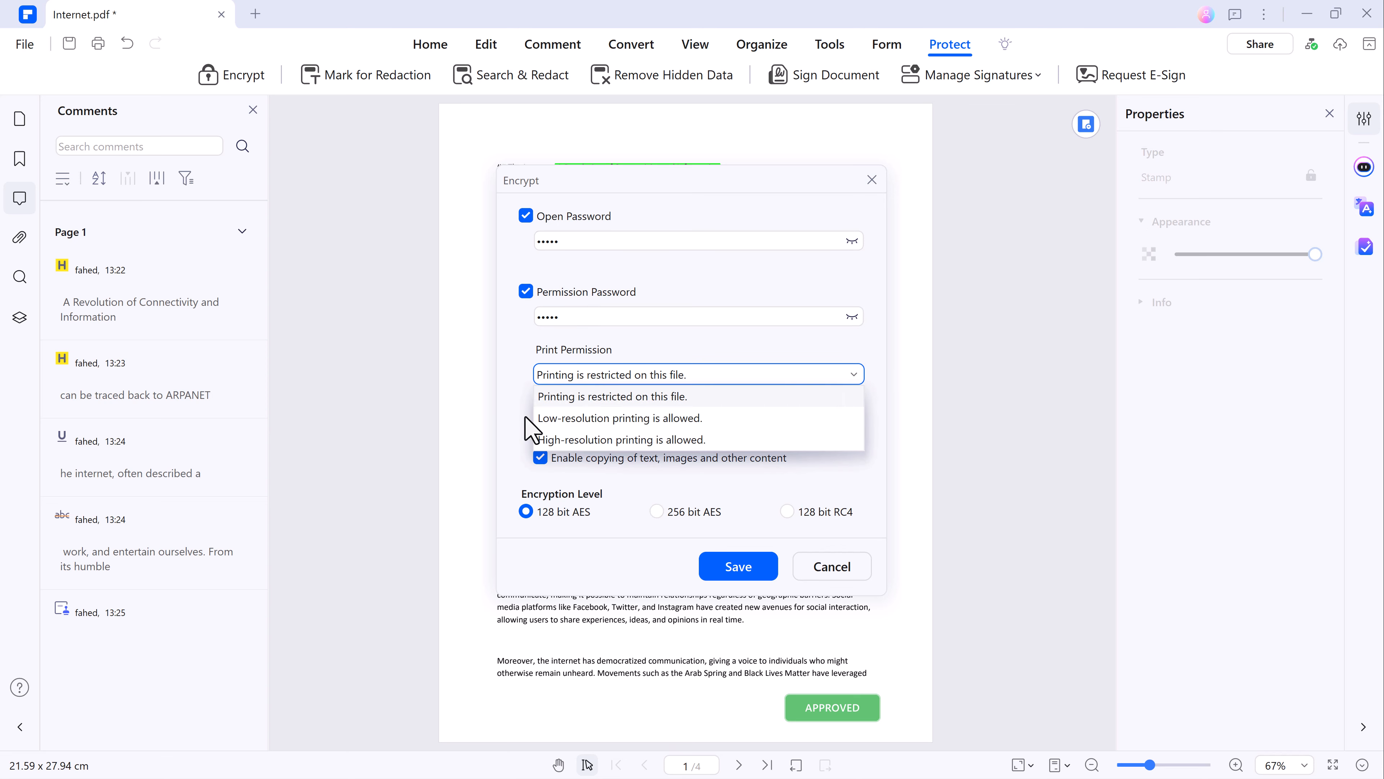
pyautogui.click(500, 419)
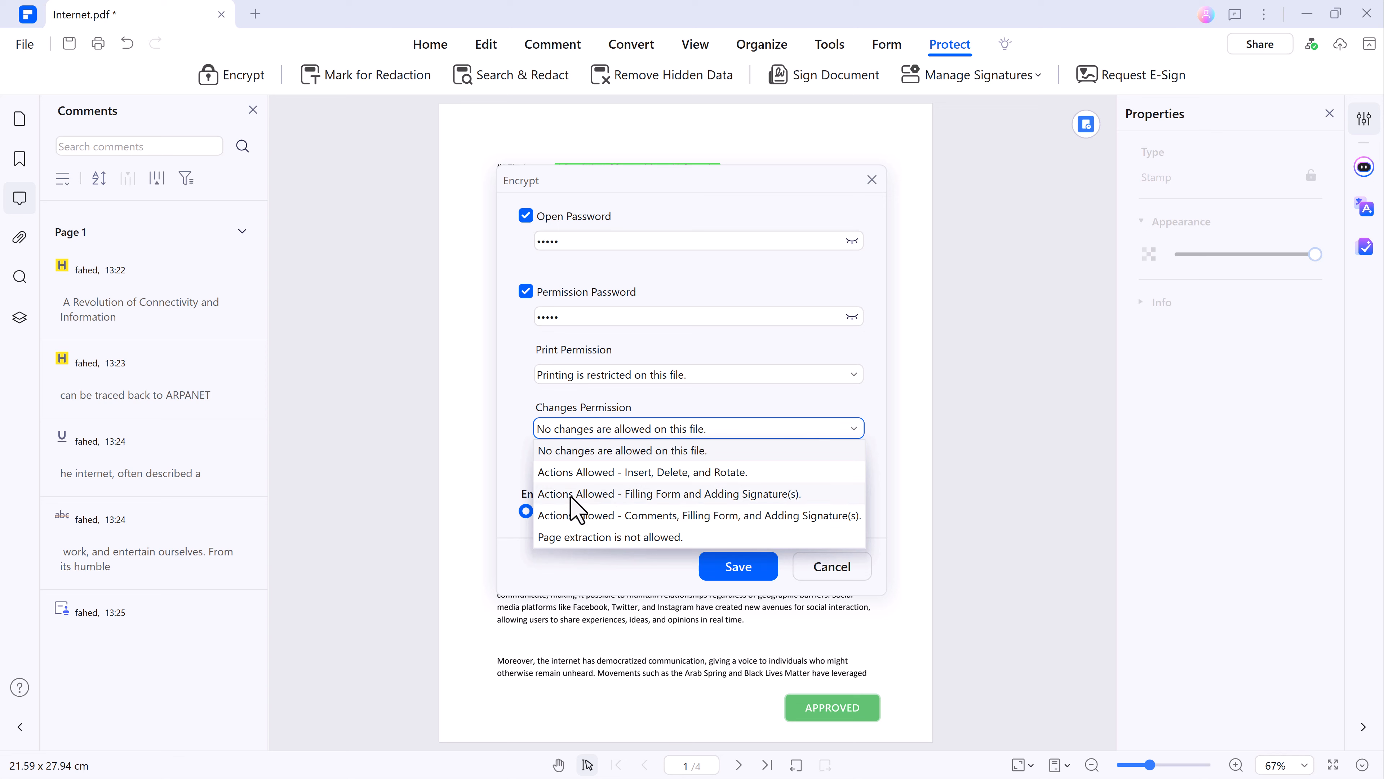
pyautogui.click(525, 471)
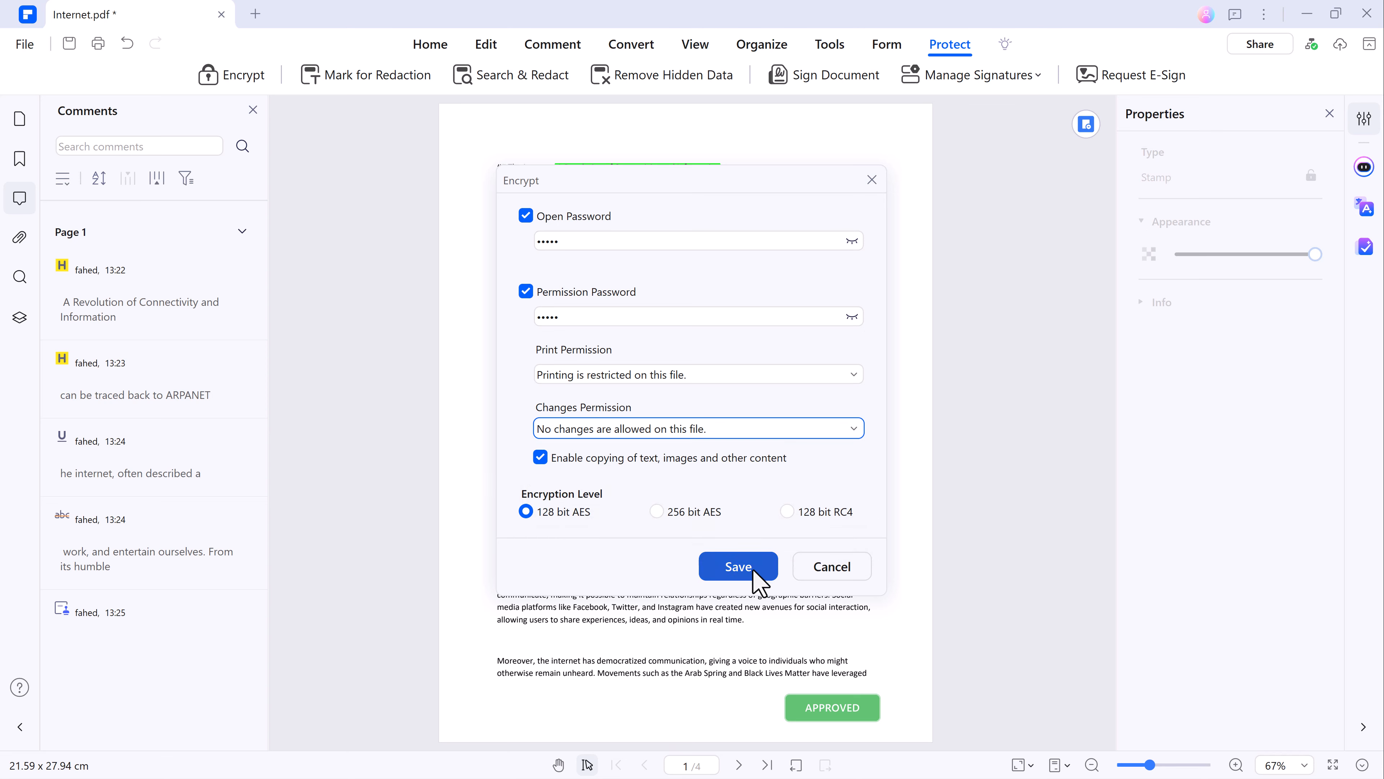
pyautogui.click(818, 567)
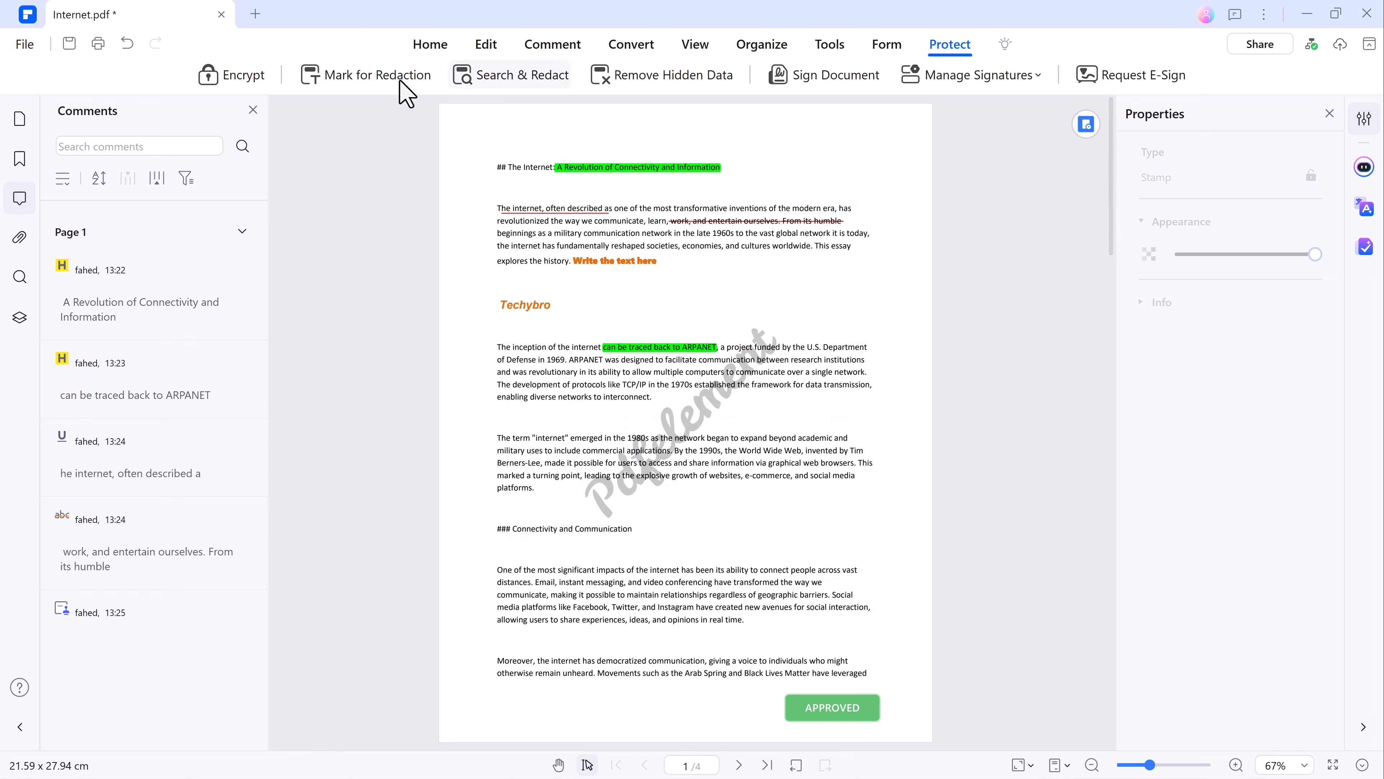
# Open Search & Redact and view the link and mobile sharing options for Internet.pdf.
pyautogui.click(492, 81)
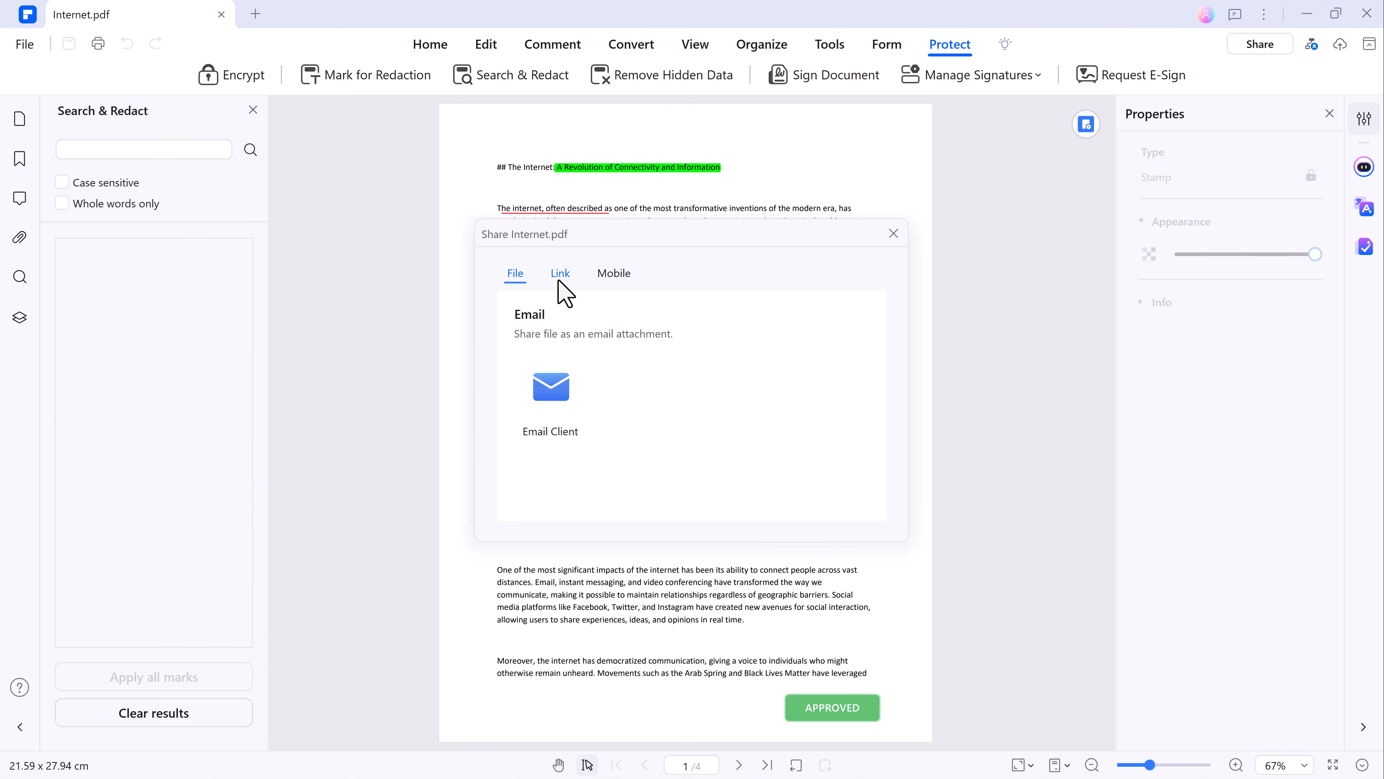
pyautogui.click(559, 278)
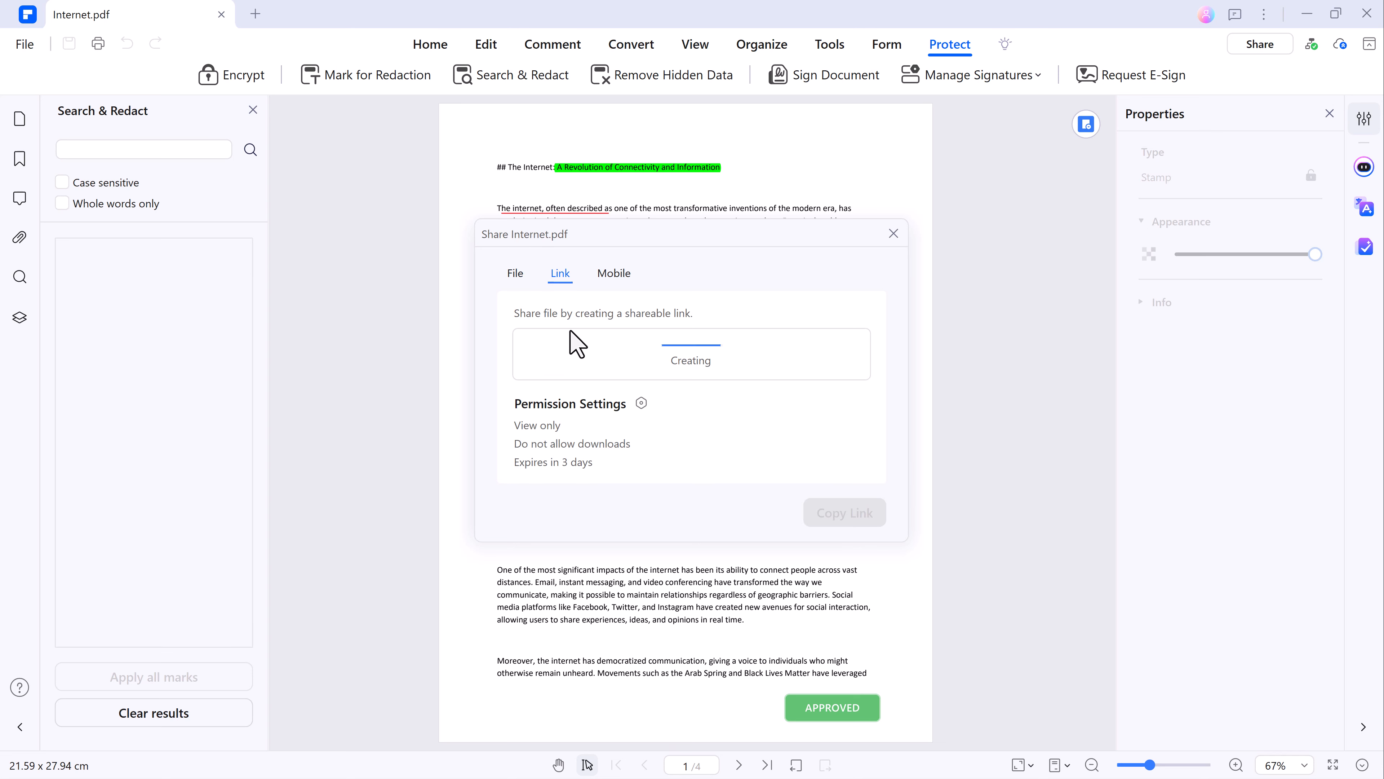
pyautogui.click(614, 277)
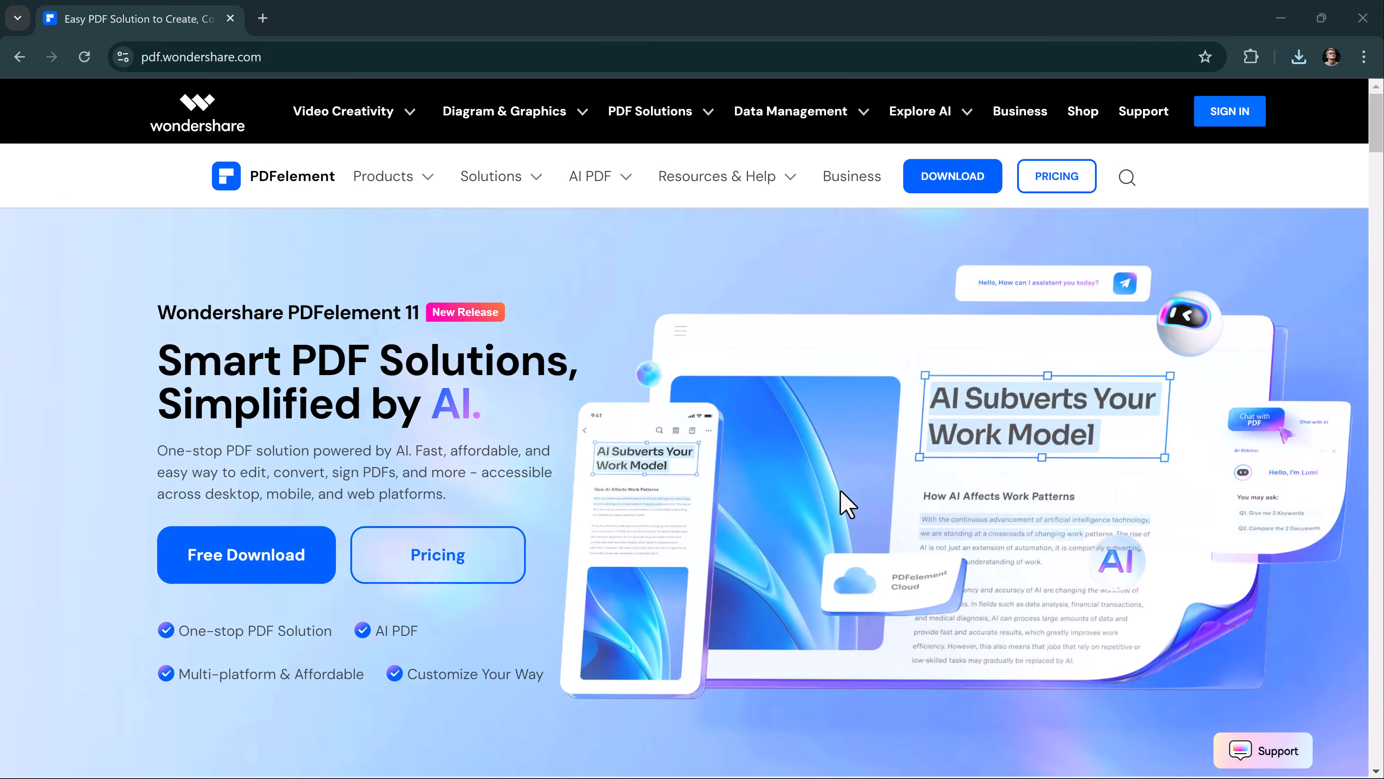
# Look over the AI Tools feature section of the PDFelement page at pdf.wondershare.com in the browser.
pyautogui.moveTo(1375, 128); pyautogui.dragTo(1368, 204)
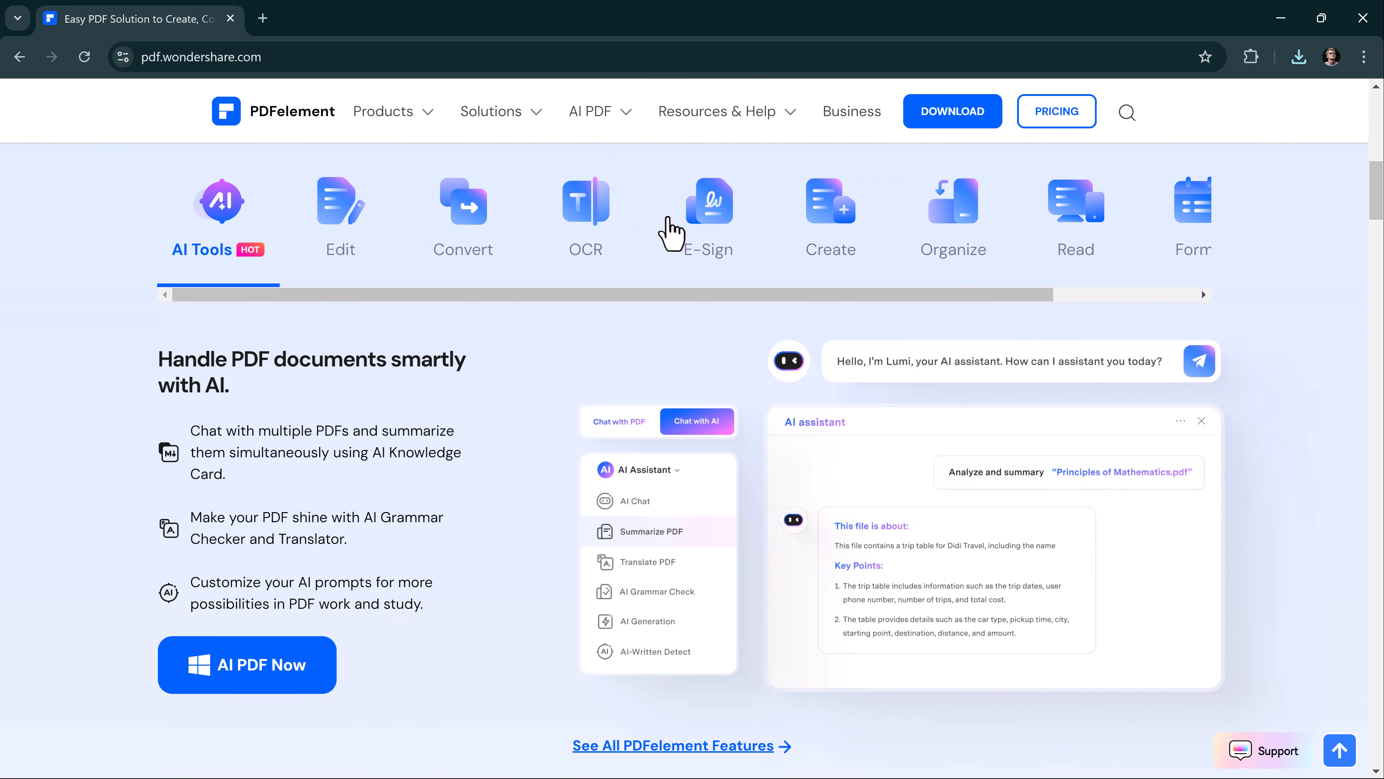
# View the Edit, Convert, OCR and E-Sign feature descriptions on the PDFelement page.
pyautogui.click(359, 210)
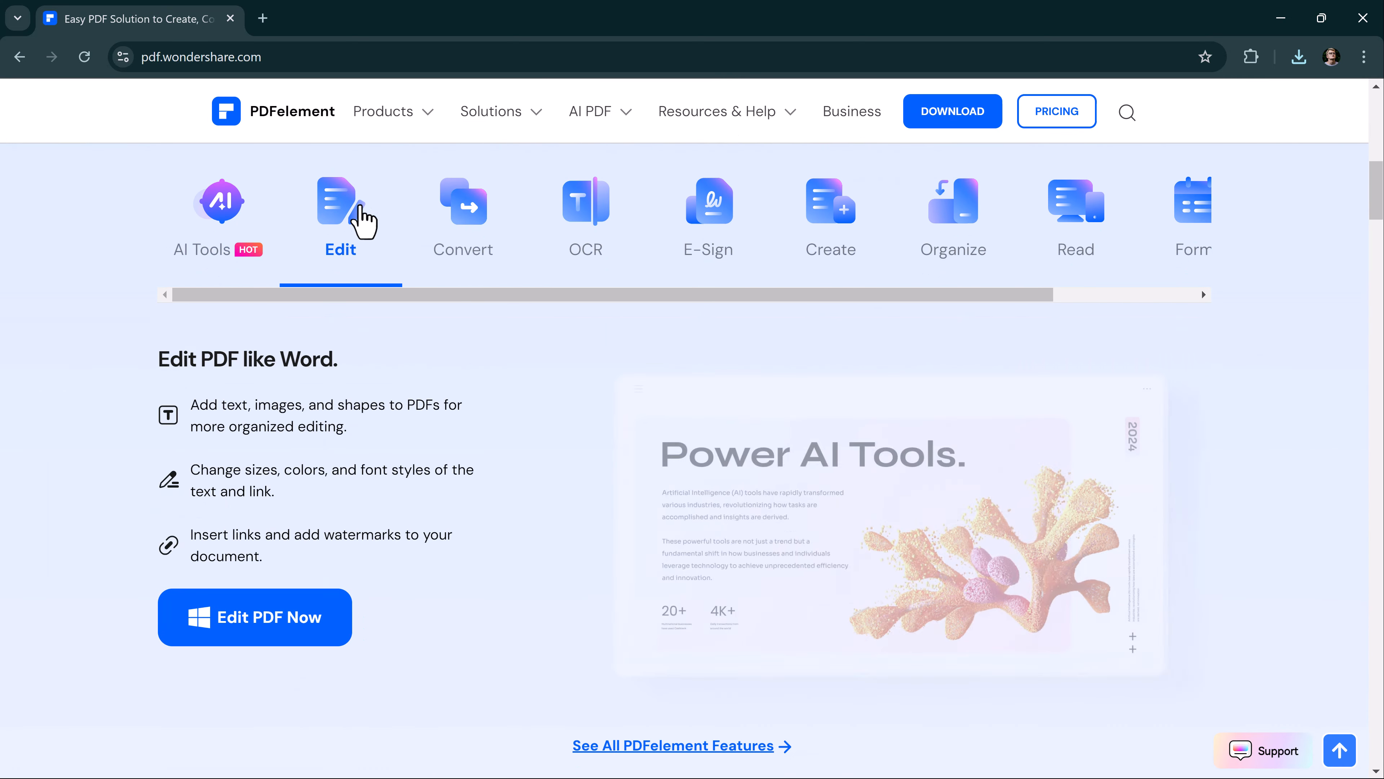
pyautogui.click(464, 232)
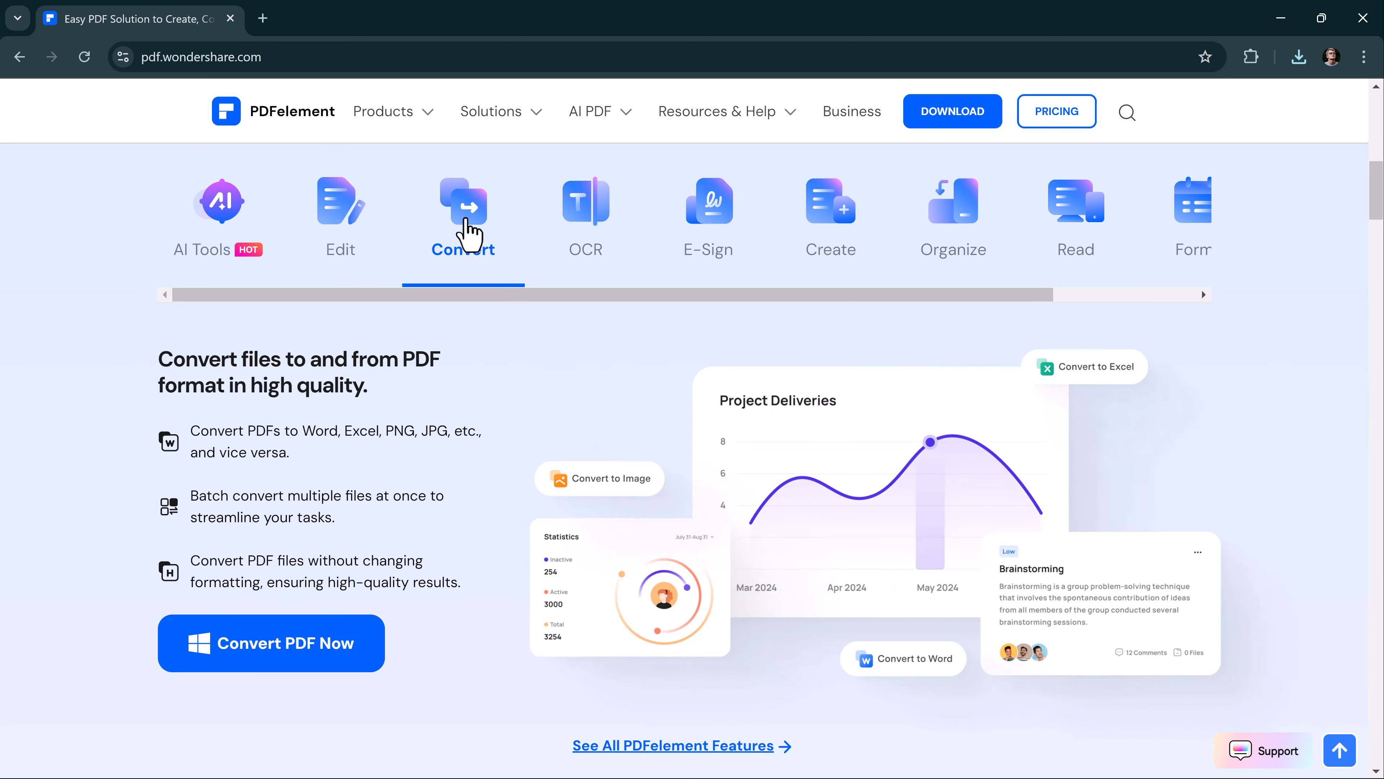
pyautogui.click(582, 221)
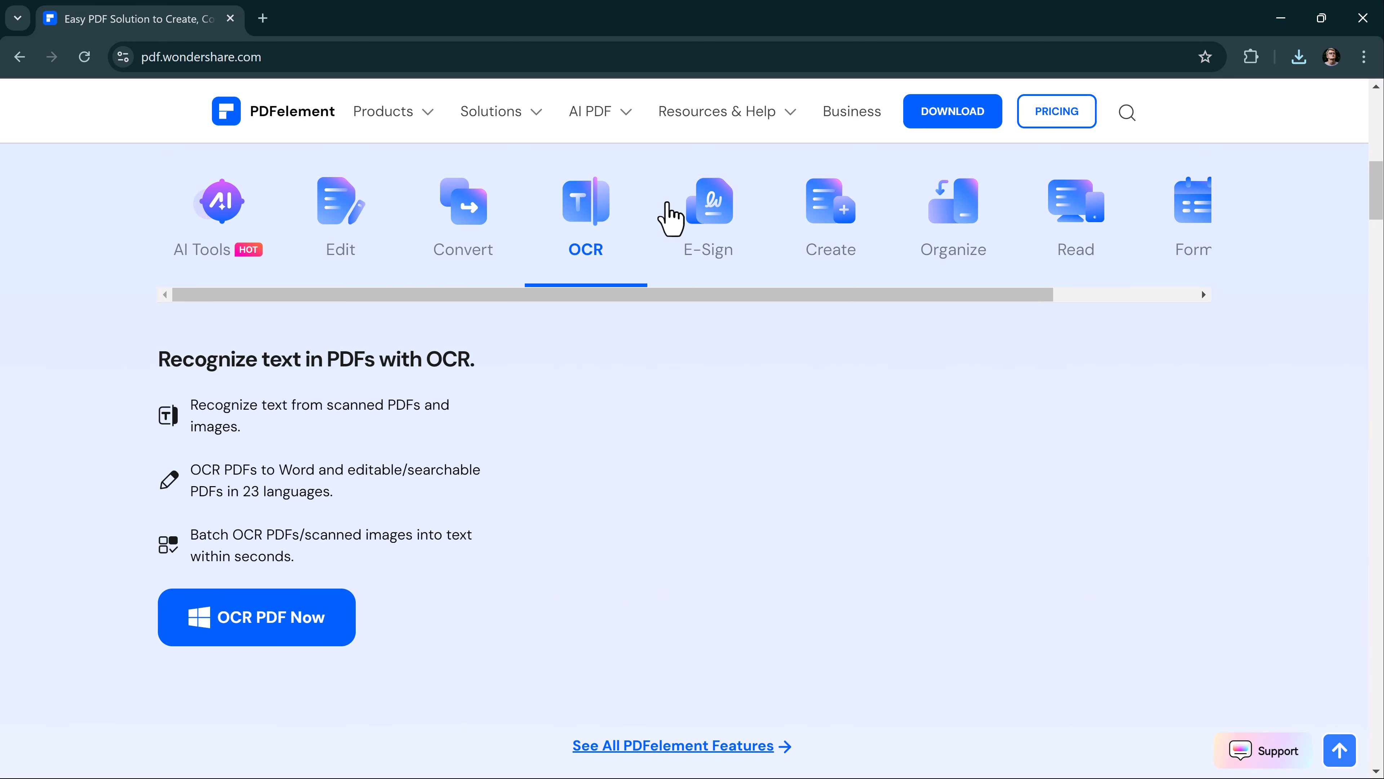
pyautogui.click(707, 240)
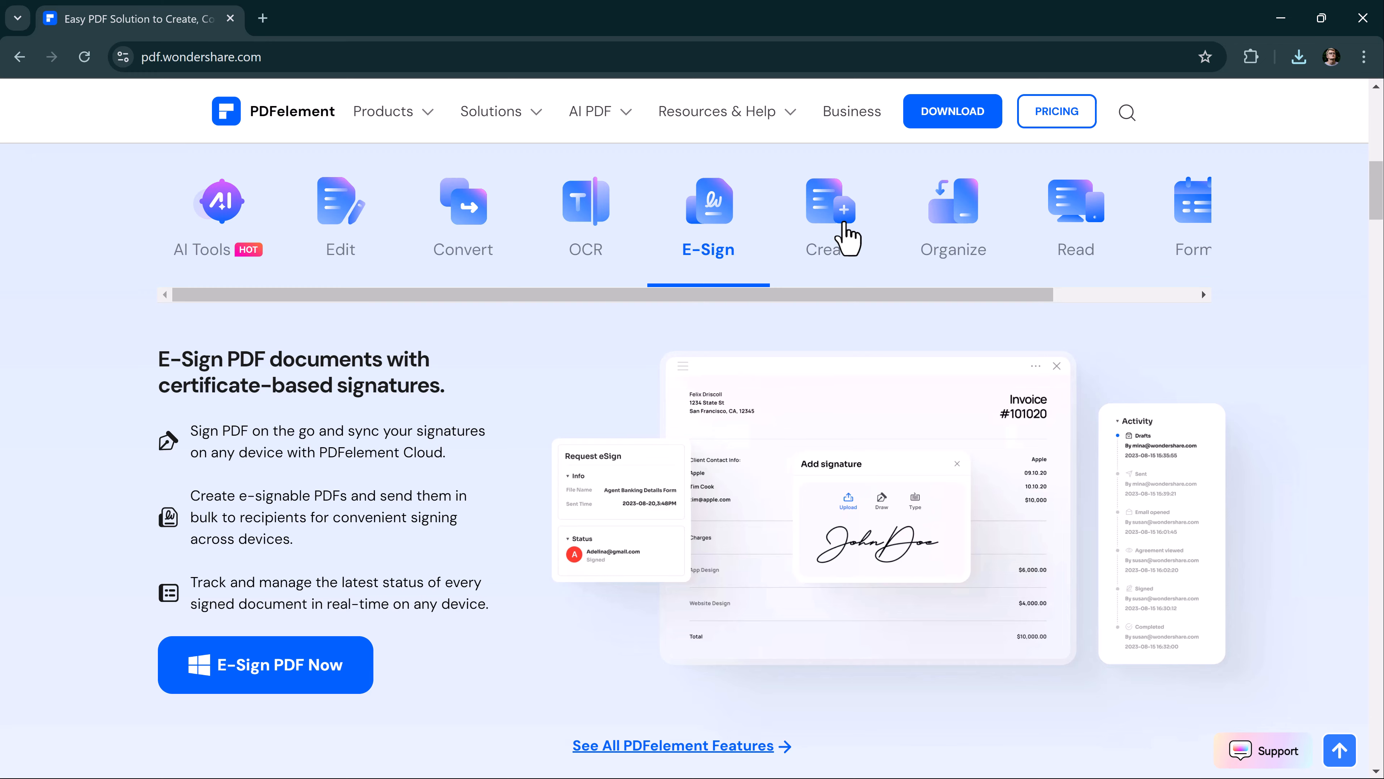
# View the Create, Organize, Read and Form feature descriptions and move along to the remaining feature categories.
pyautogui.click(846, 235)
pyautogui.click(961, 240)
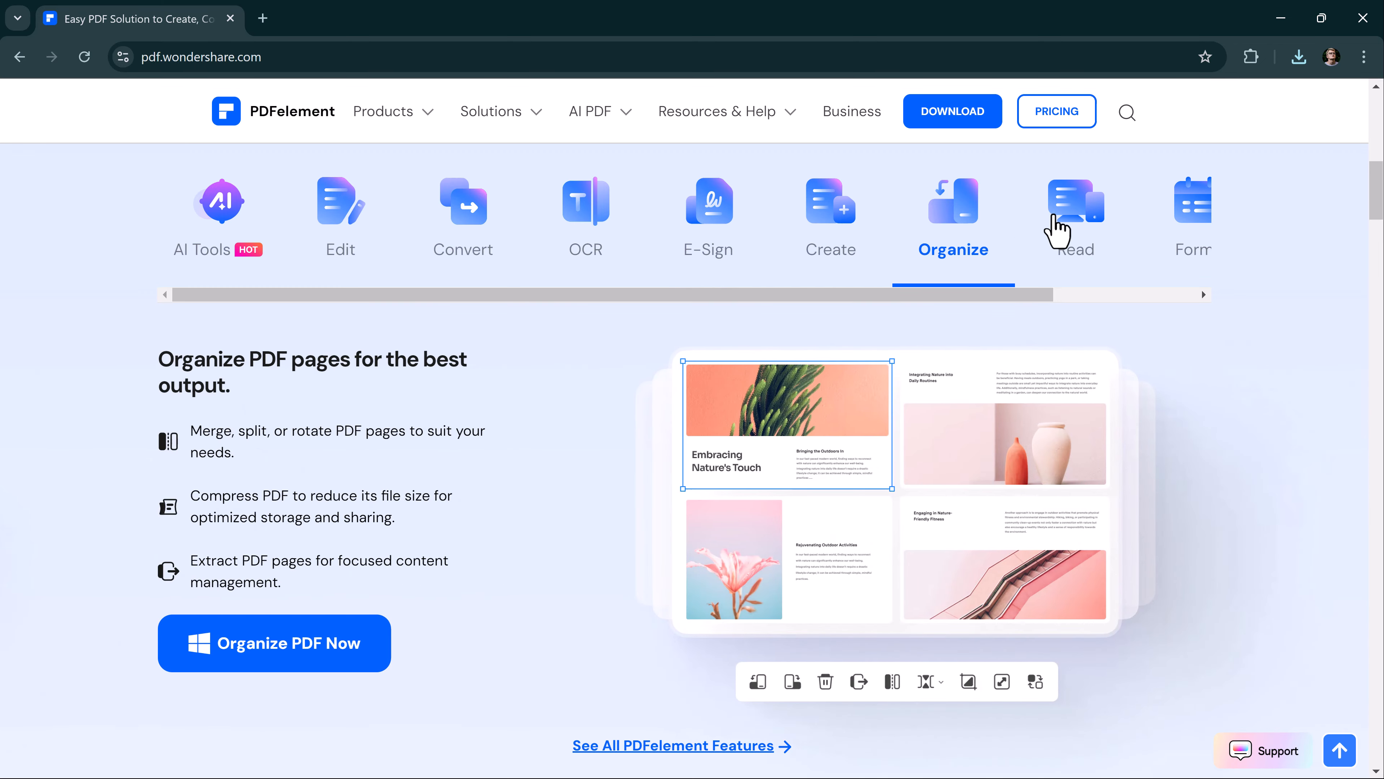
pyautogui.click(1057, 225)
pyautogui.click(1197, 227)
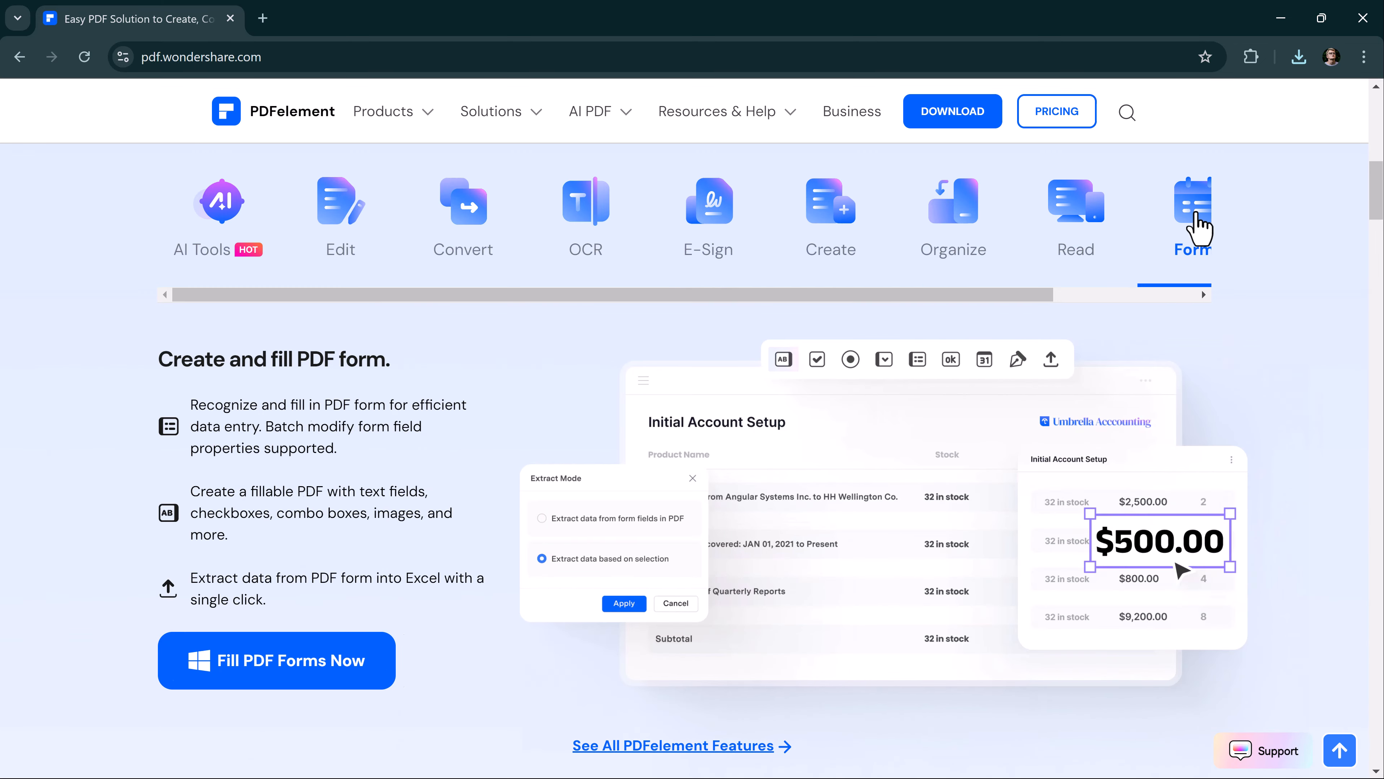
pyautogui.click(1204, 295)
pyautogui.click(1204, 295)
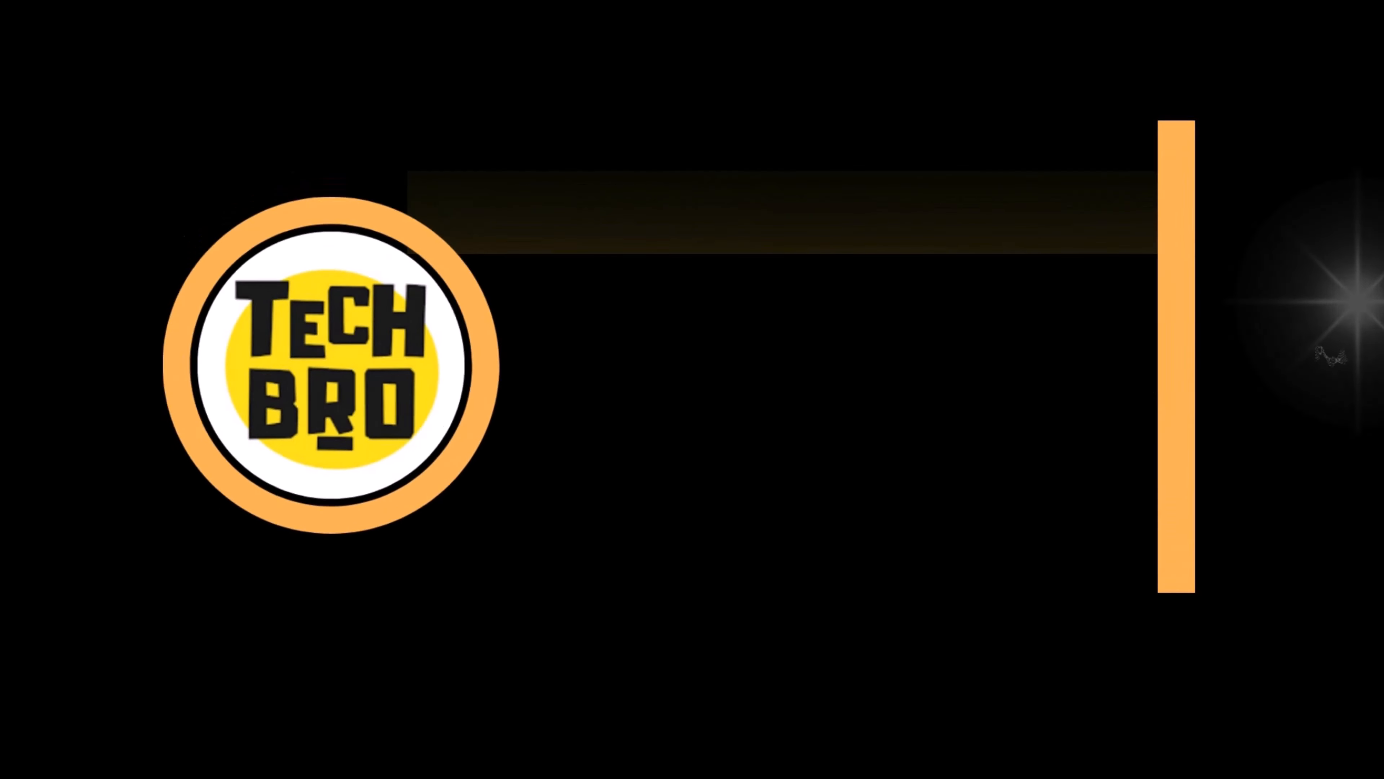